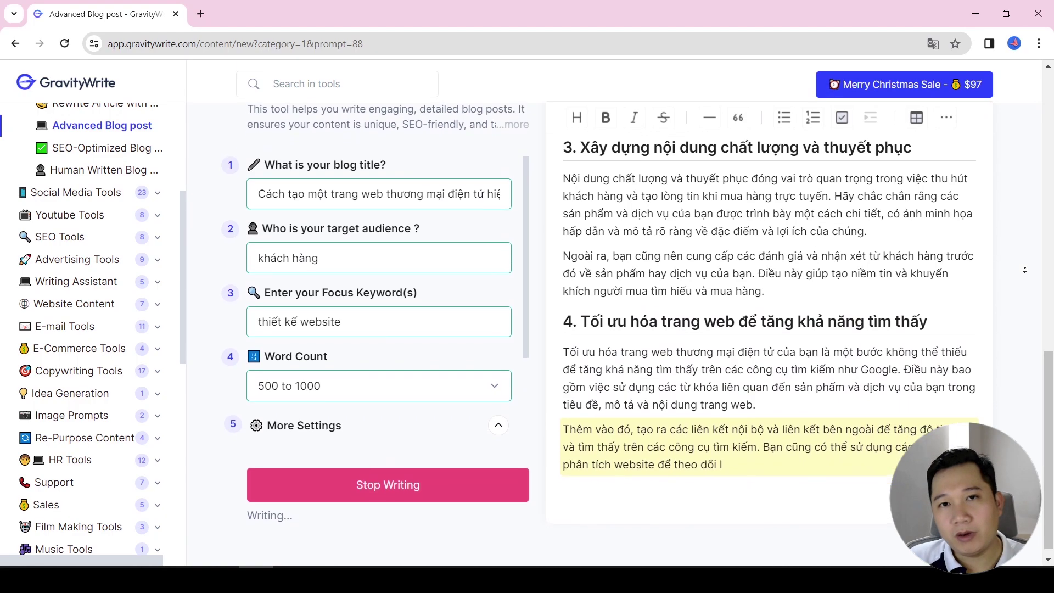
Generate Vietnamese content with All in one Social Post on the topic "Cách tạo một trang web thương mại điện tử hiệu quả".
scroll(1024, 270, up, 1)
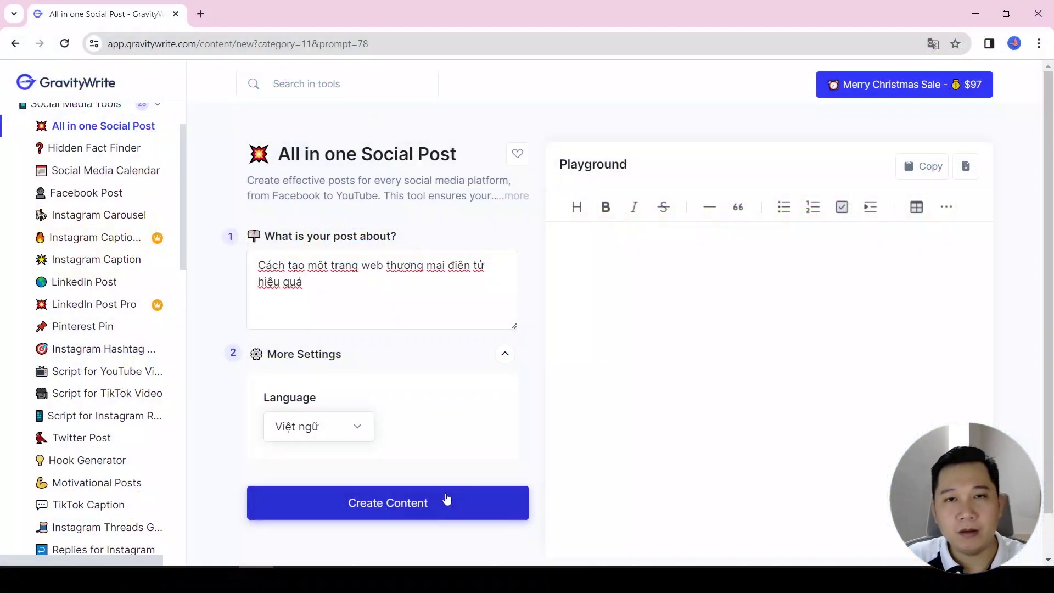
click(445, 499)
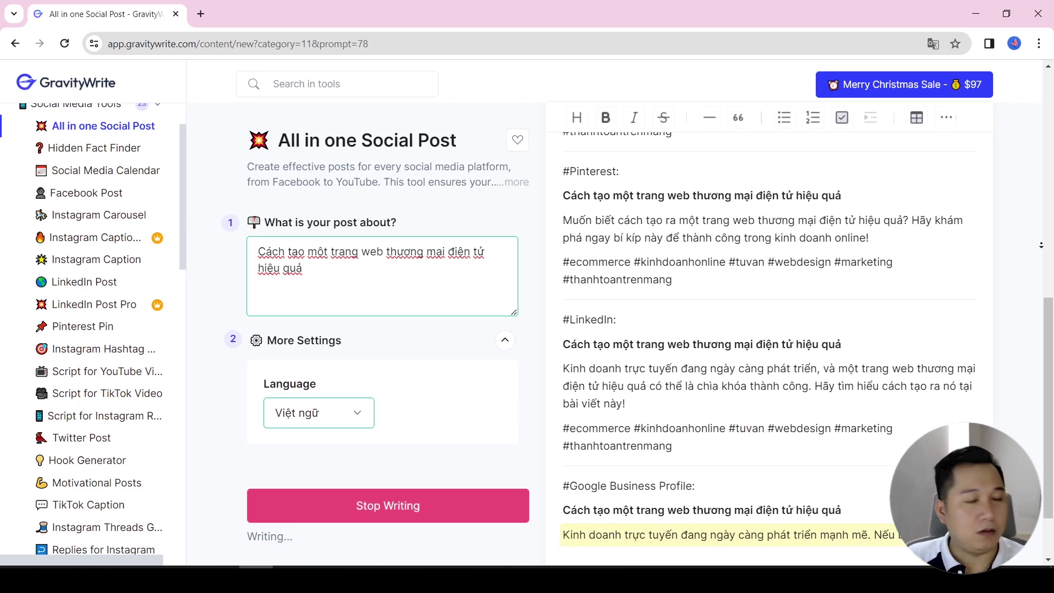
scroll(181, 210, down, 3)
drag(191, 210, 195, 457)
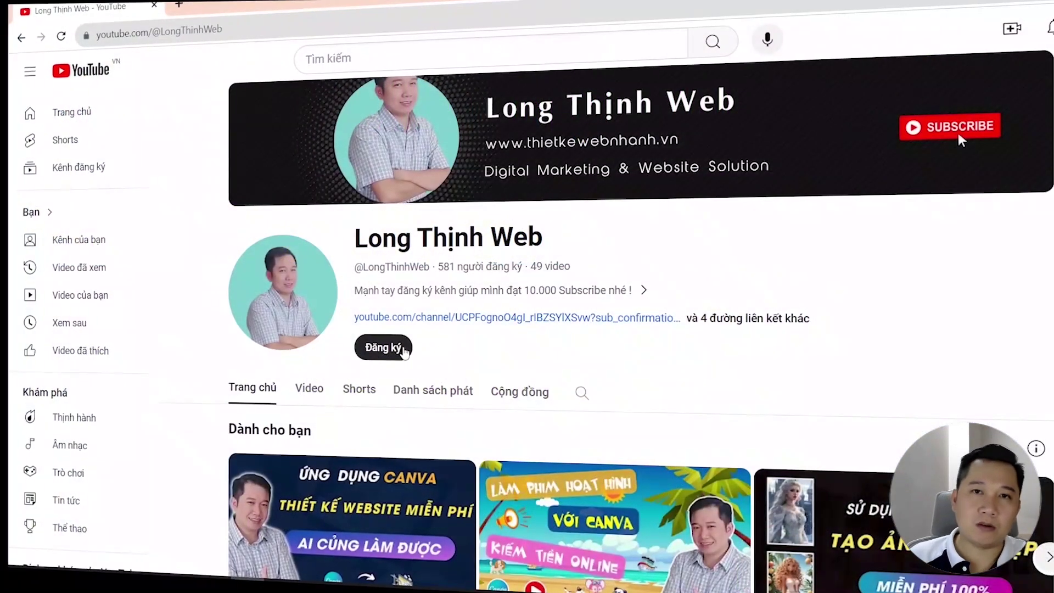
Subscribe to the Long Thịnh Web channel on YouTube and set its notifications to "Tất cả".
click(398, 350)
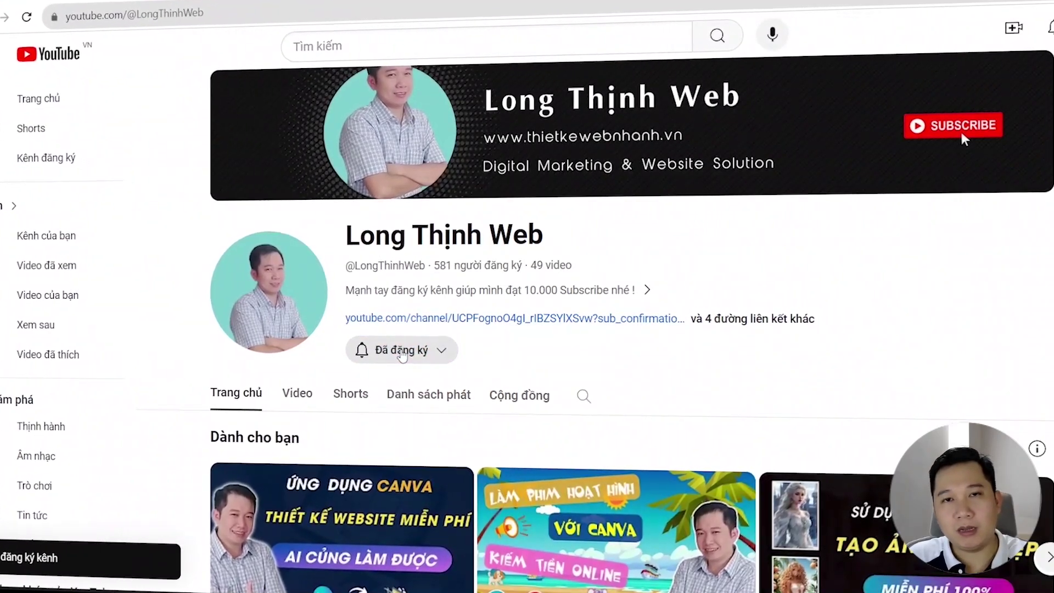
click(437, 352)
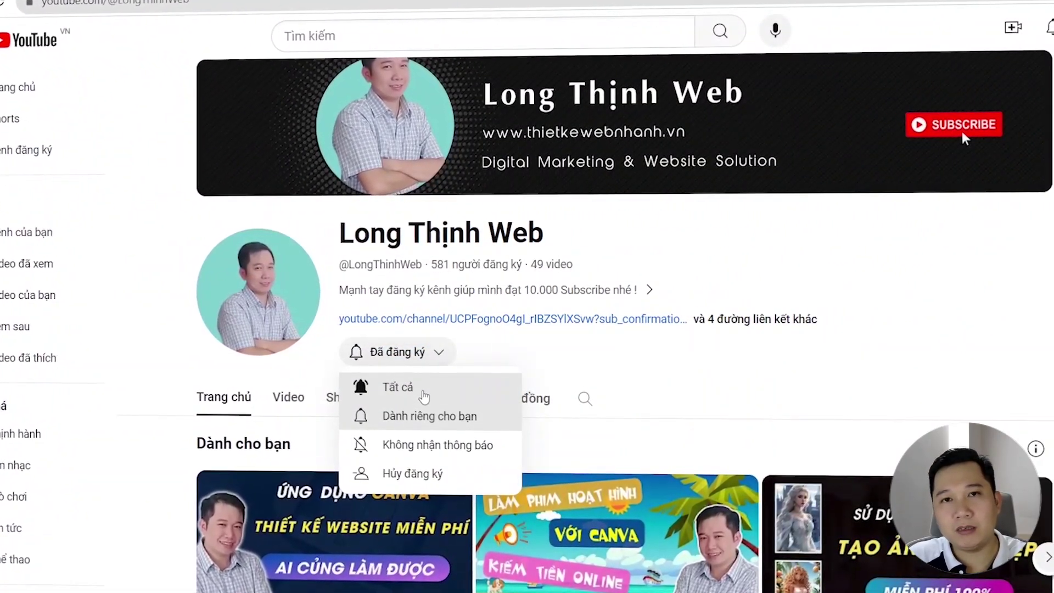
click(420, 385)
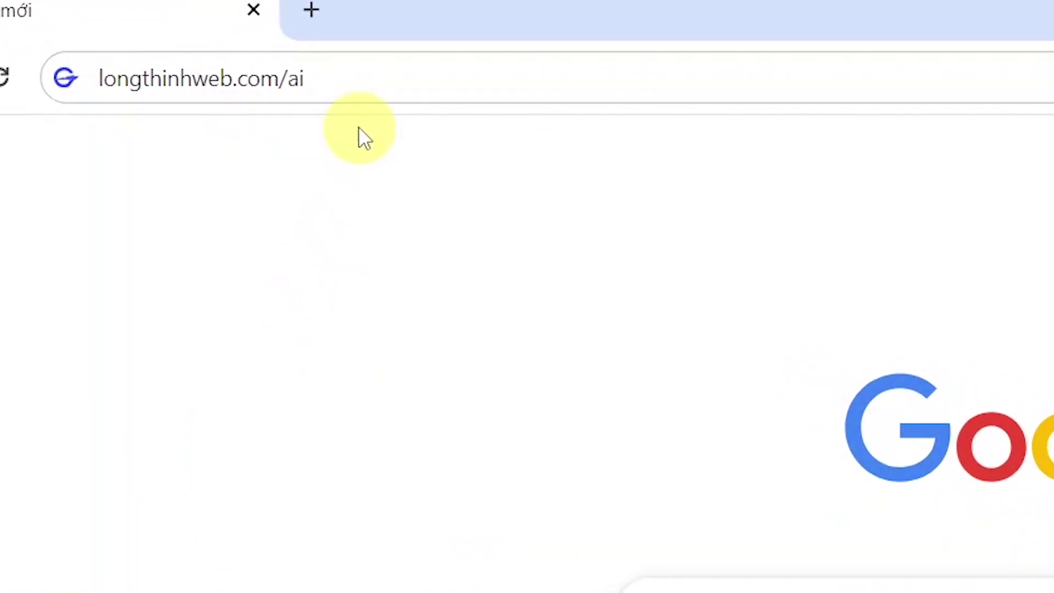
Open longthinhweb.com/ai in the browser and sign up for a free GravityWrite account with Google.
click(358, 78)
key(Return)
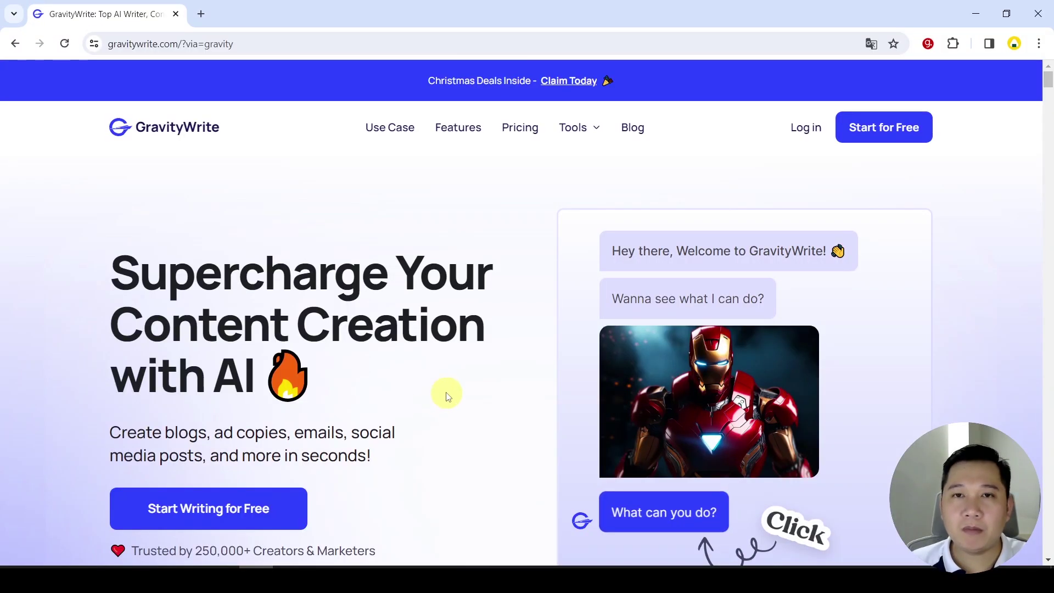
click(910, 135)
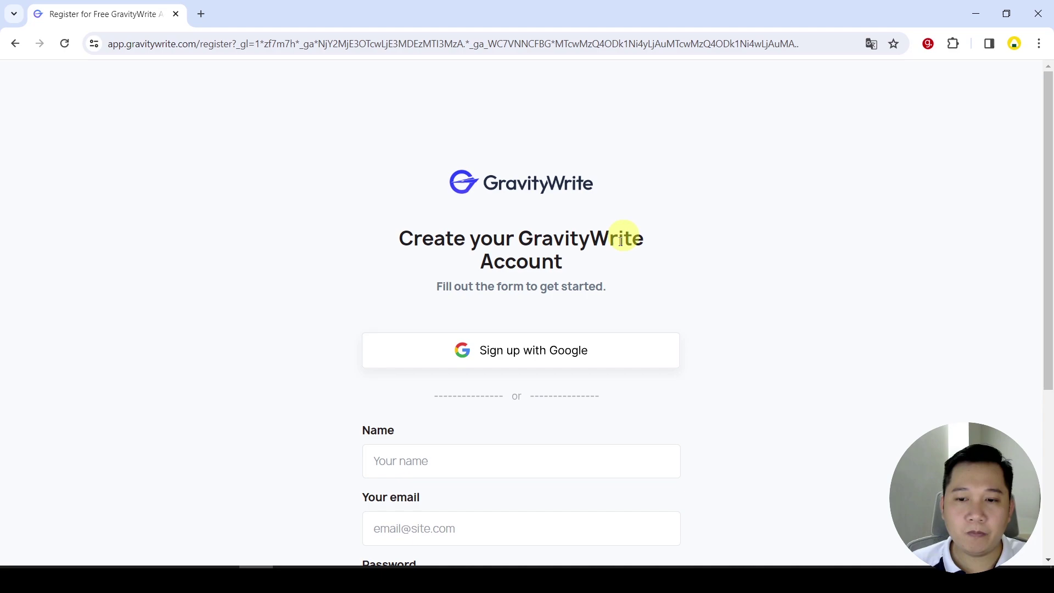
click(537, 351)
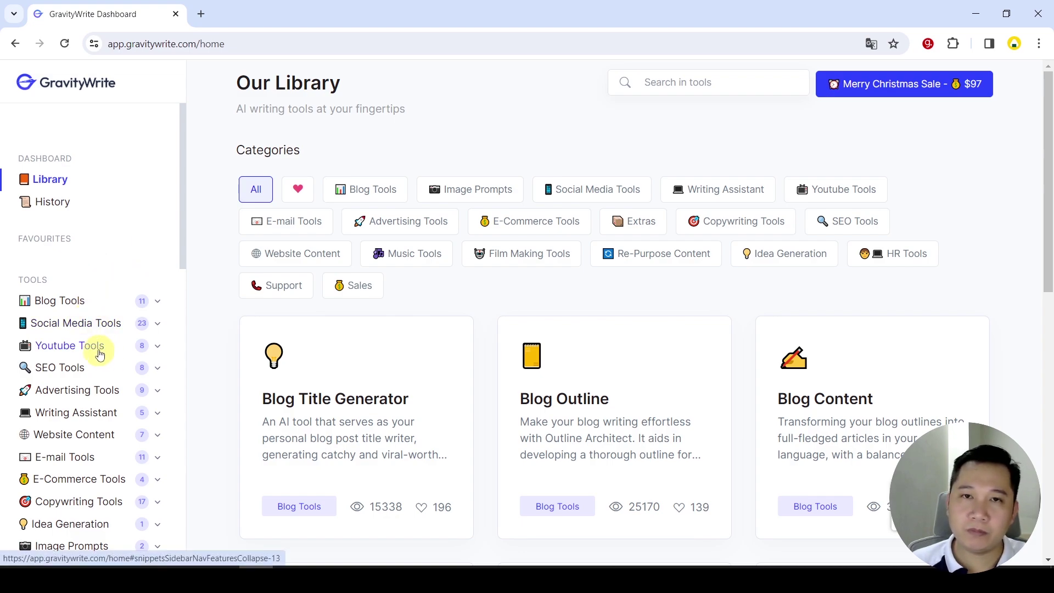
Translate the GravityWrite library page into Vietnamese.
scroll(82, 362, down, 1)
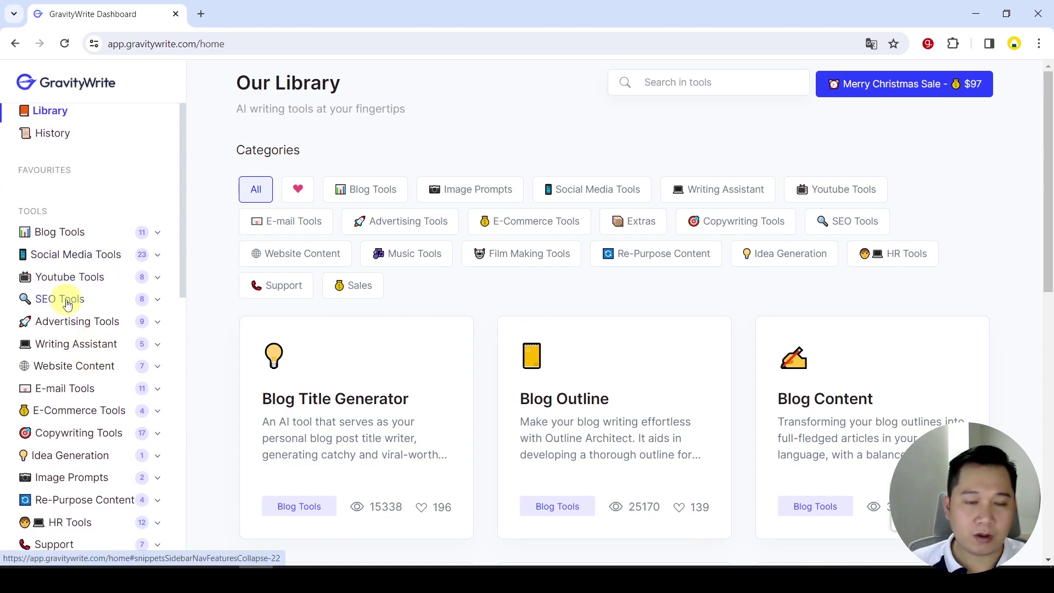
scroll(75, 357, down, 3)
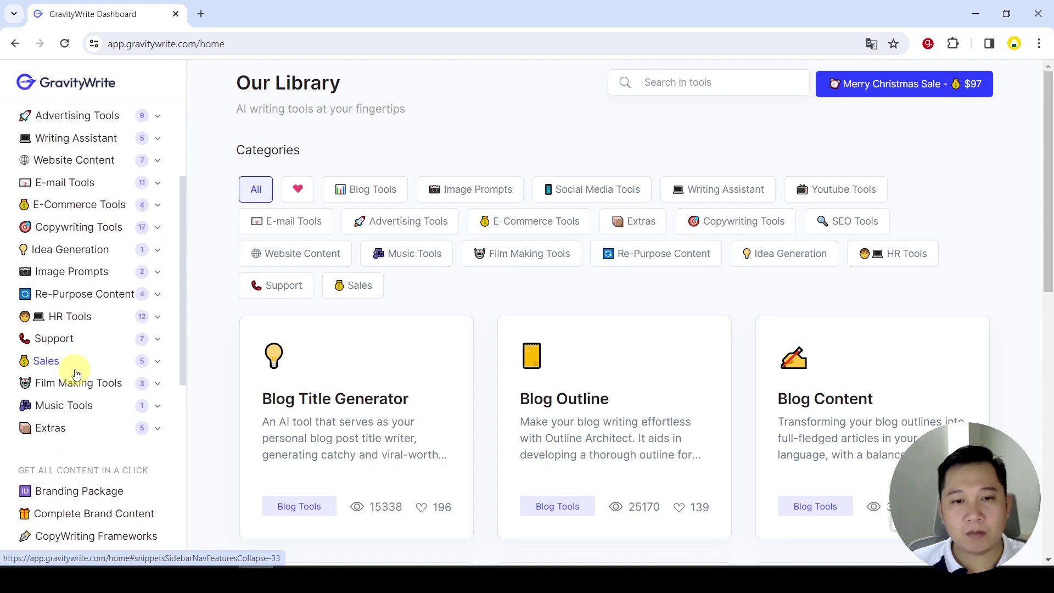
scroll(74, 372, up, 1)
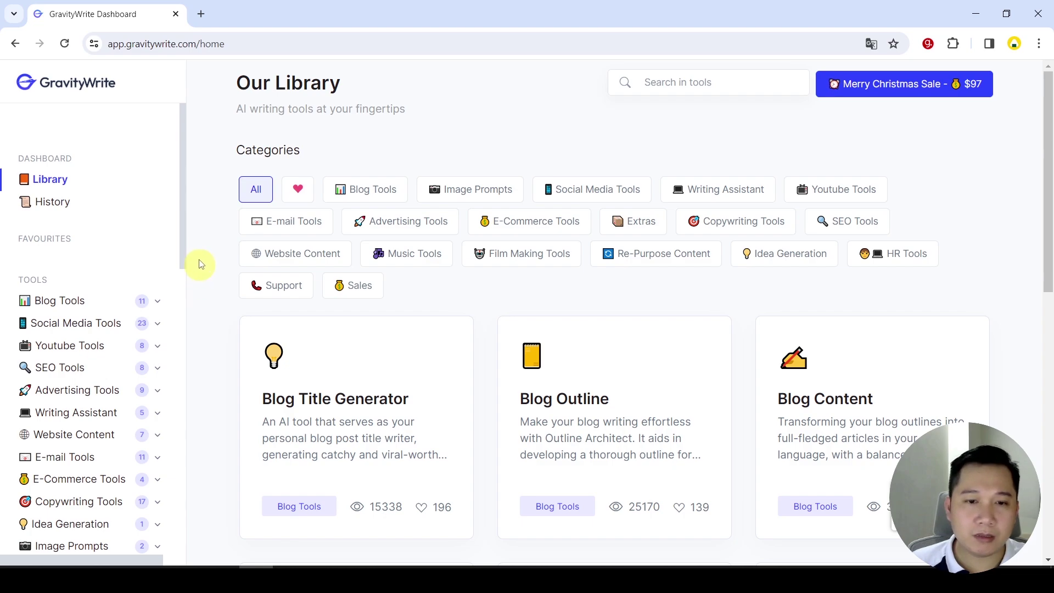
right_click(201, 243)
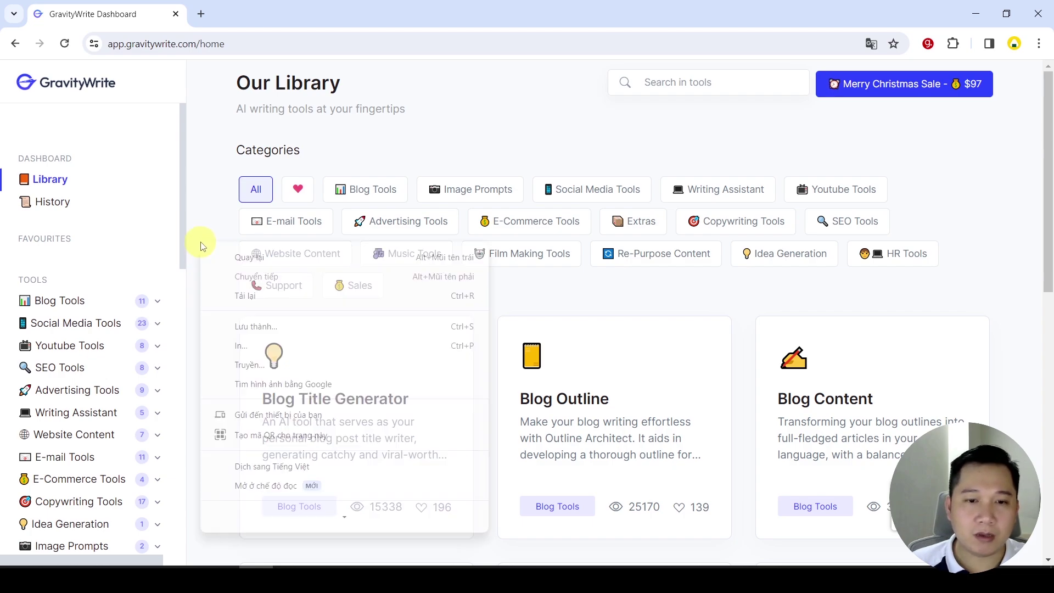
click(273, 471)
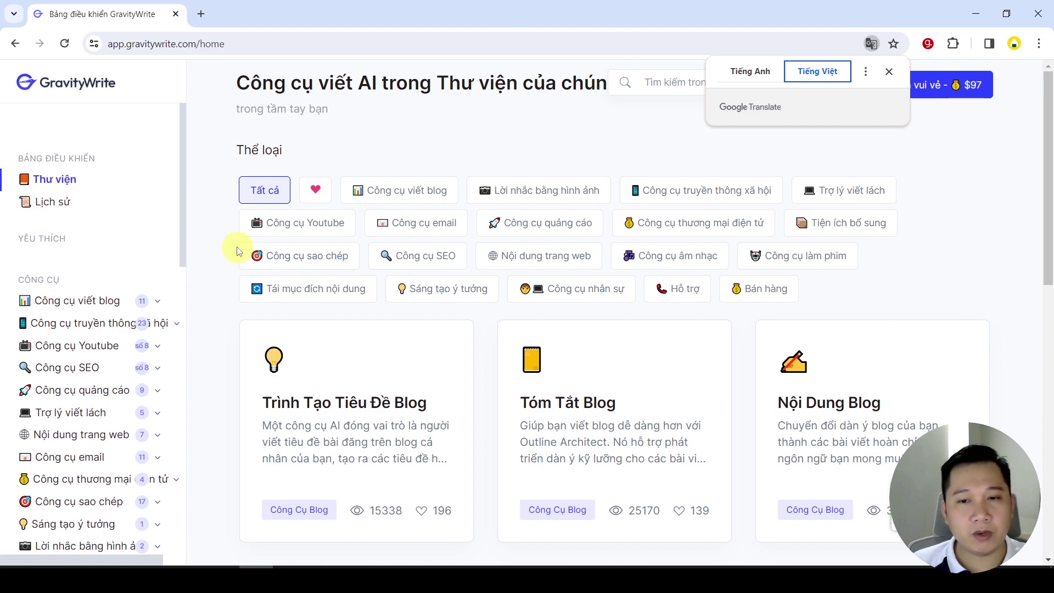
Examine the translated tool categories, including the individual tools under "Công cụ Youtube".
scroll(231, 252, down, 1)
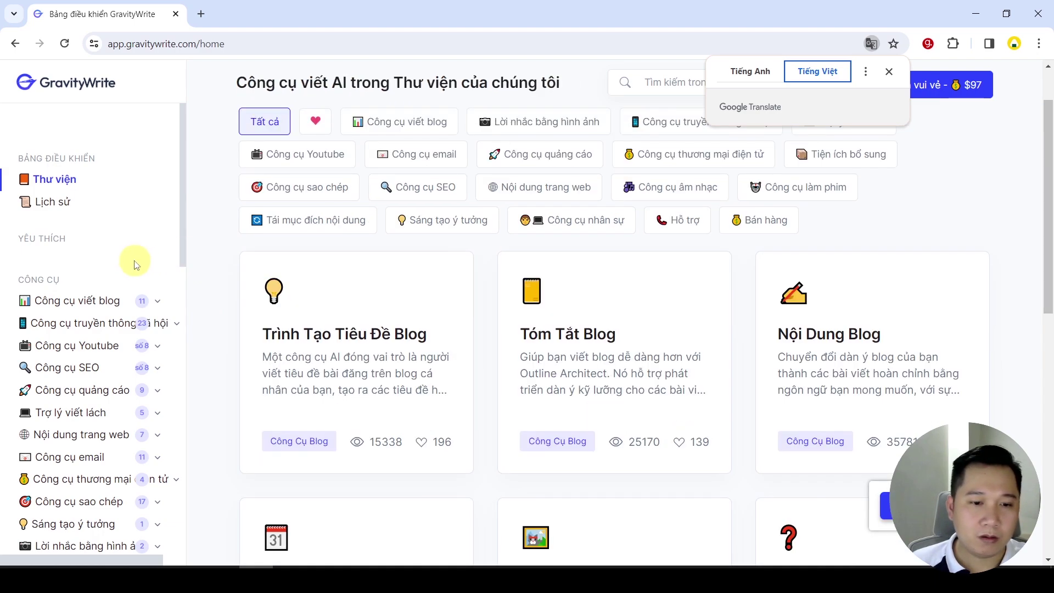
scroll(124, 252, down, 1)
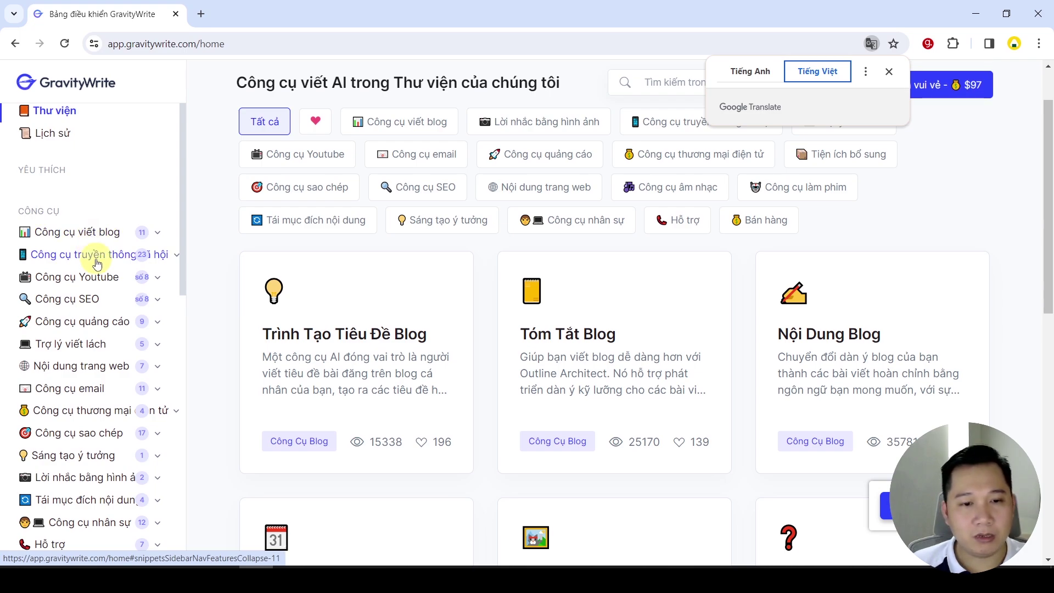
scroll(98, 264, down, 1)
scroll(198, 222, up, 1)
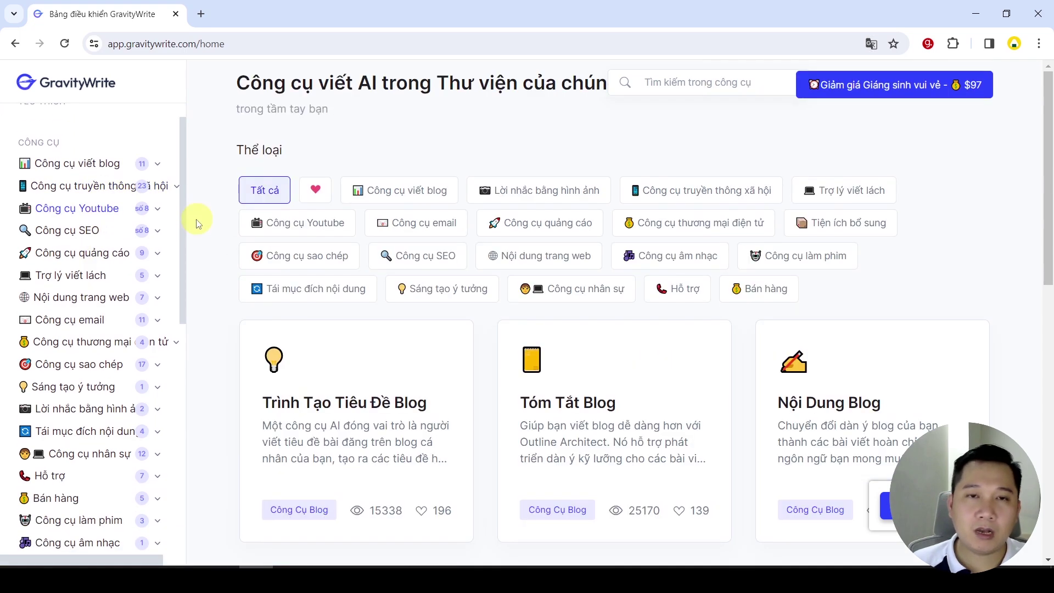
click(146, 208)
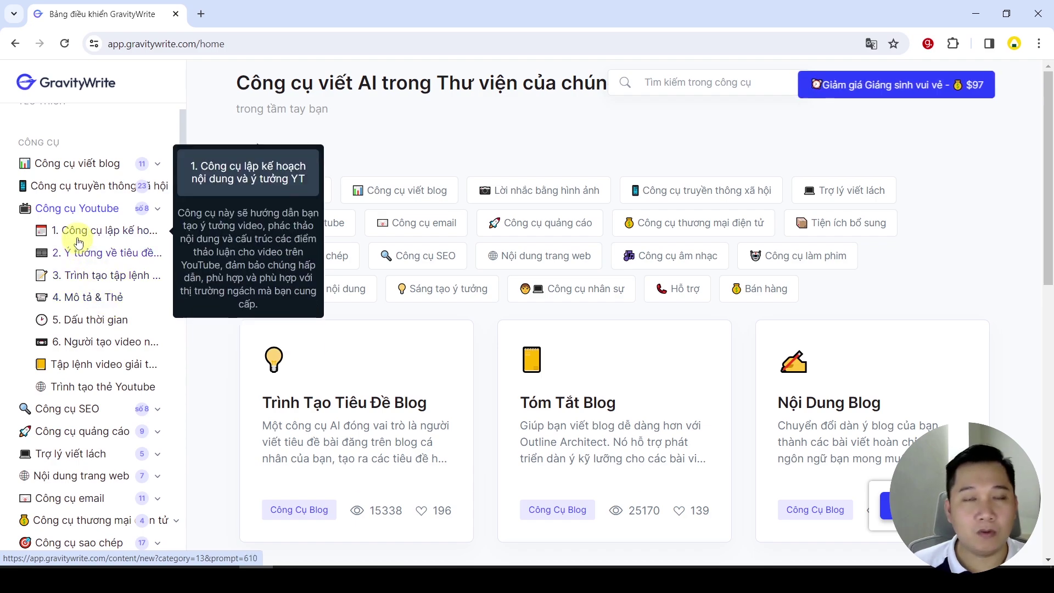
click(145, 209)
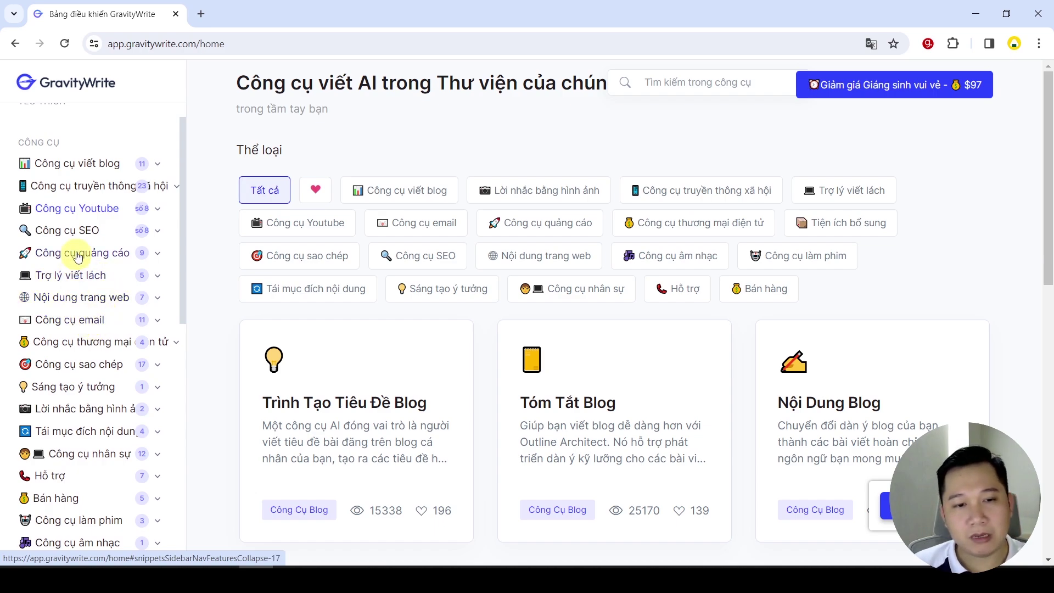
scroll(76, 362, down, 3)
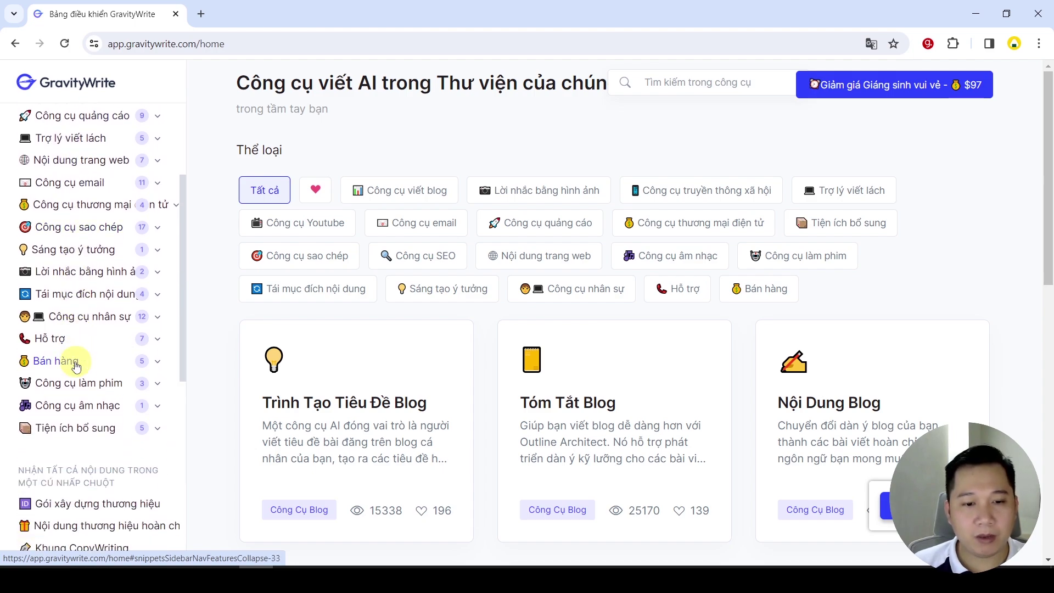
scroll(76, 365, up, 5)
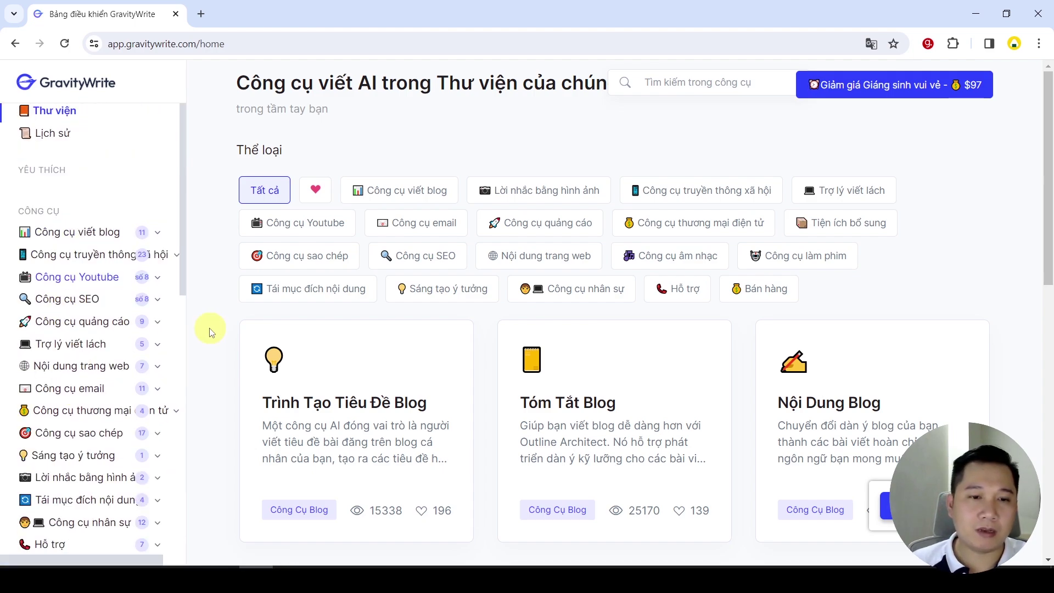
Look through the blog writing tools and open "1. Ý tưởng chủ đề blog".
click(154, 234)
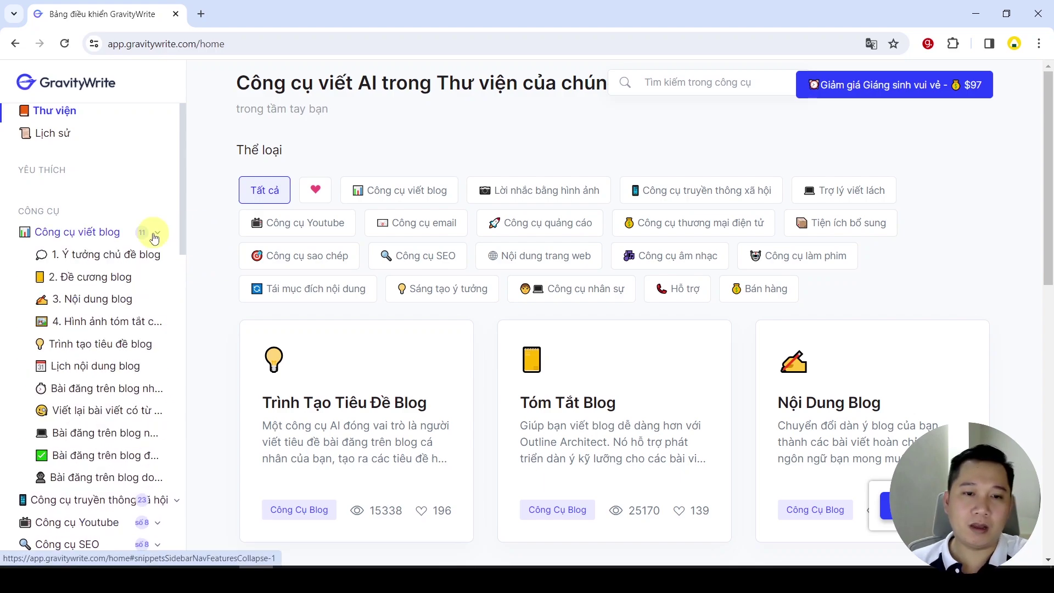
mouse_move(131, 298)
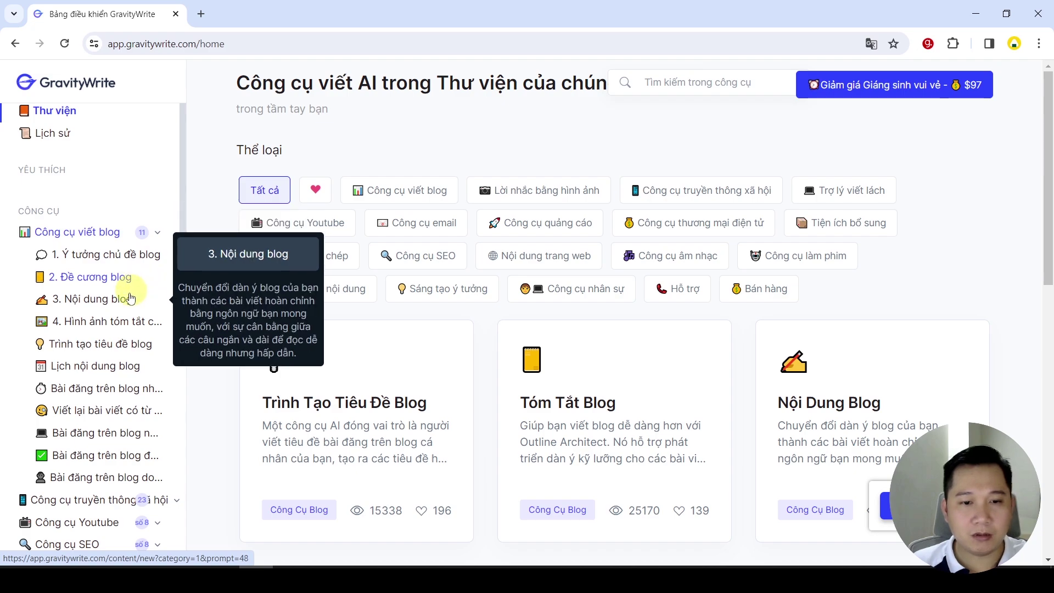
mouse_move(124, 330)
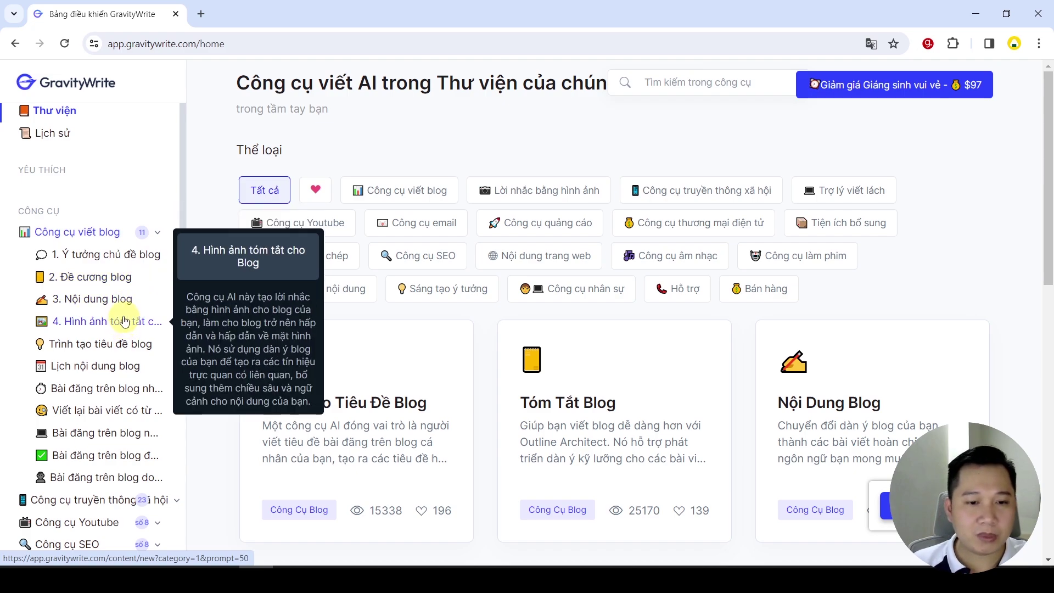
mouse_move(113, 457)
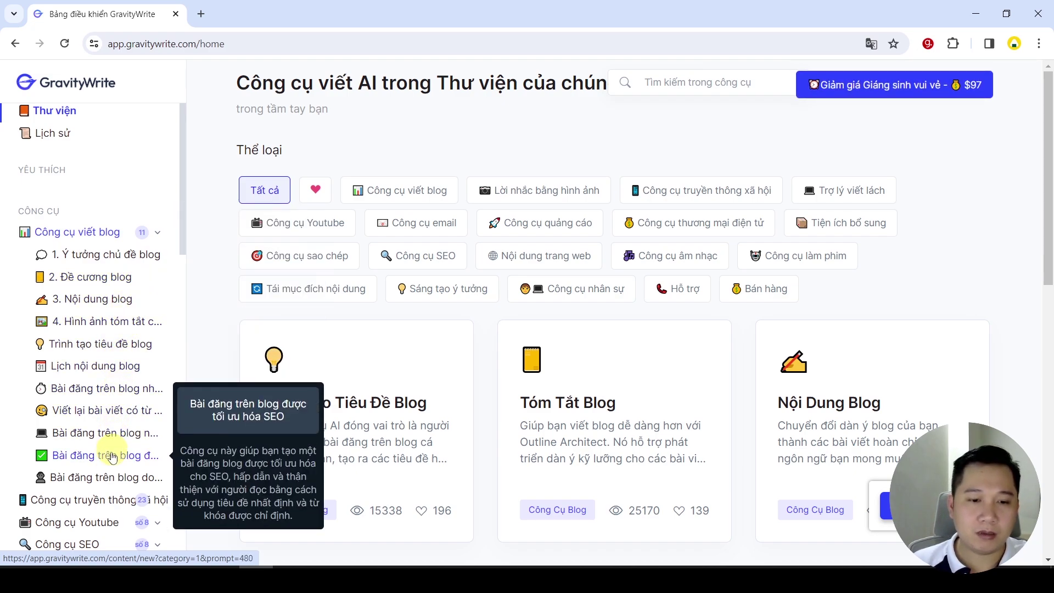
mouse_move(118, 439)
mouse_move(164, 267)
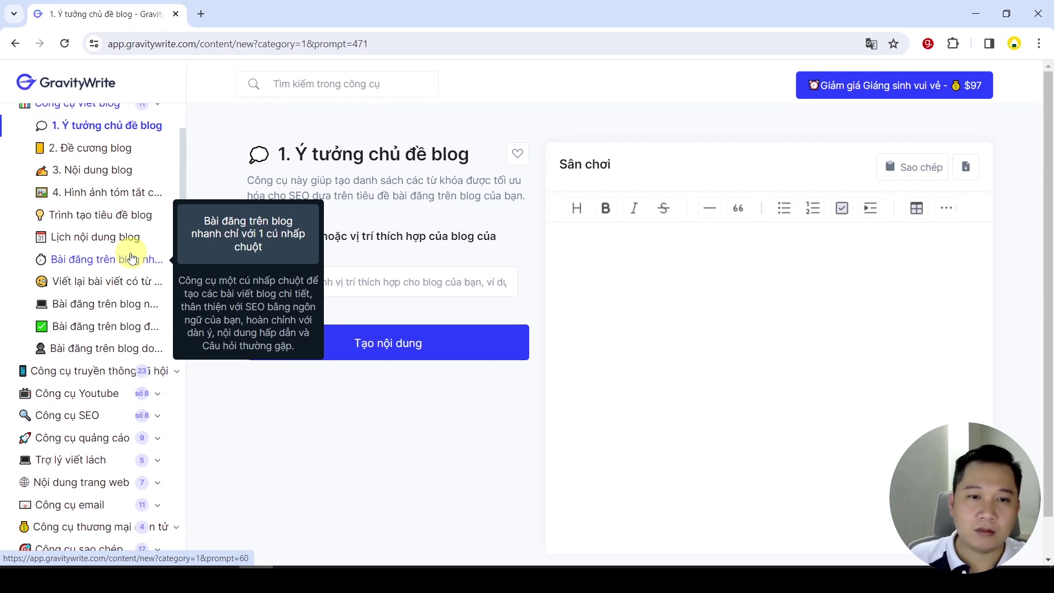
Generate blog topic ideas with the blog focus set to "thiết kế website bán hàng".
scroll(132, 258, up, 3)
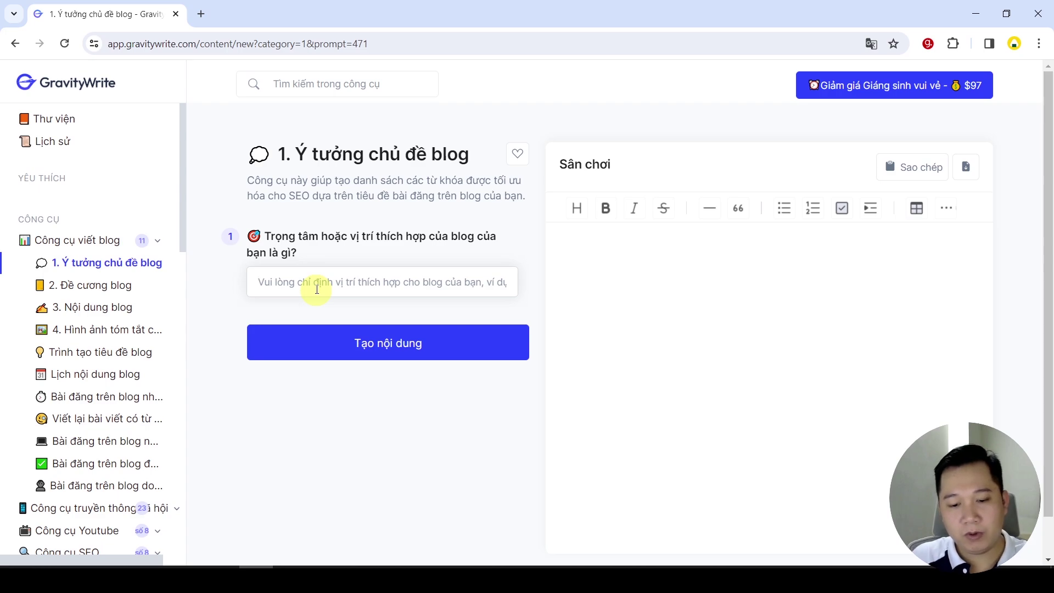
text(thiết kế website bán hàng)
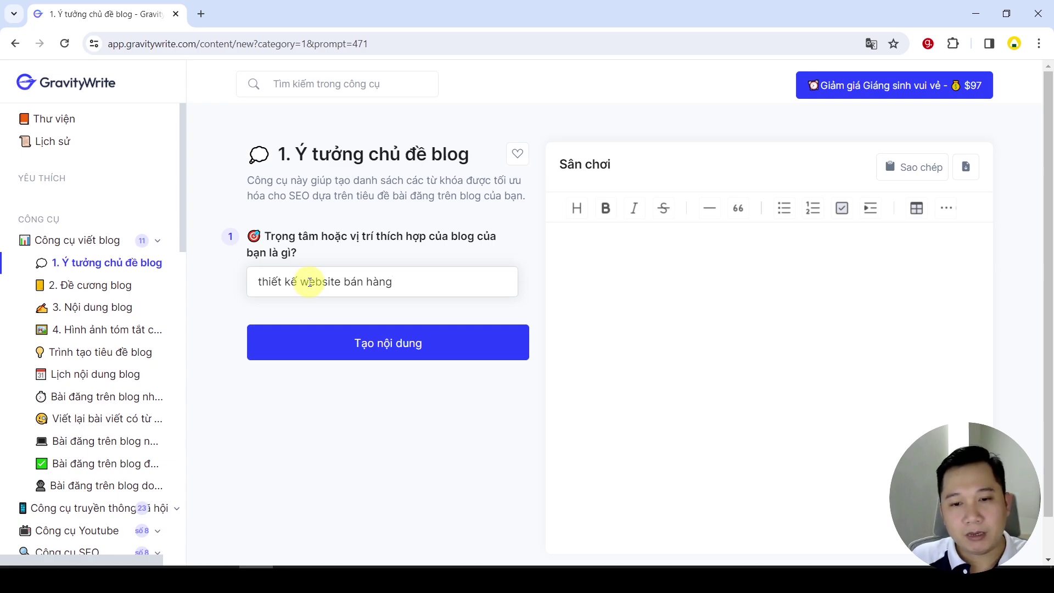
click(408, 347)
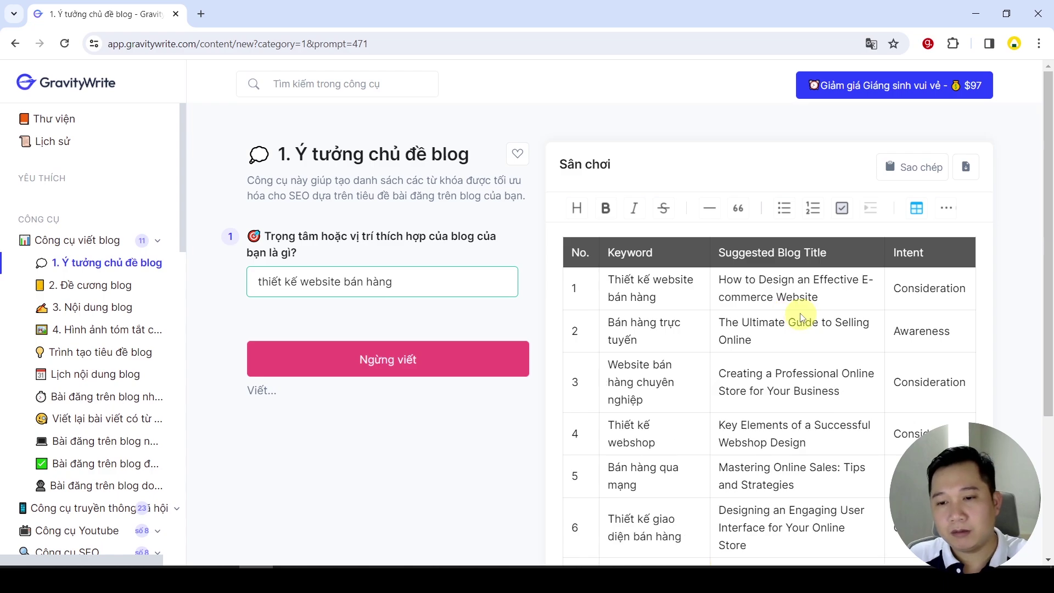
Review the generated table of keywords, suggested blog titles and intents, and the keyword list below it.
scroll(802, 319, down, 1)
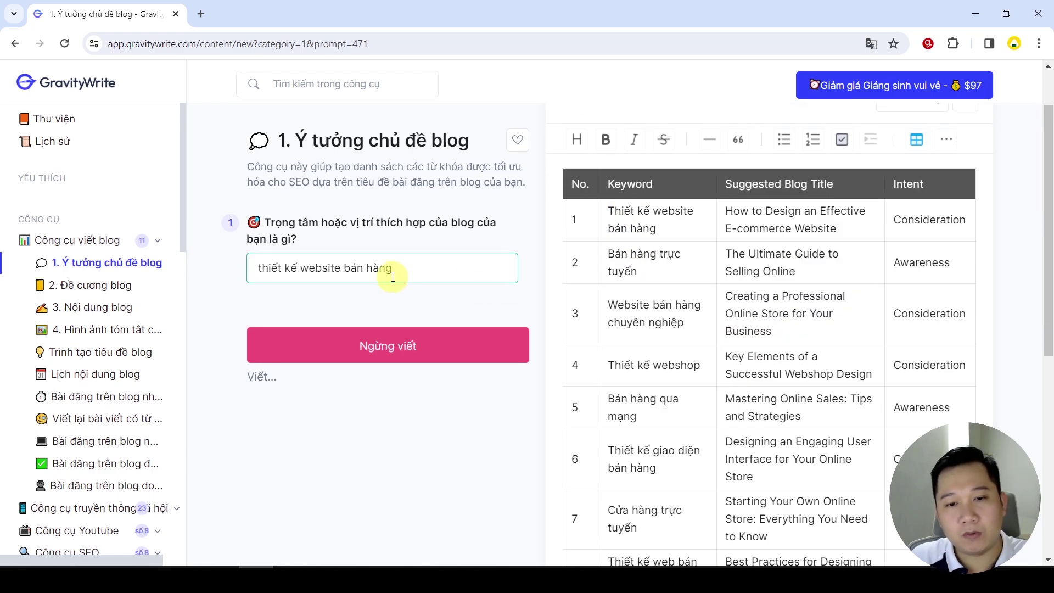
scroll(766, 282, down, 10)
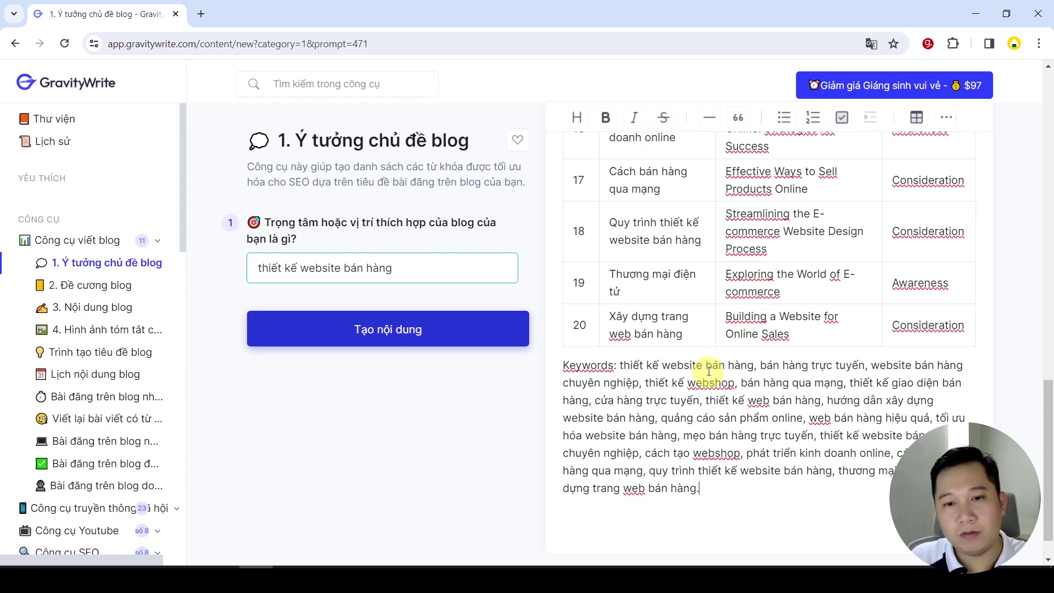
scroll(1042, 416, up, 15)
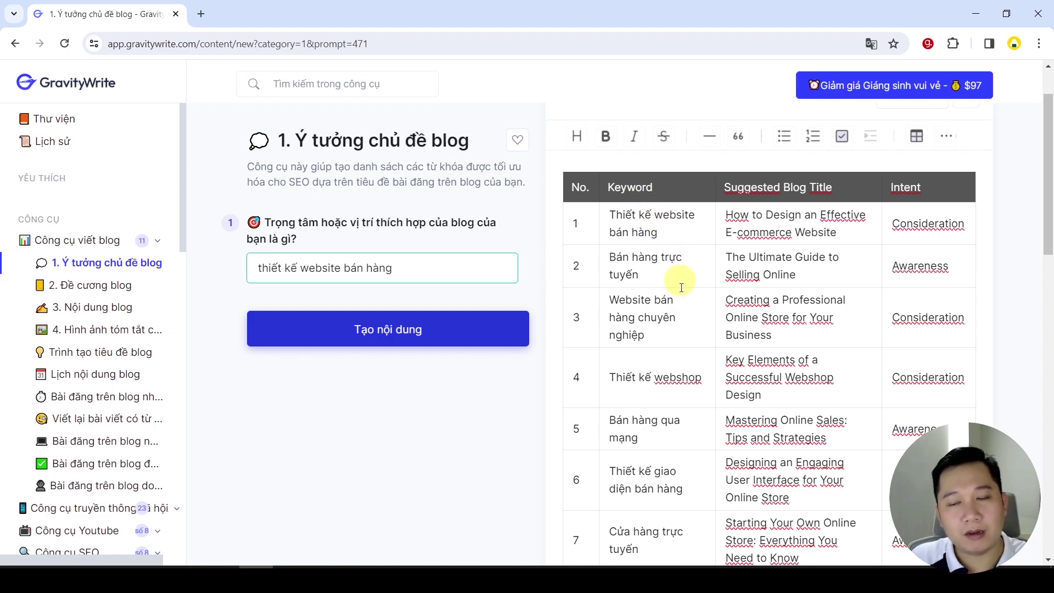
scroll(673, 291, down, 1)
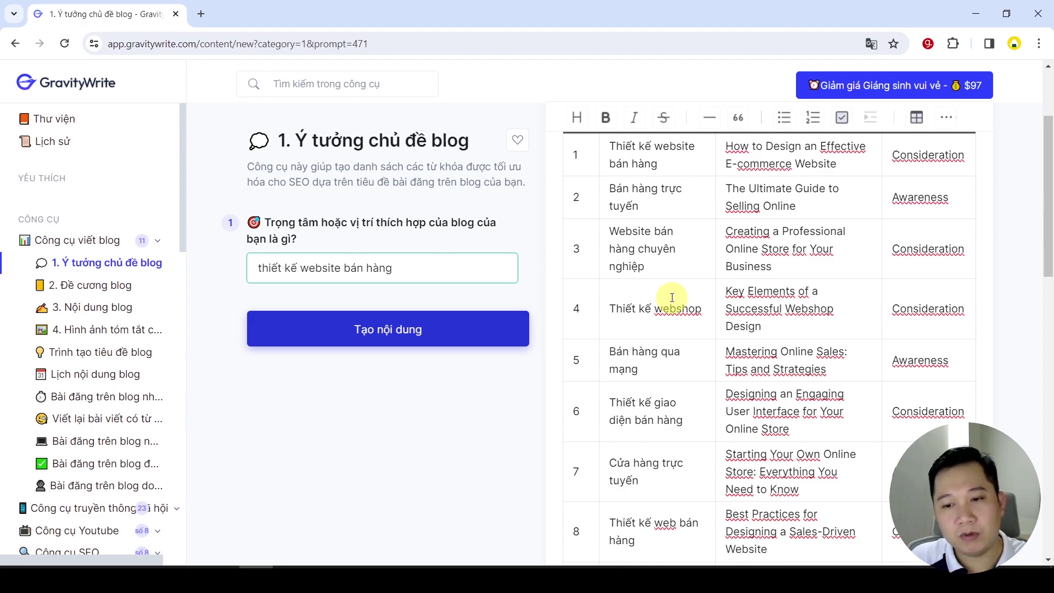
scroll(675, 313, up, 2)
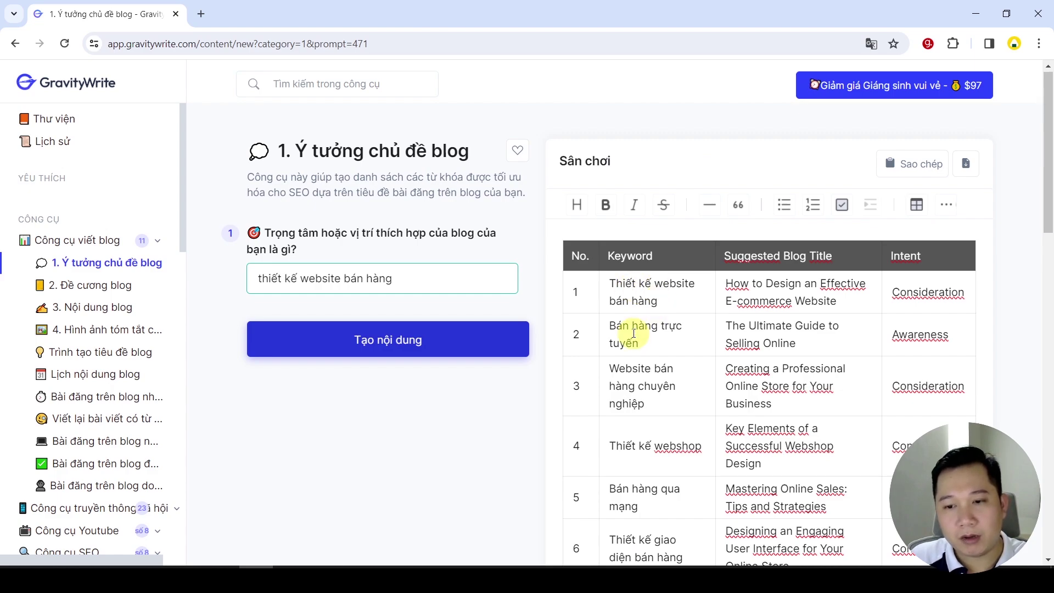
scroll(630, 334, down, 1)
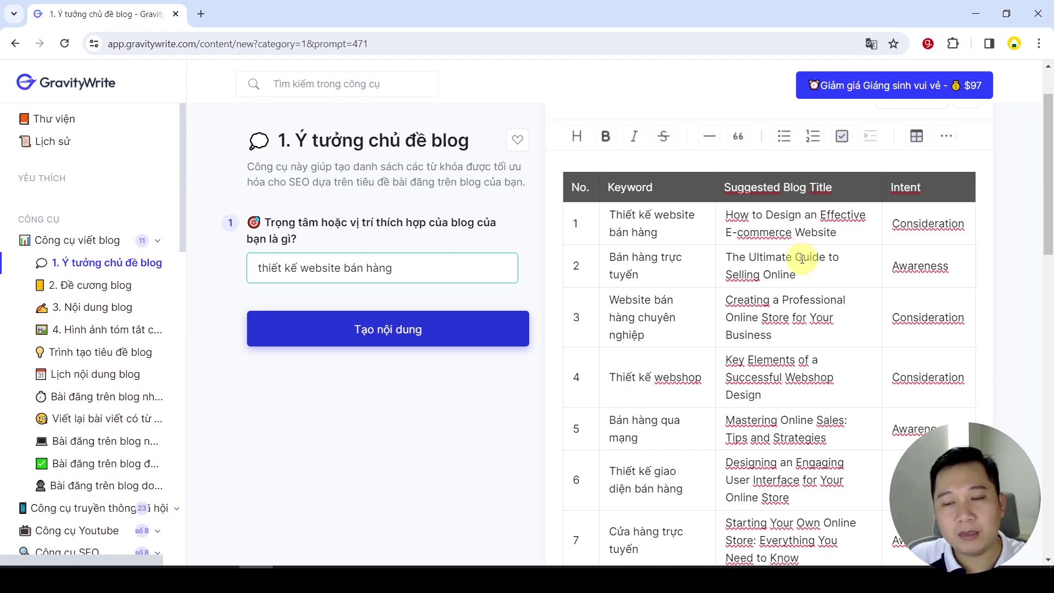
Translate the first suggested blog title, "How to Create an Effective E-commerce Website", into Vietnamese with Google Translate in a new tab.
scroll(796, 313, down, 5)
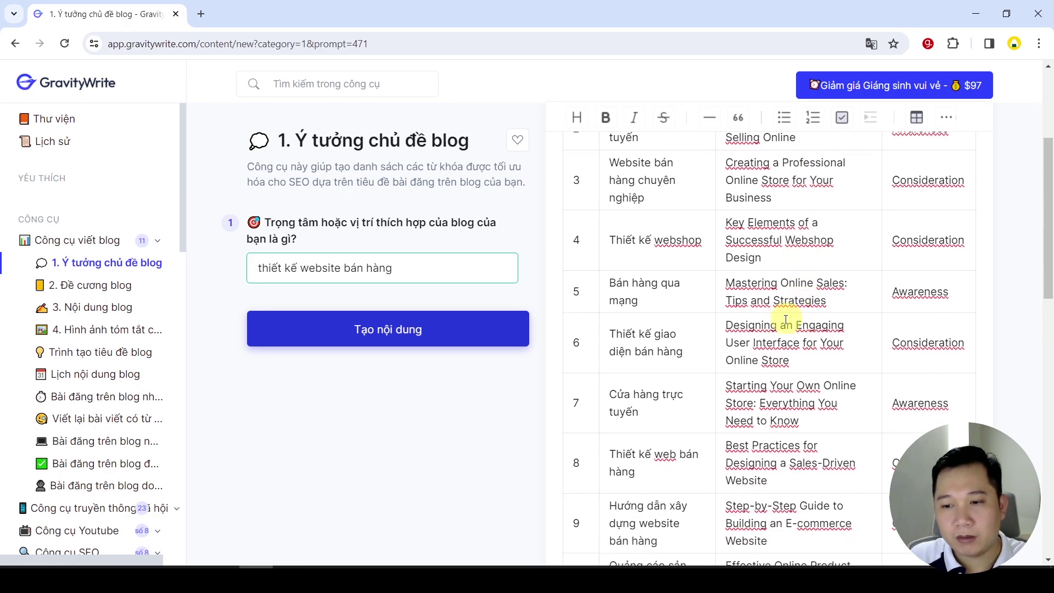
scroll(785, 328, down, 4)
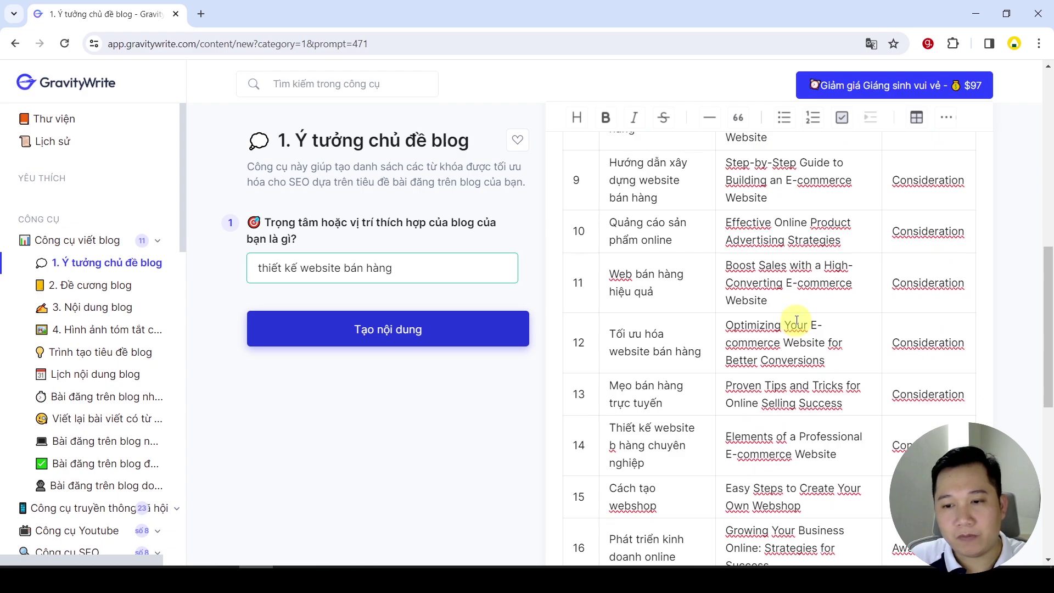
scroll(796, 322, up, 10)
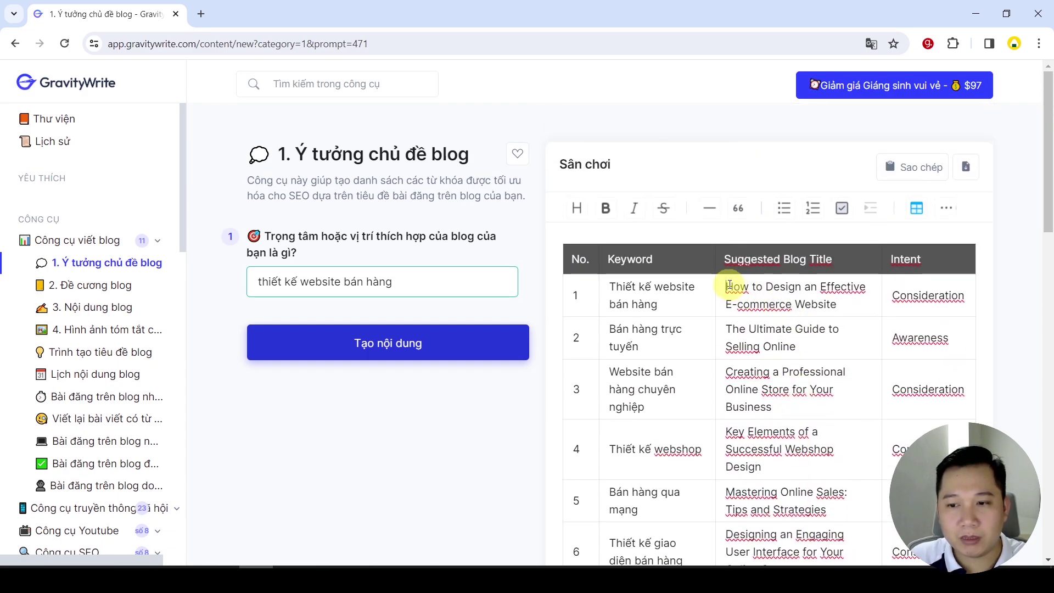
drag(726, 286, 835, 302)
click(201, 14)
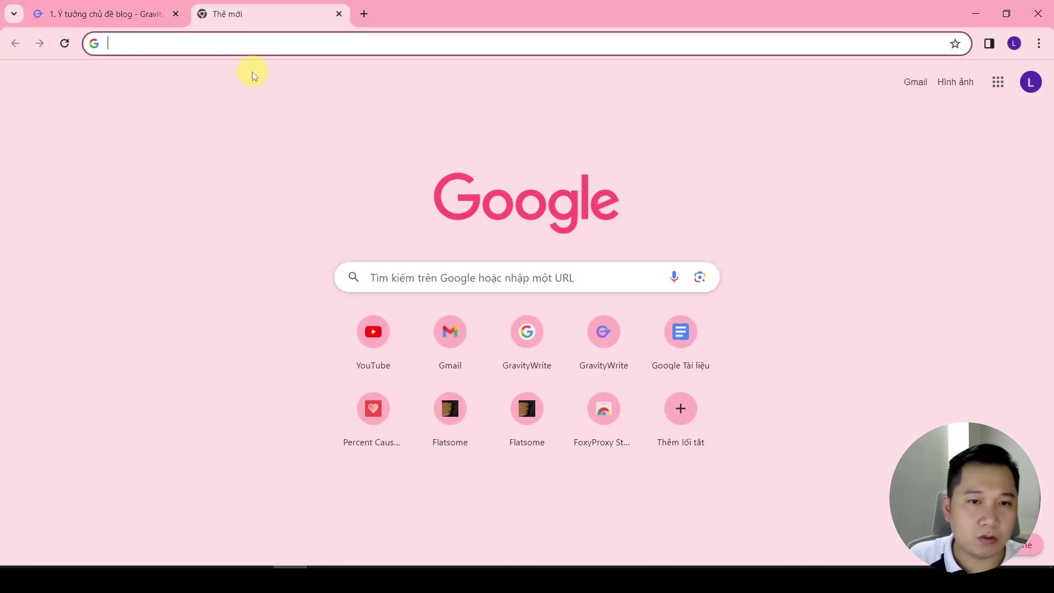
text(tr)
key(Return)
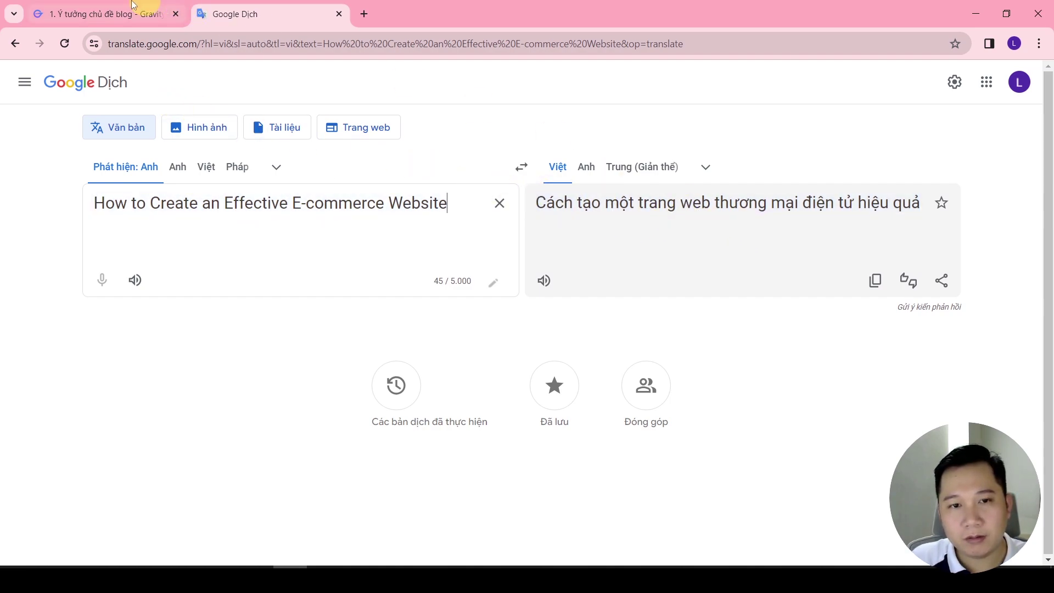
Look over the suggested blog titles on the topic ideas page again and switch the page translation back to English.
click(144, 12)
scroll(718, 264, down, 1)
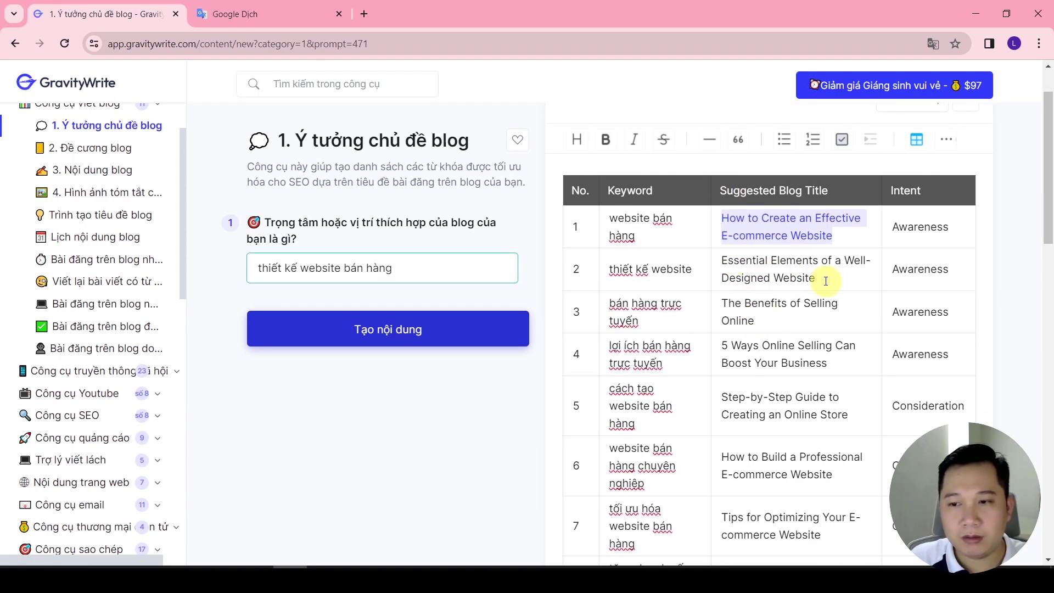
scroll(765, 324, down, 3)
scroll(765, 325, up, 2)
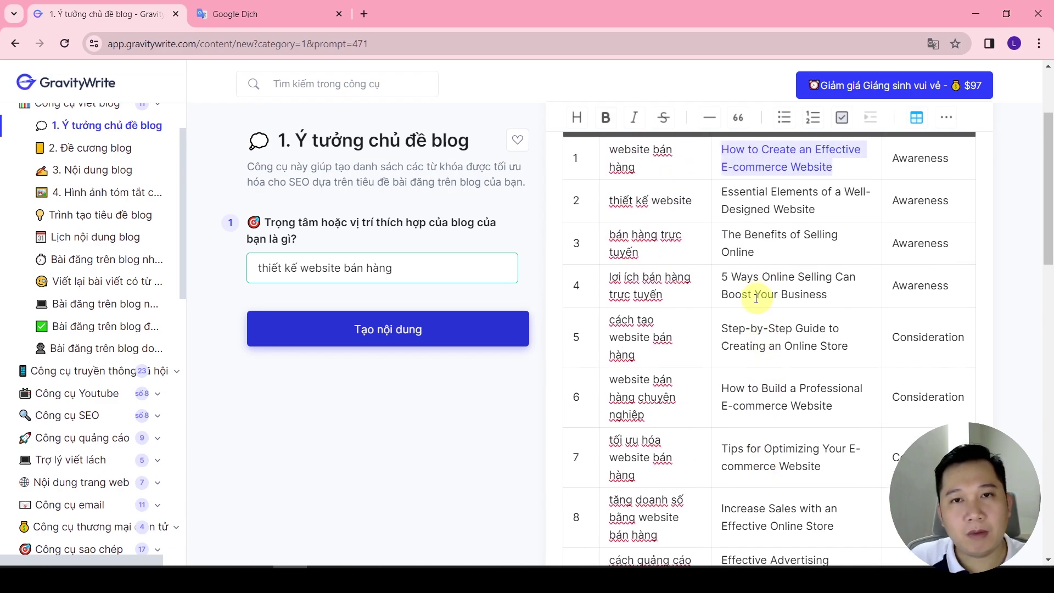
scroll(736, 302, up, 3)
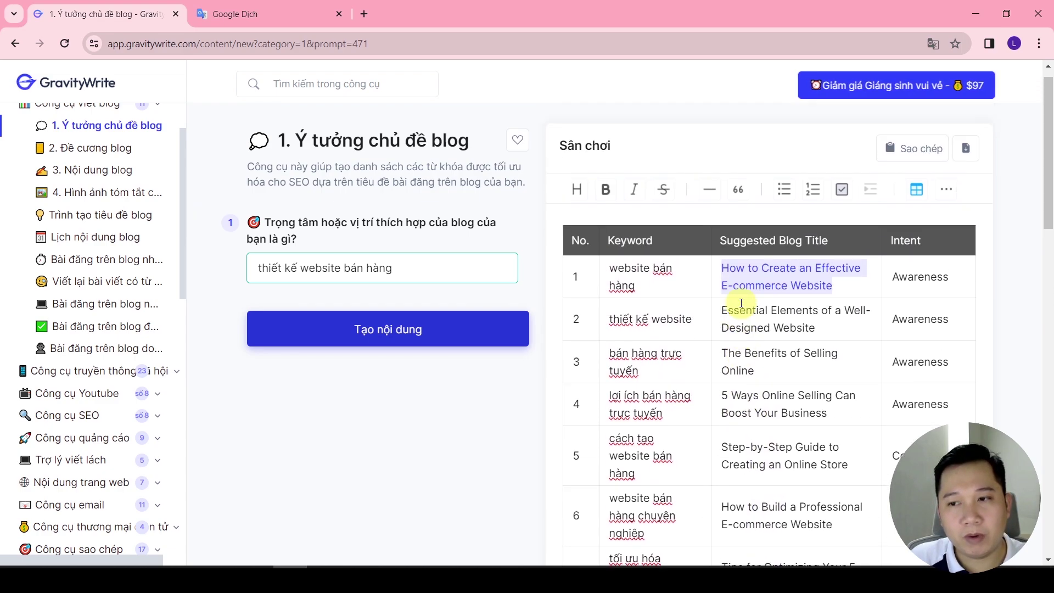
right_click(269, 494)
click(314, 406)
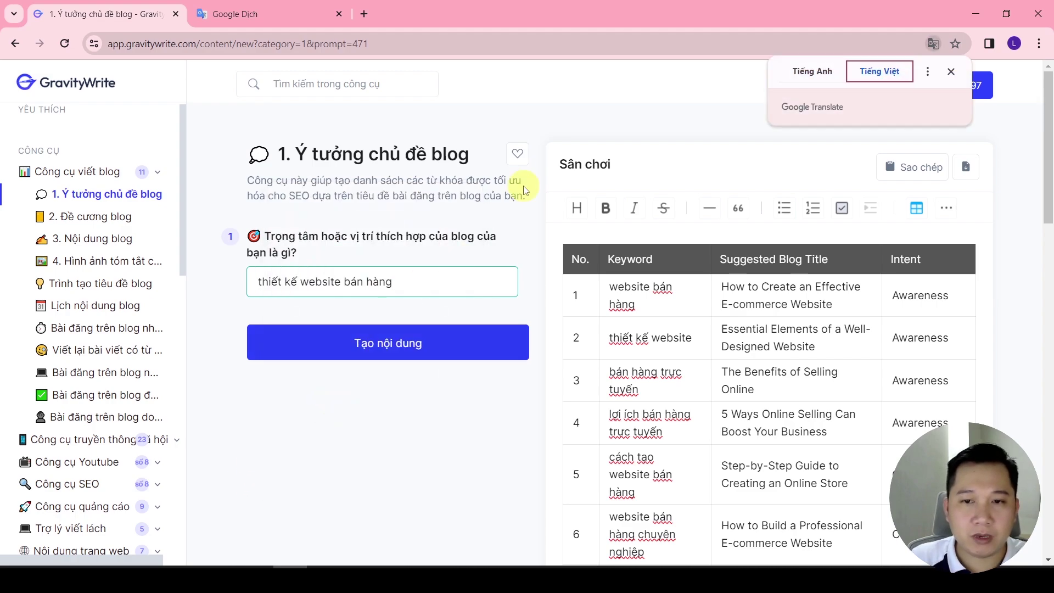
click(793, 80)
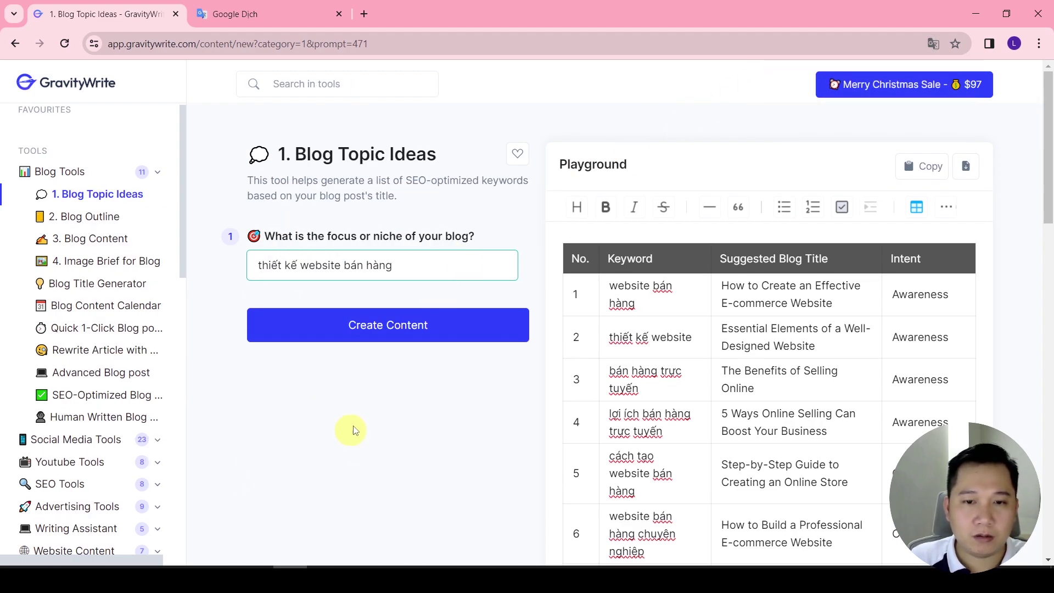
Open "2. Blog Outline" in a new tab and enter the blog topic "Cách tạo một trang web thương mại điện tử hiệu quả".
right_click(90, 218)
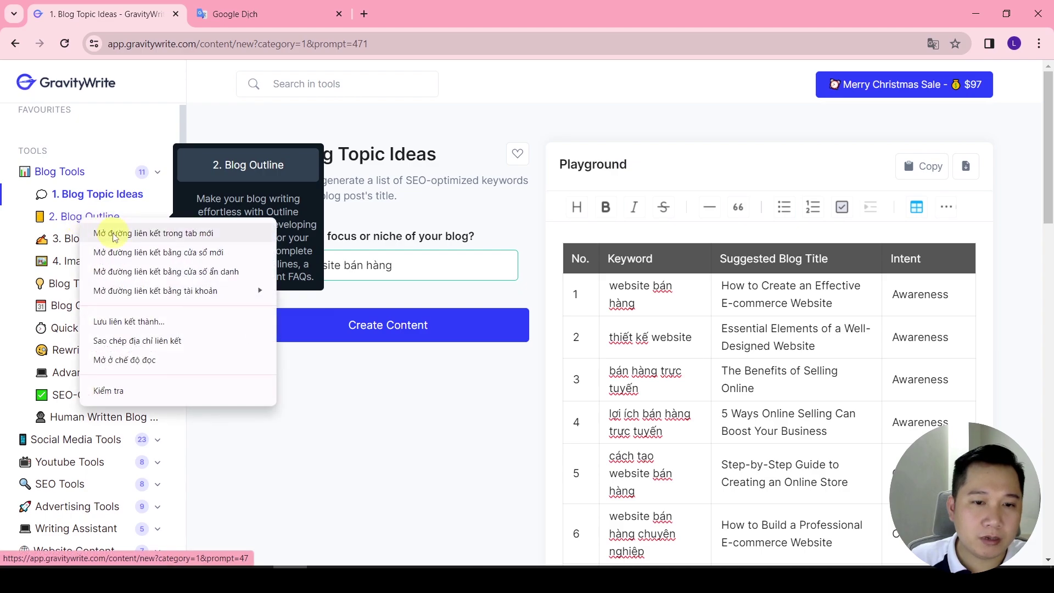
click(107, 233)
key(ctrl+Tab)
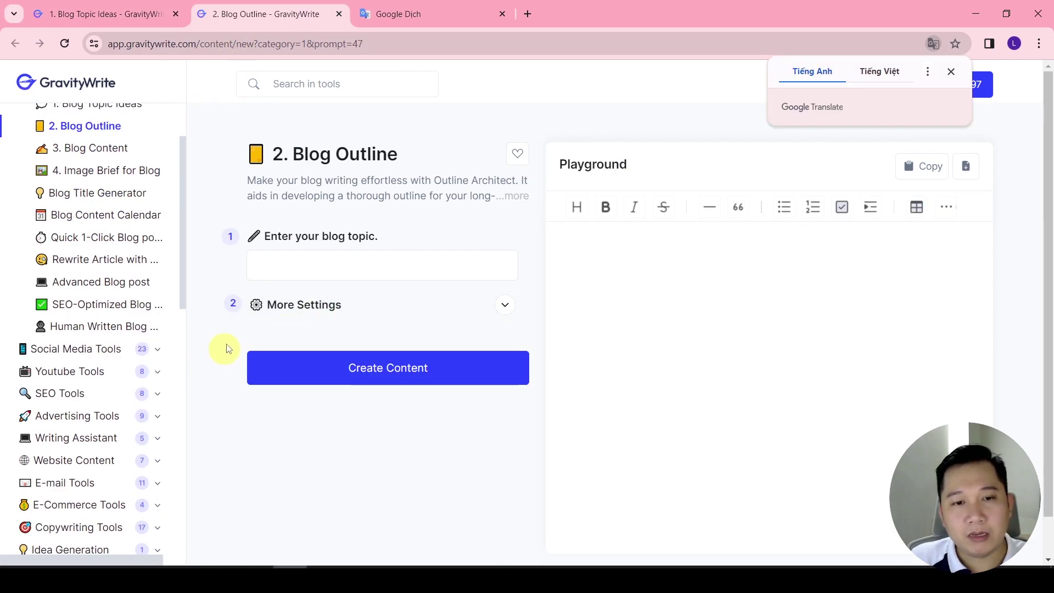
scroll(154, 336, up, 4)
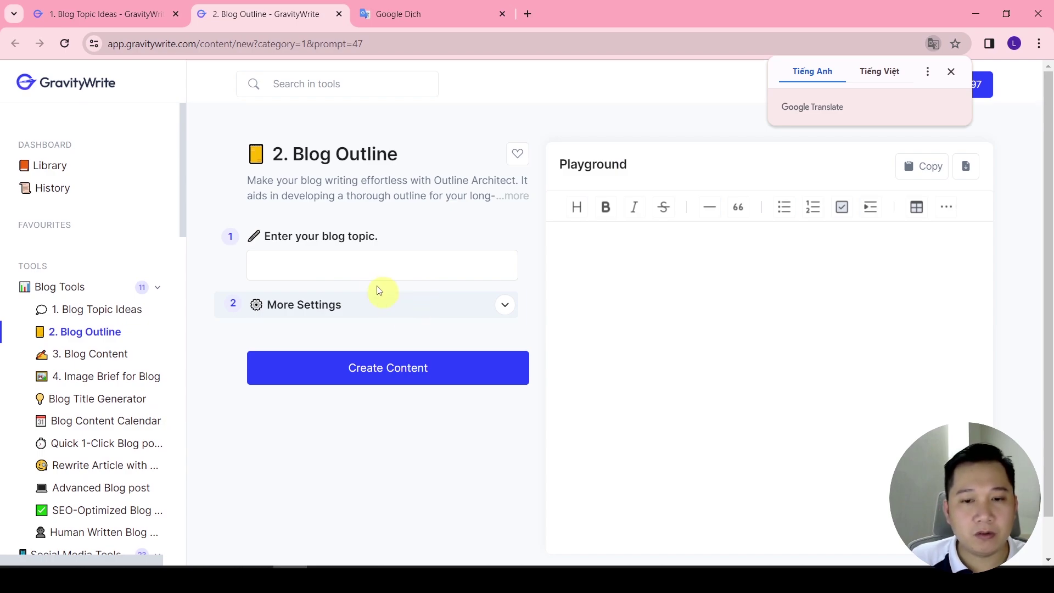
click(348, 266)
key(ctrl+v)
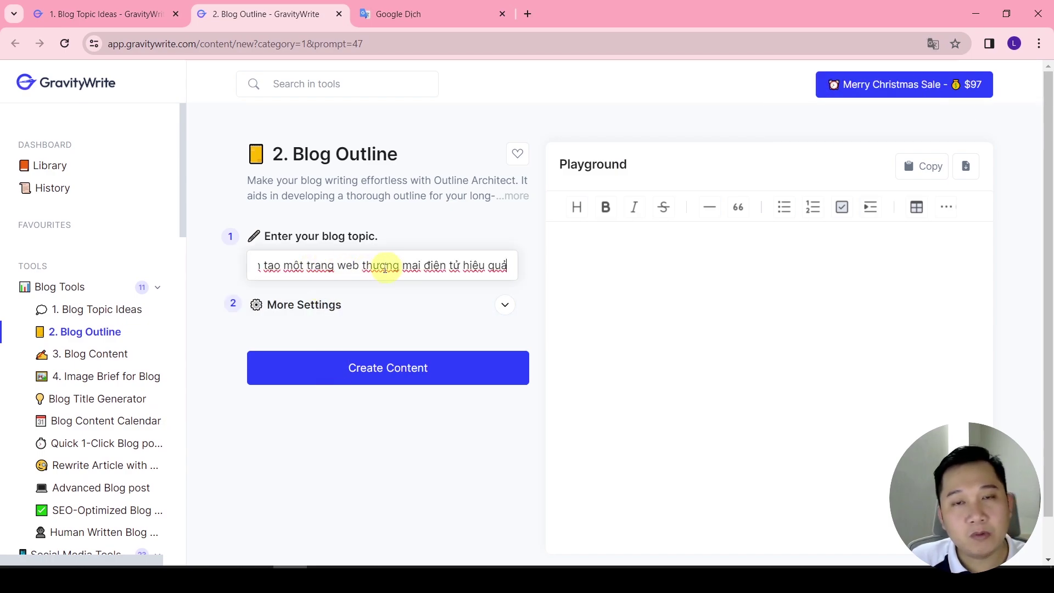
Set the outline language to "Việt ngữ" and generate the blog outline.
click(294, 305)
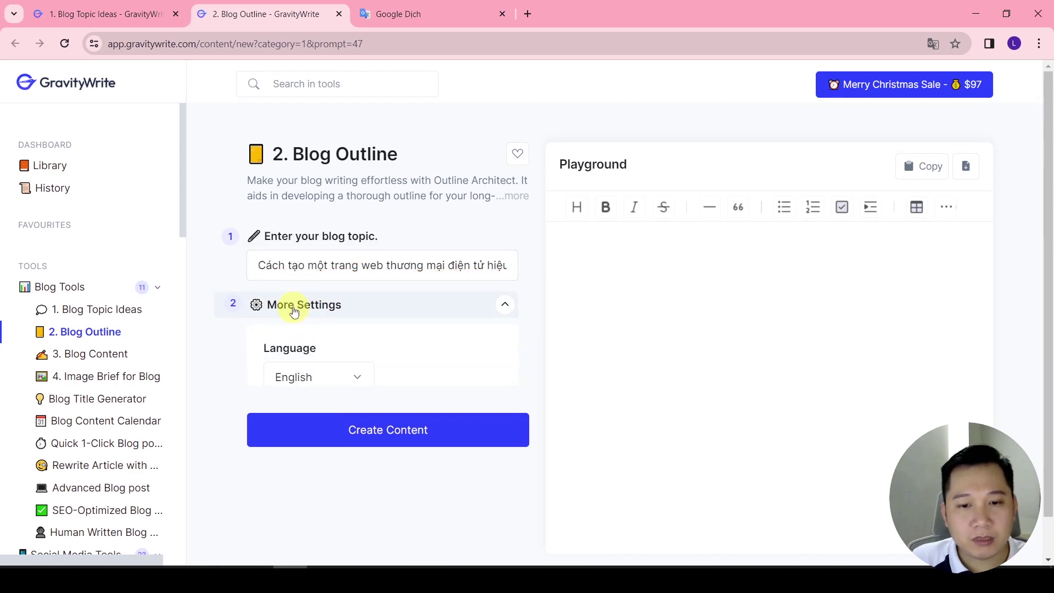
click(309, 378)
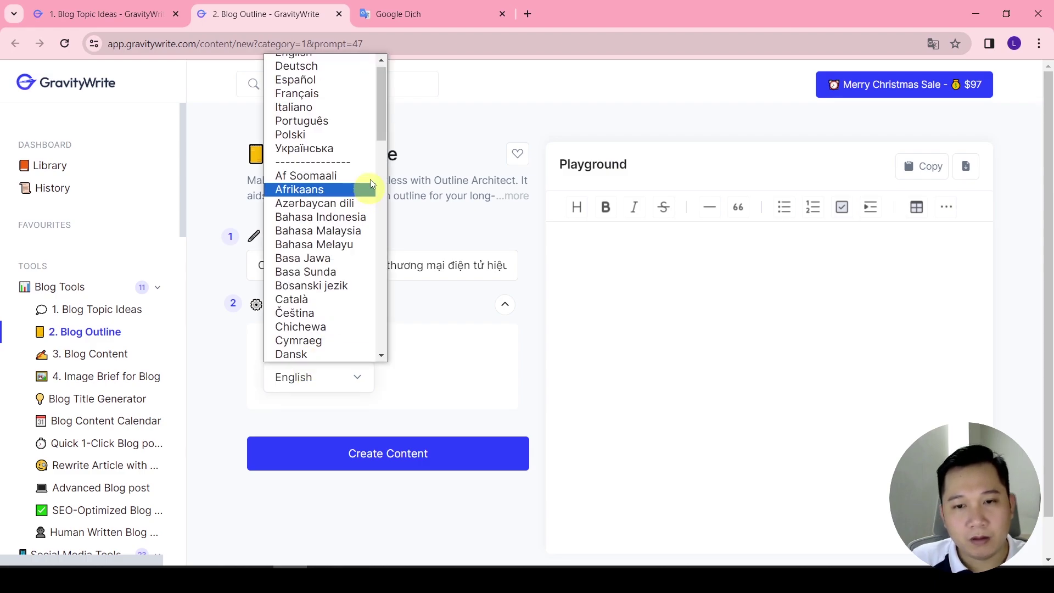
drag(380, 124, 381, 301)
click(320, 187)
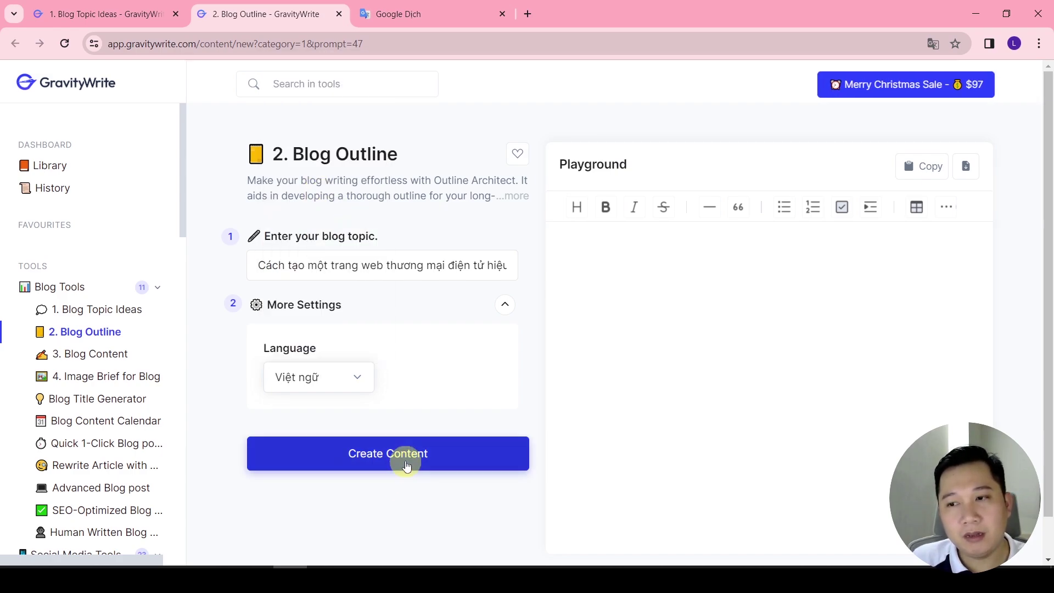
click(407, 465)
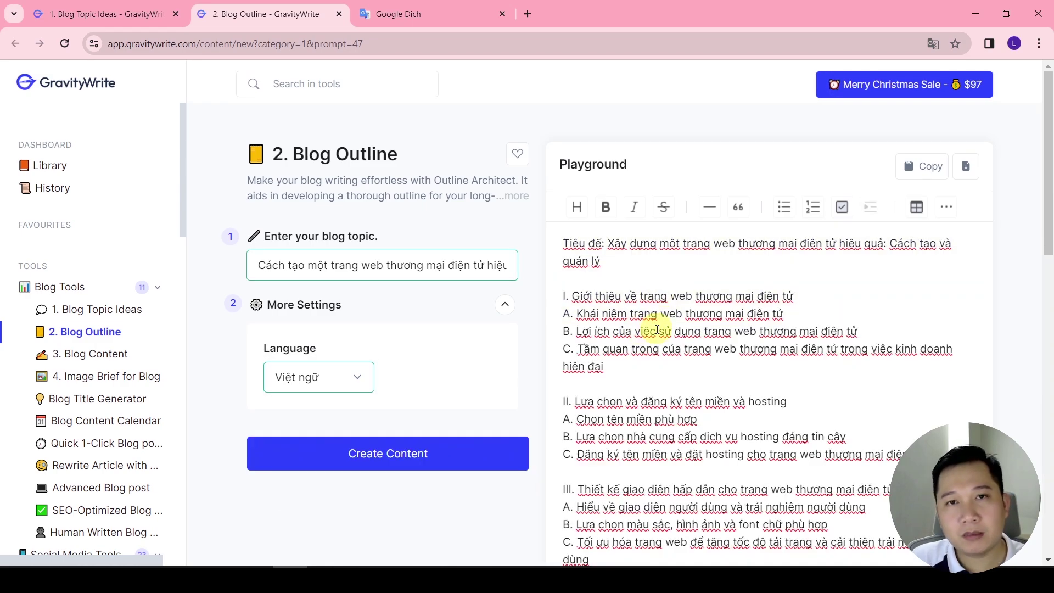
Read through the generated outline down to its summary and FAQs, and open "3. Blog Content" in a new tab.
scroll(657, 330, down, 12)
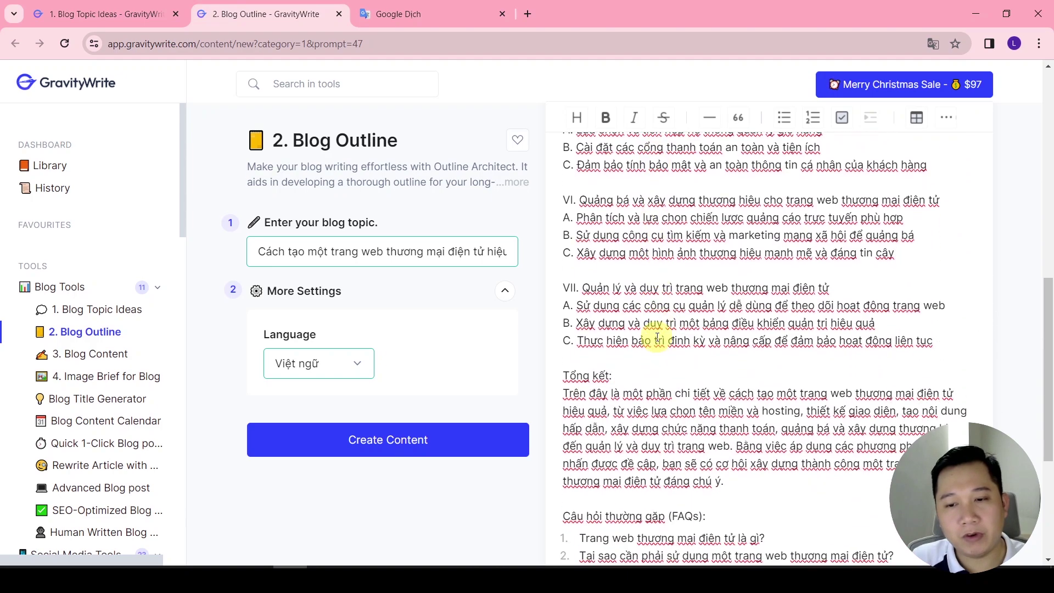
scroll(657, 337, down, 3)
scroll(704, 387, up, 4)
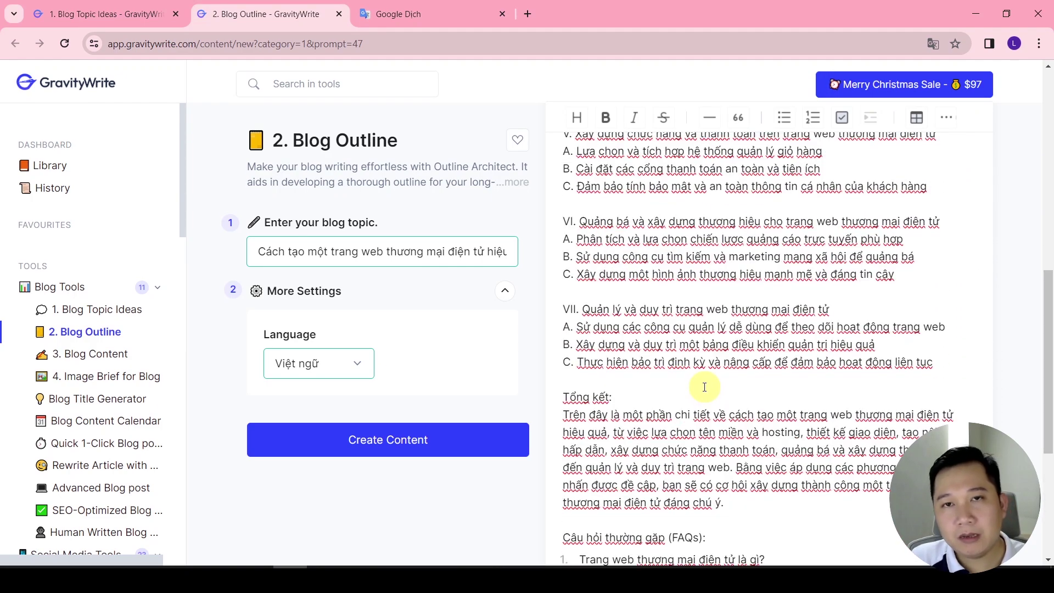
scroll(682, 399, down, 1)
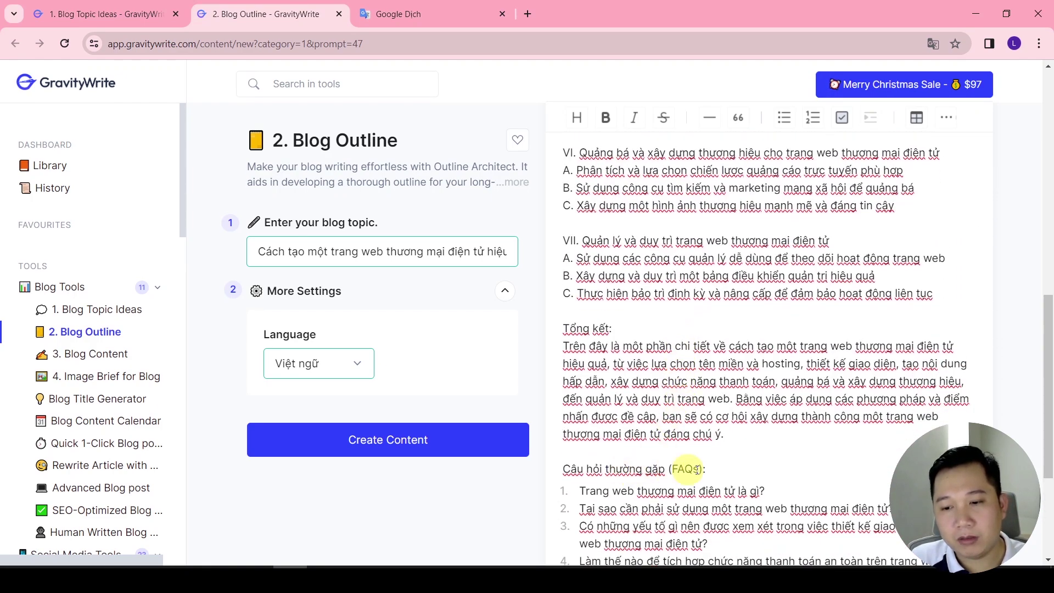
scroll(725, 468, up, 4)
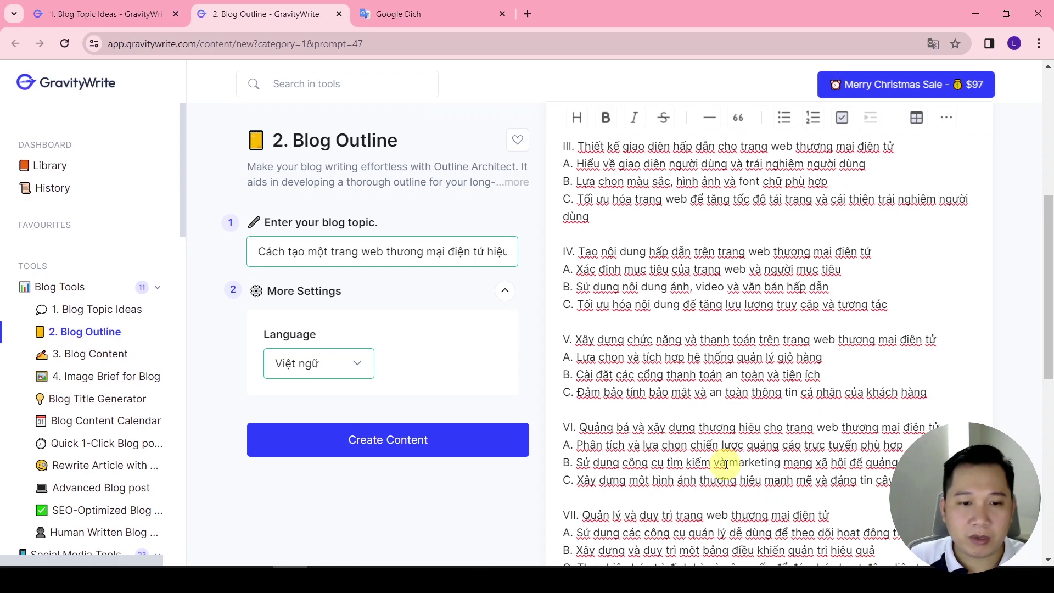
click(109, 356)
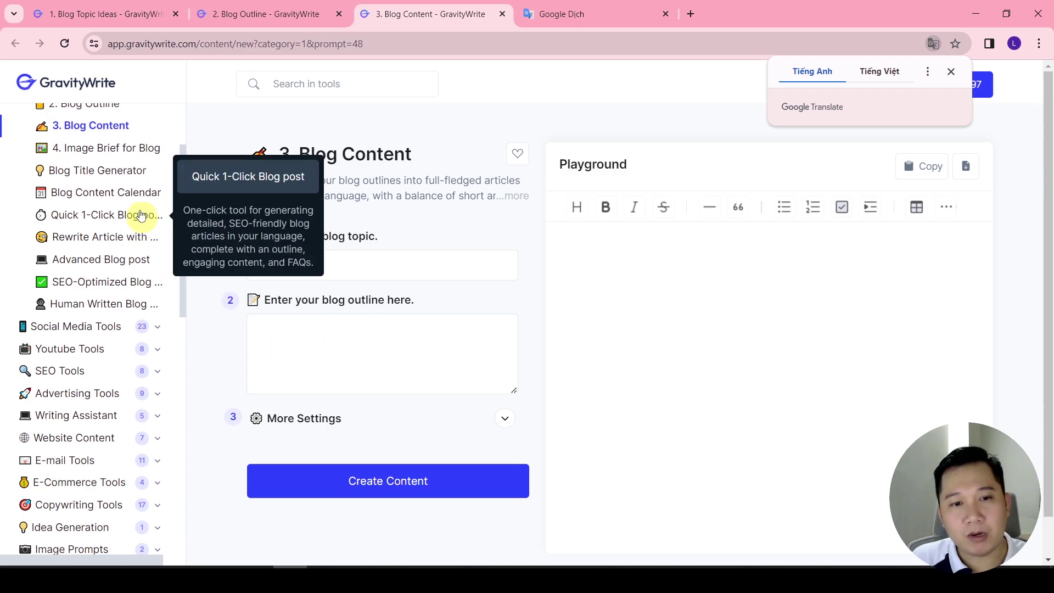
Copy the entire generated outline from the Blog Outline page into the blog outline field of "3. Blog Content".
click(277, 6)
click(687, 343)
key(ctrl+a)
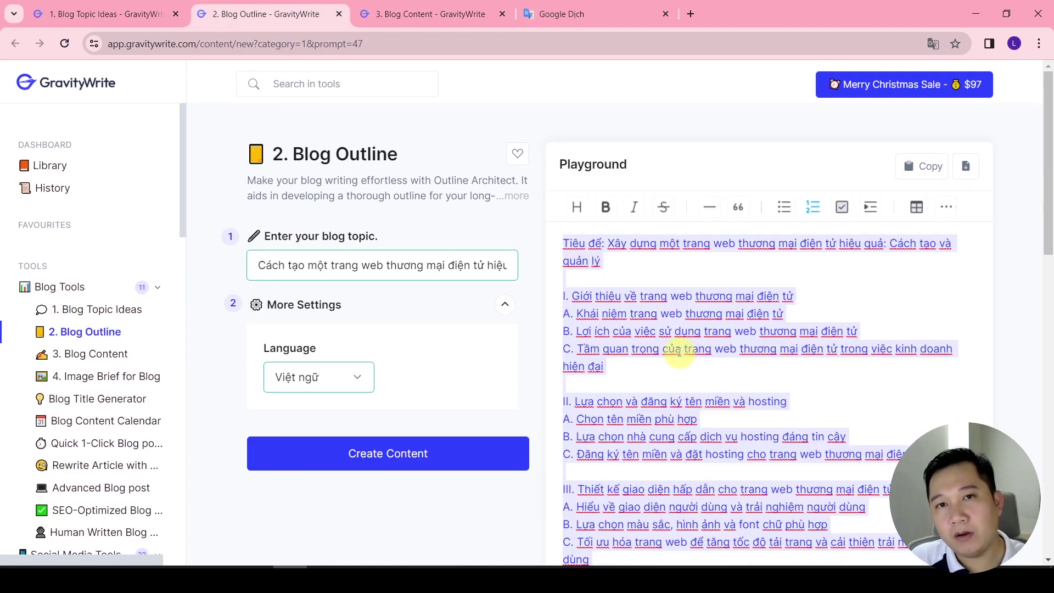
right_click(674, 329)
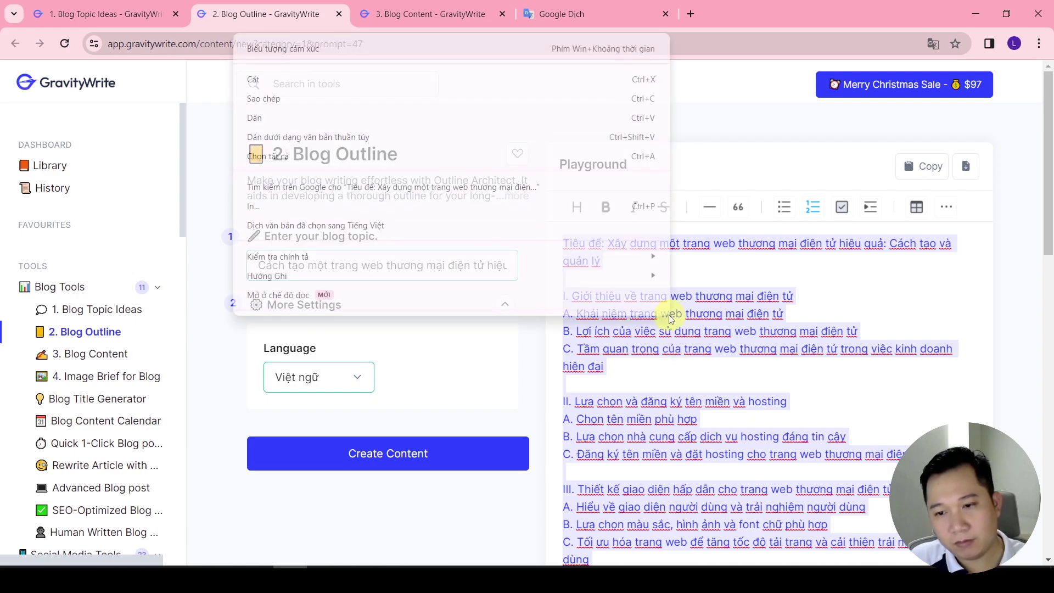
click(259, 96)
click(401, 6)
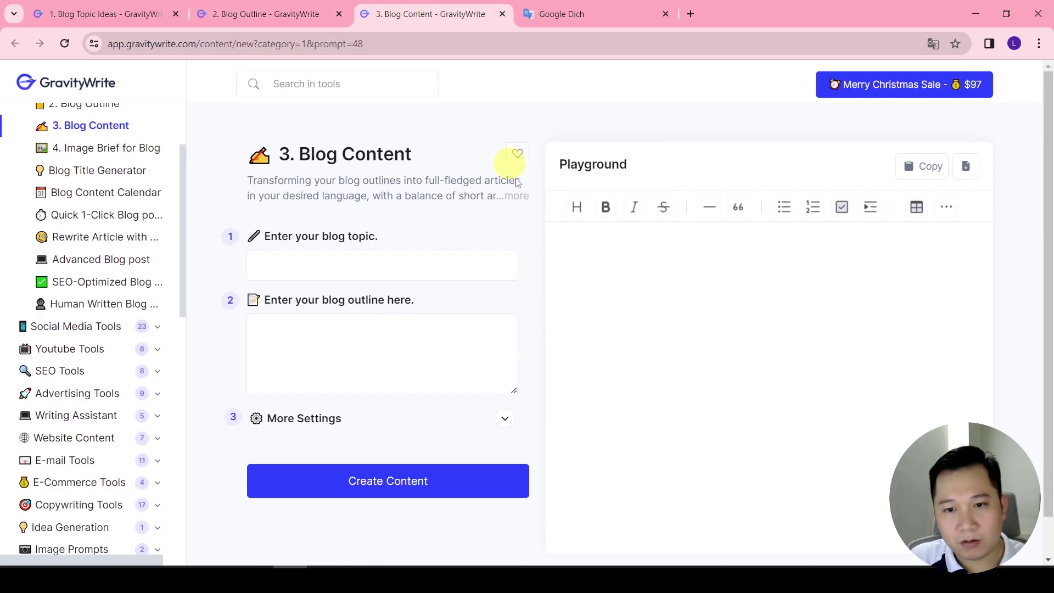
right_click(305, 340)
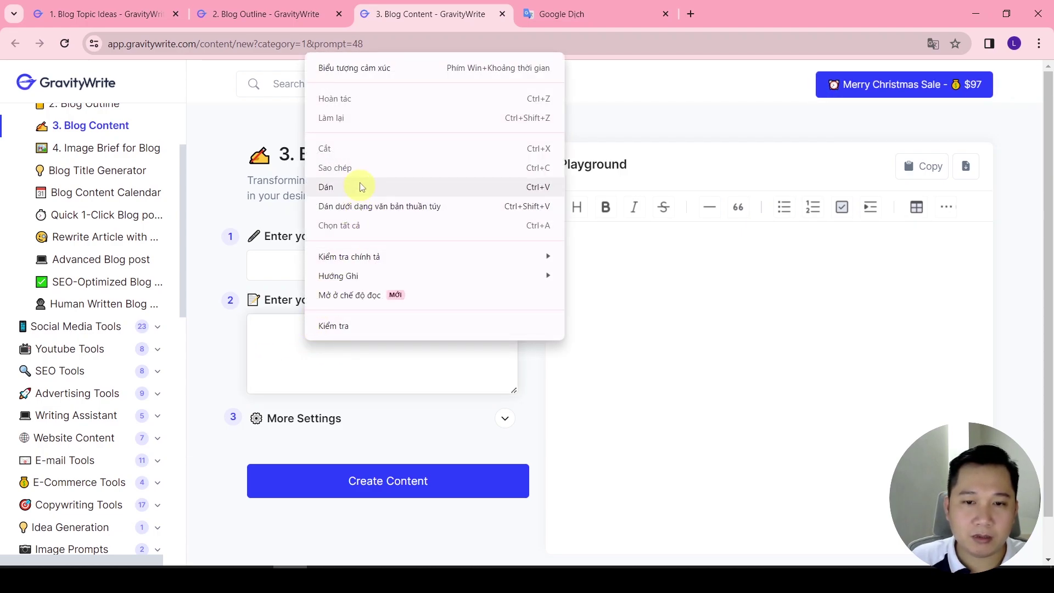
Copy the blog topic from the Blog Outline page into the blog topic field of "3. Blog Content".
key(ctrl+shift+Tab)
triple_click(282, 266)
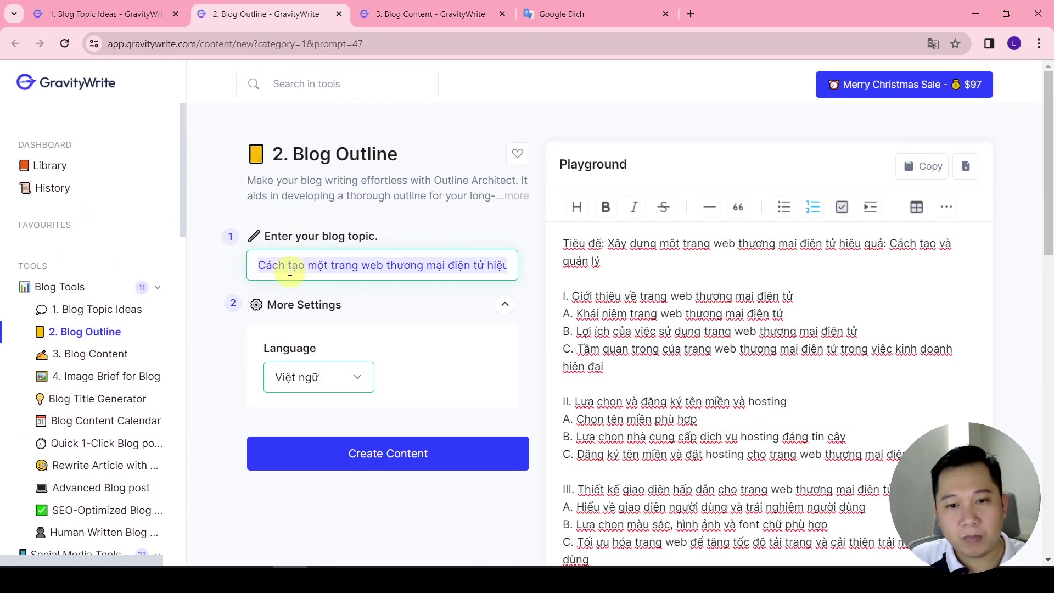
right_click(291, 274)
click(324, 336)
key(ctrl+Tab)
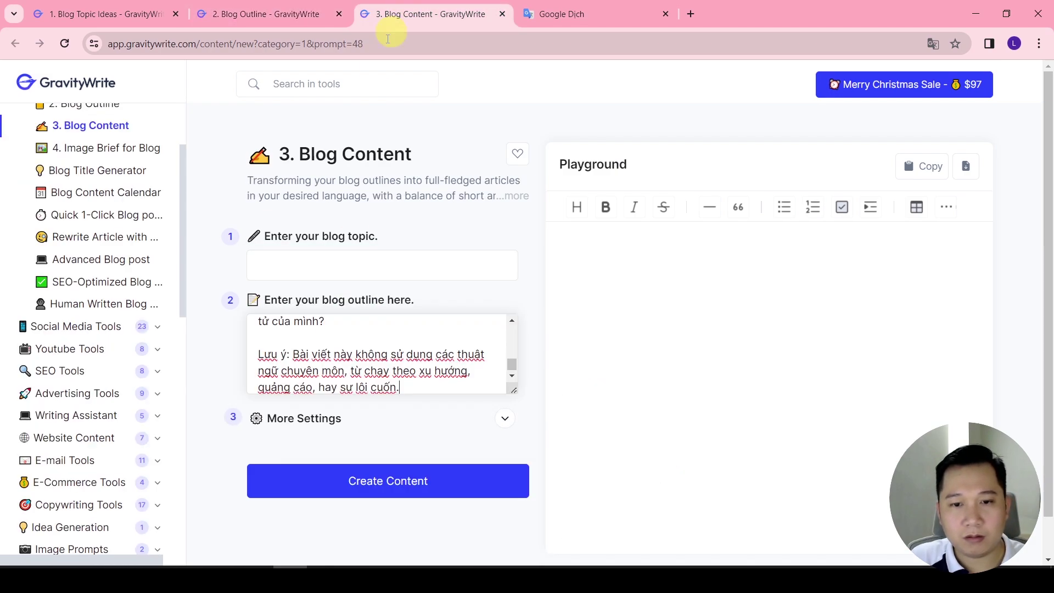
click(295, 259)
right_click(297, 262)
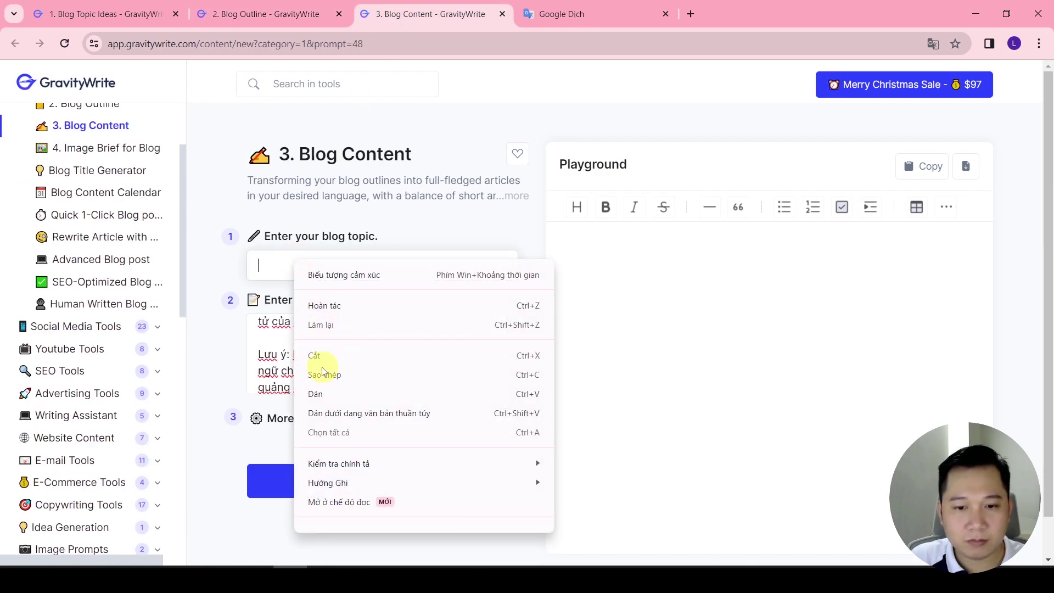
click(322, 394)
Expand the additional settings for the blog content and set the language to "Việt ngữ".
click(297, 419)
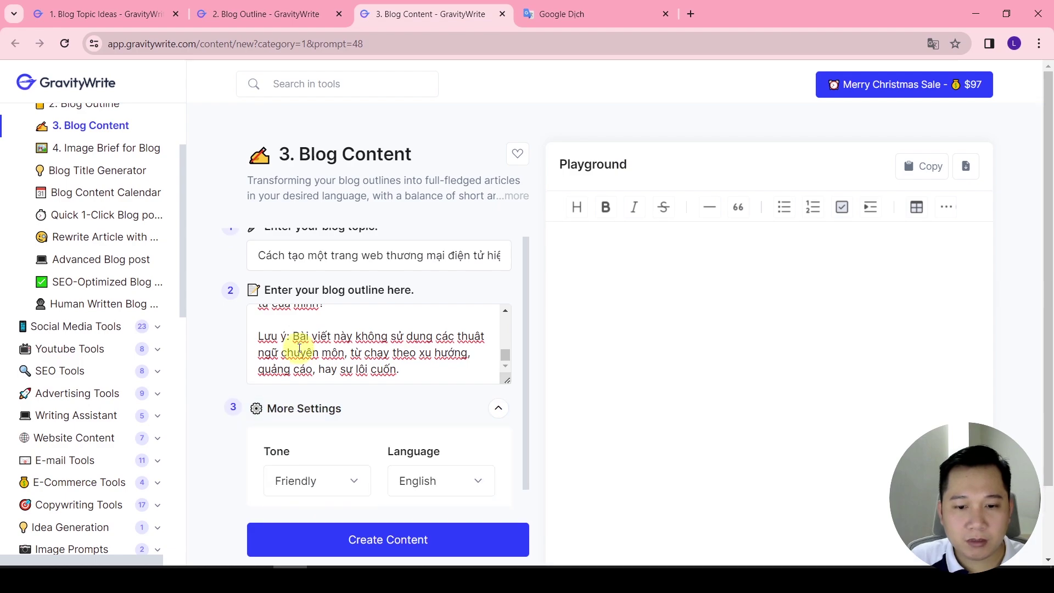
scroll(329, 370, down, 2)
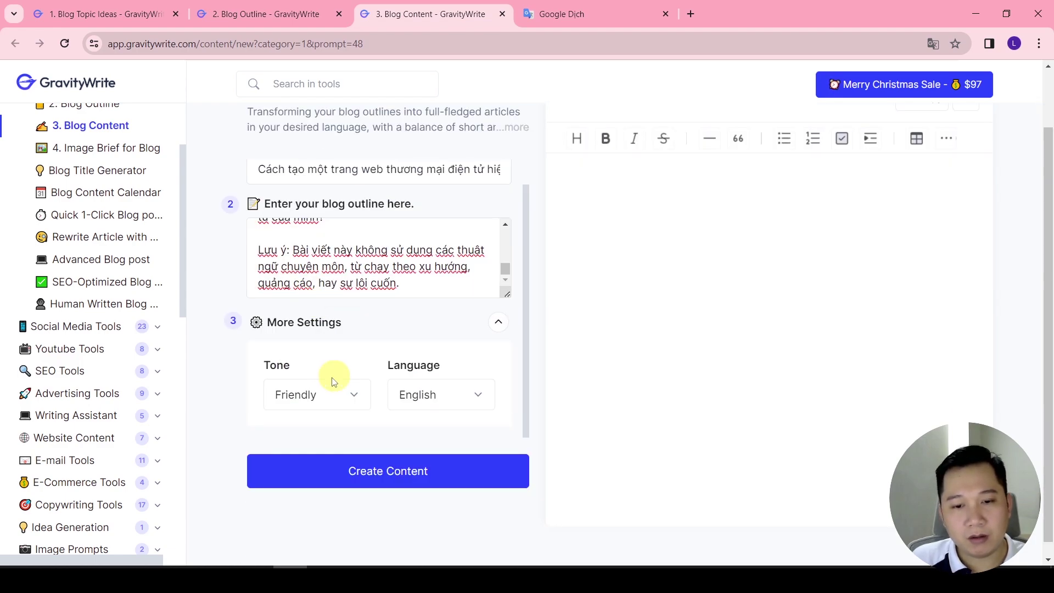
click(452, 397)
drag(510, 123, 515, 275)
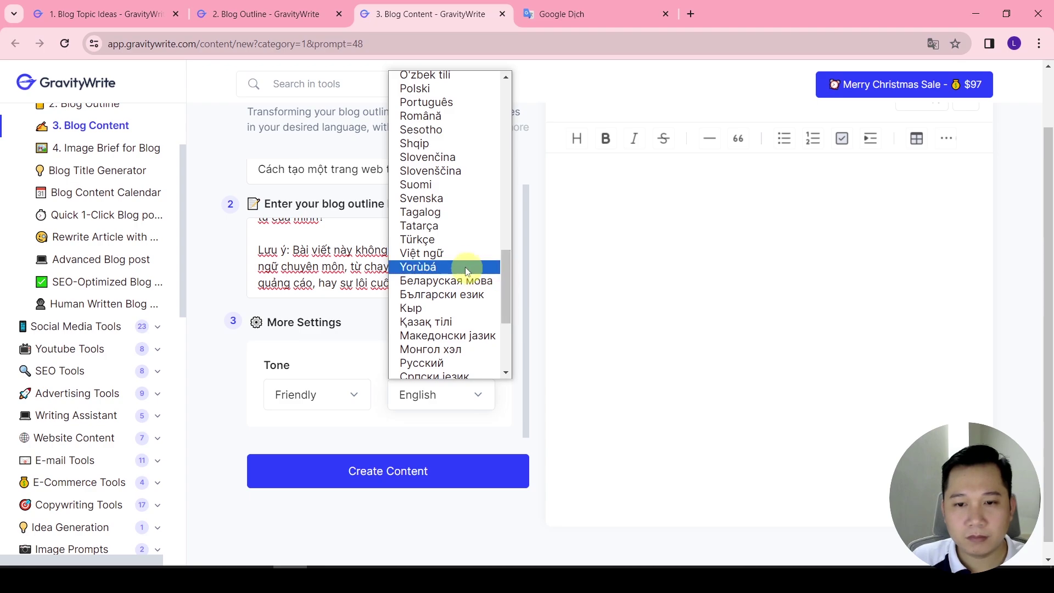
click(458, 253)
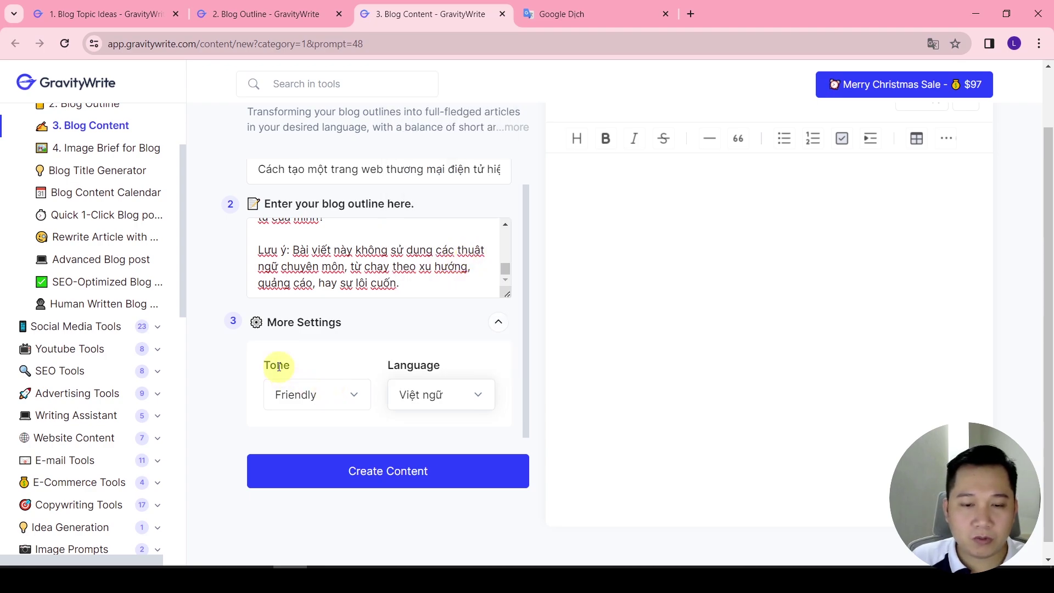
Translate the page into Vietnamese and set the blog content's tone to "Chuyên nghiệp" (Professional).
click(330, 394)
scroll(365, 262, down, 2)
scroll(367, 269, up, 2)
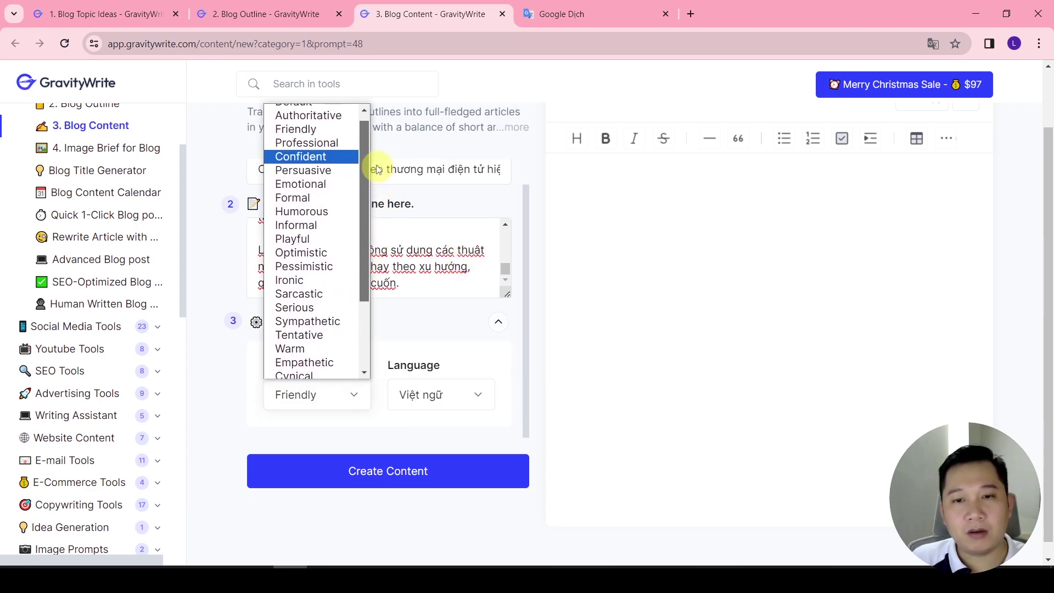
scroll(308, 329, down, 1)
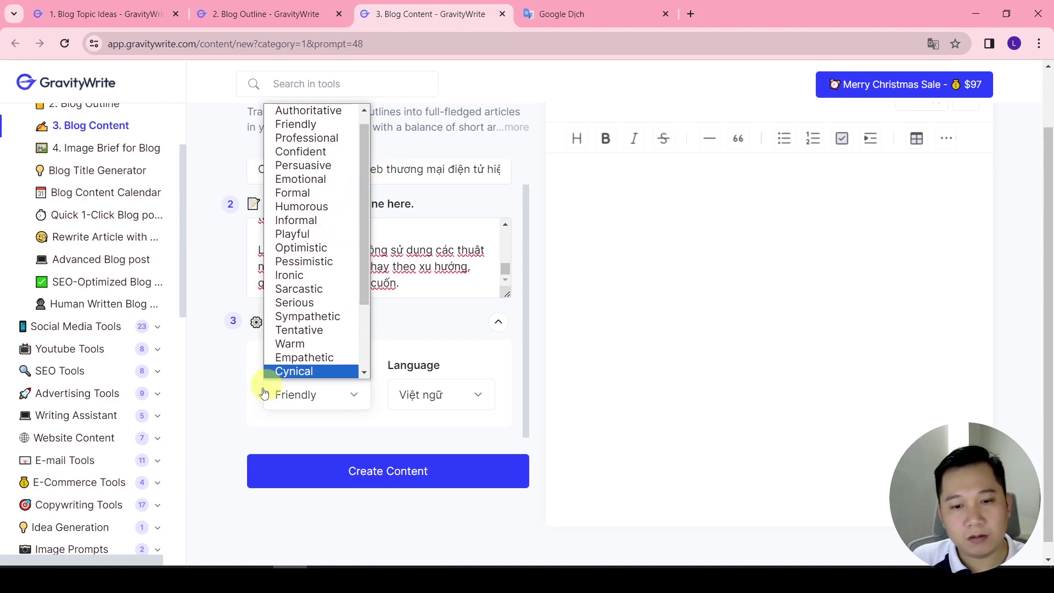
click(236, 408)
right_click(238, 410)
click(308, 325)
click(317, 394)
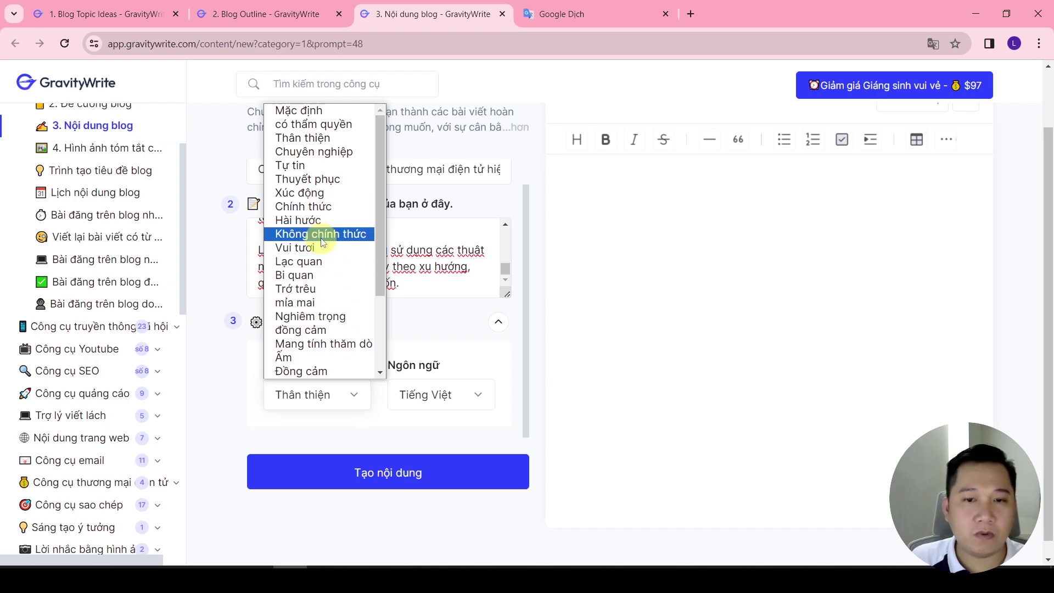
click(325, 152)
Switch the page translation back to English and generate the blog content.
right_click(339, 411)
click(362, 345)
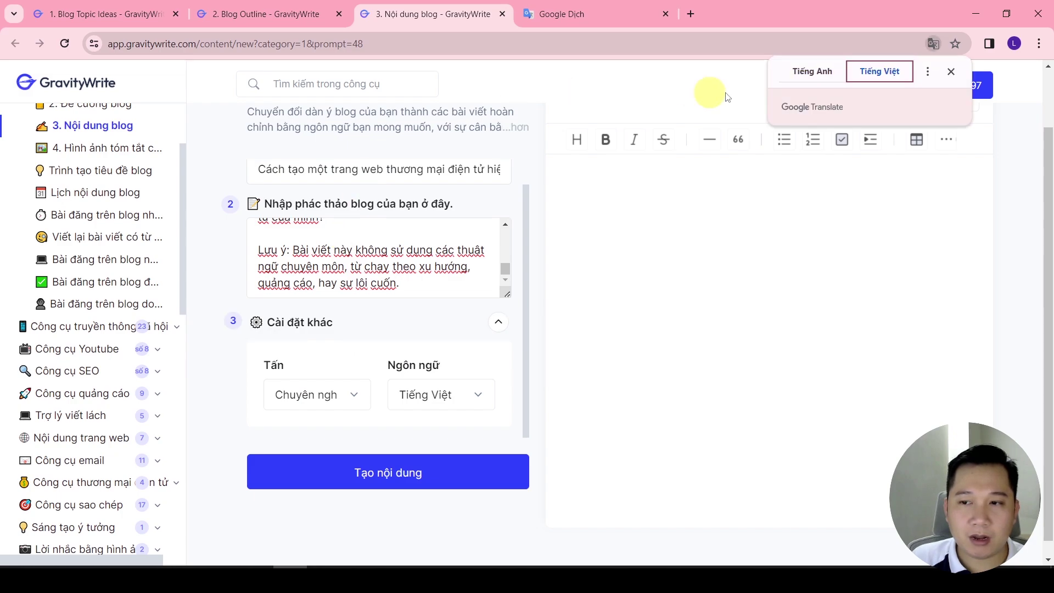
click(810, 77)
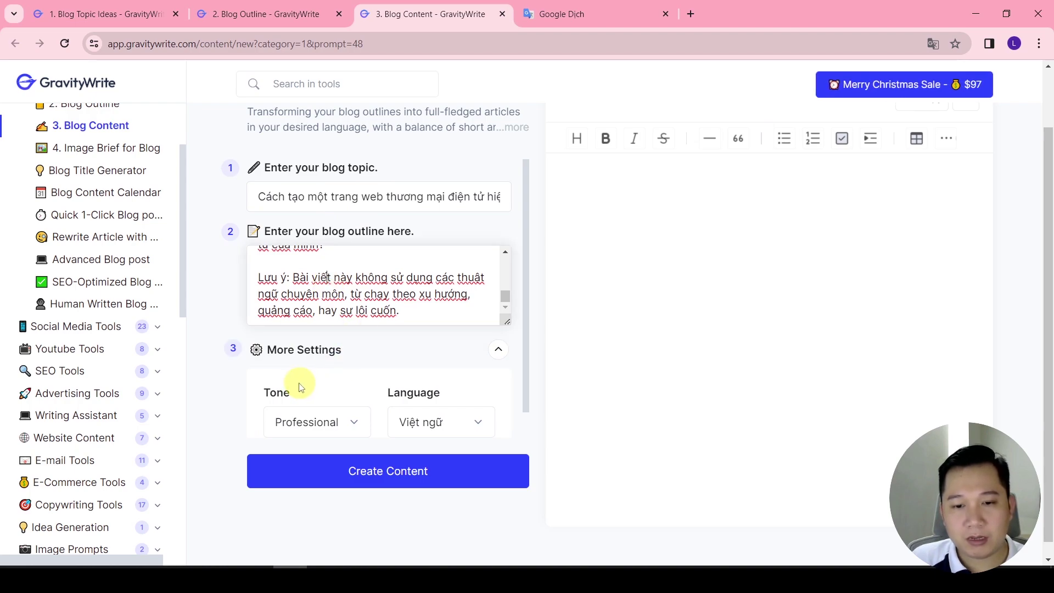
click(384, 478)
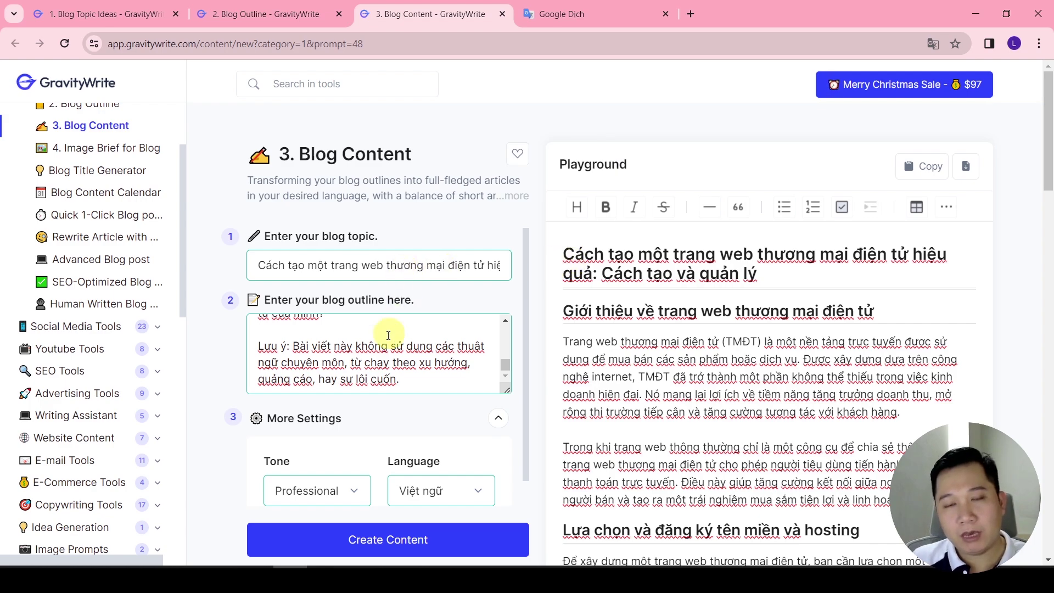
Skim the opening sections of the generated article.
scroll(1042, 245, down, 6)
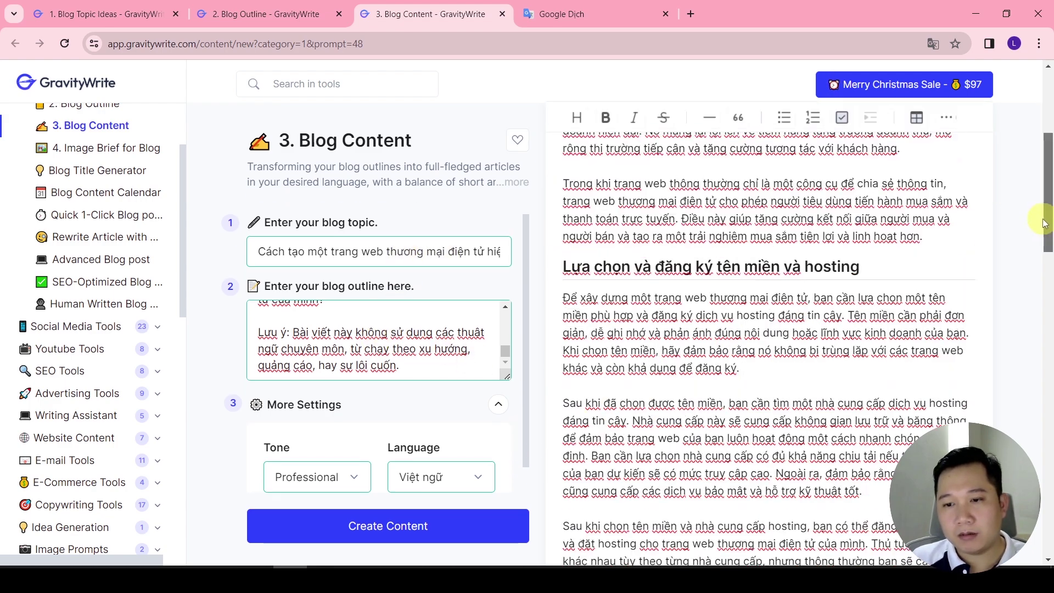
scroll(666, 308, up, 7)
click(655, 311)
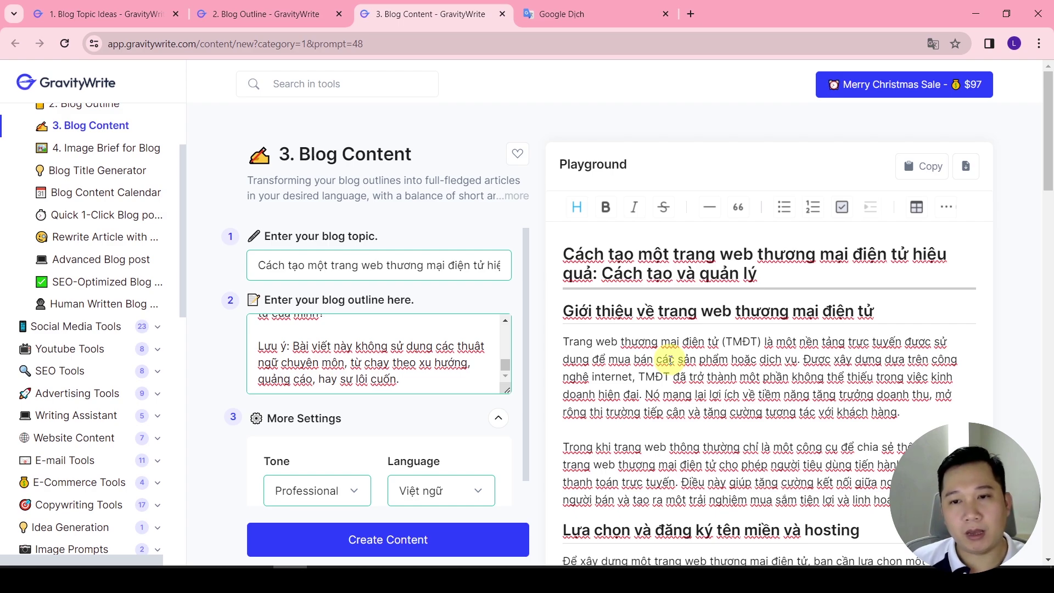
Search Google in a new tab for "tra nội dung trùng lặp Small" and open the SmallSEOTools plagiarism checker.
click(691, 14)
drag(680, 16, 522, 19)
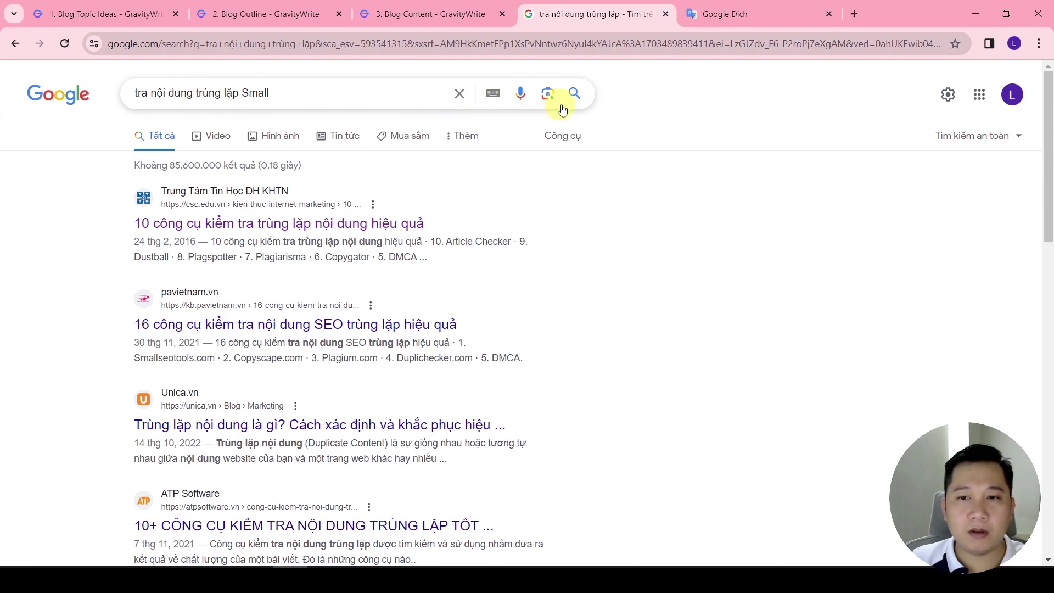
click(574, 93)
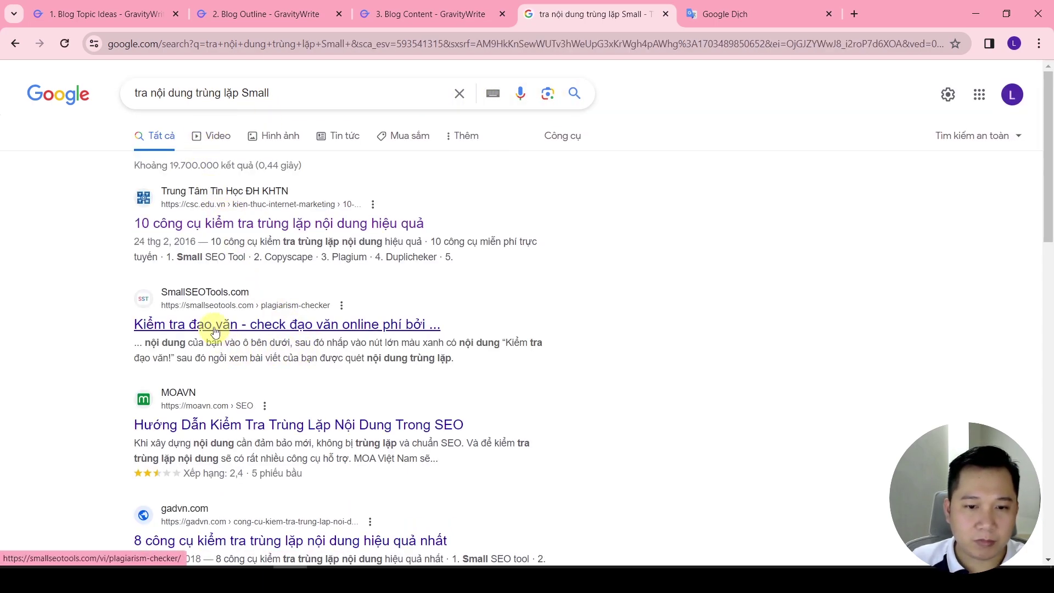
Copy the first paragraph under "Lựa chọn và đăng ký tên miền và hosting" from the generated article into the plagiarism checker's text area.
click(423, 5)
scroll(663, 348, down, 5)
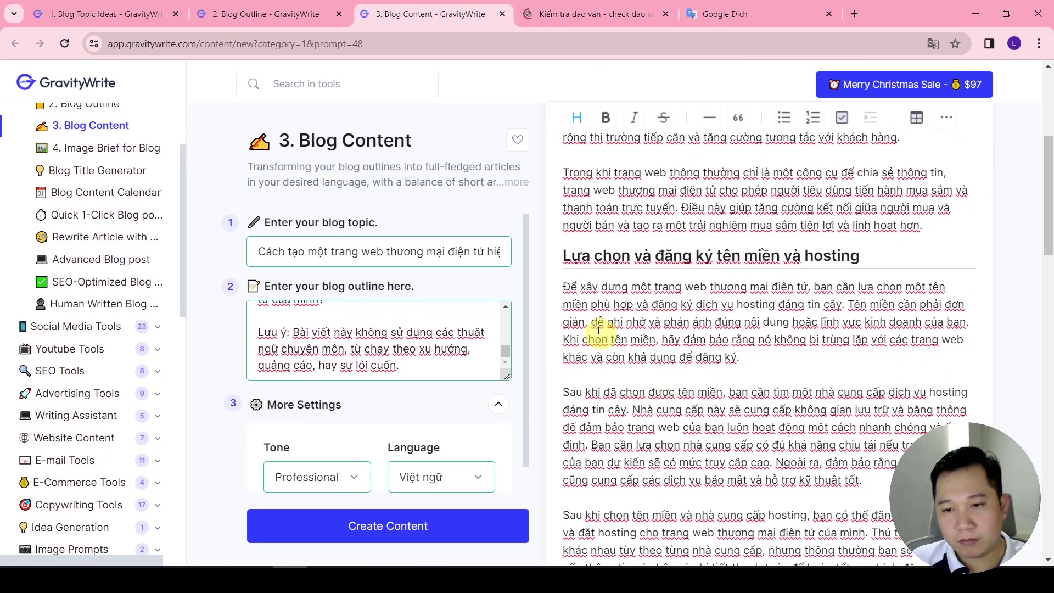
drag(565, 289, 739, 358)
key(ctrl+c)
key(ctrl+Tab)
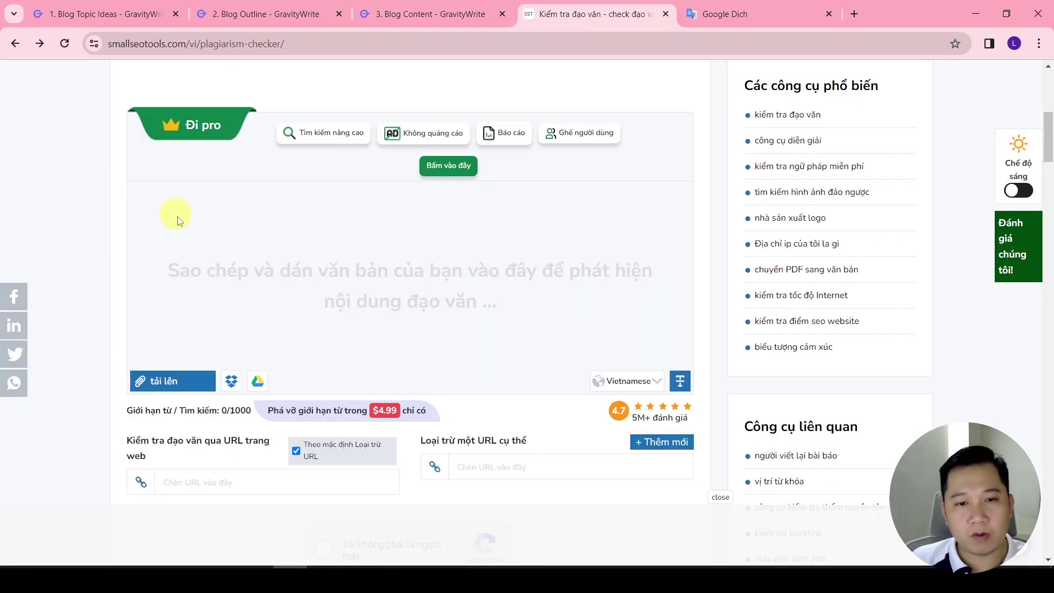
right_click(177, 221)
click(204, 336)
Run the plagiarism check on the pasted paragraph.
scroll(468, 295, down, 2)
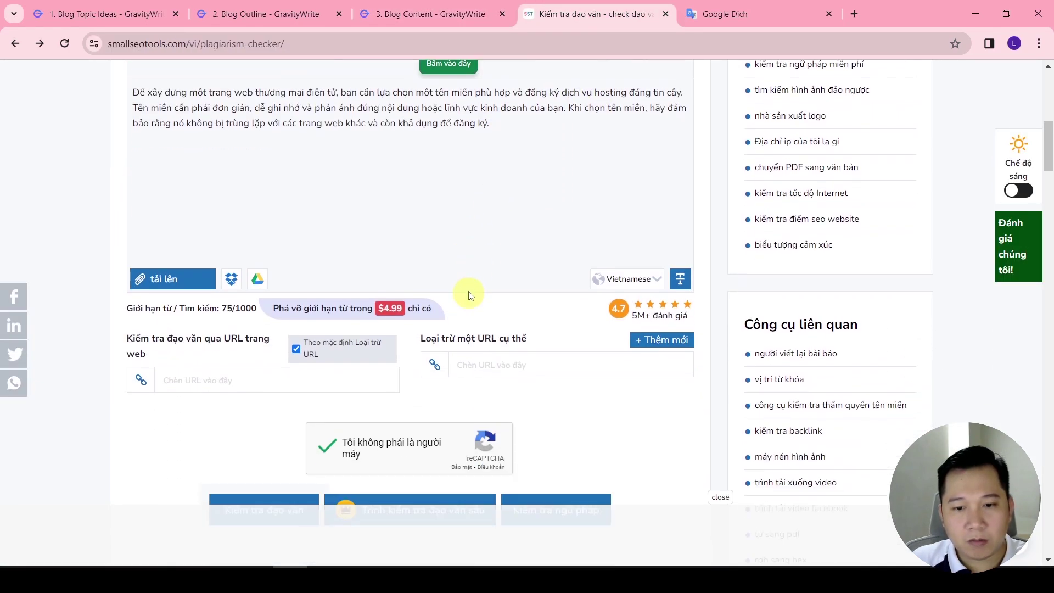
scroll(468, 294, down, 1)
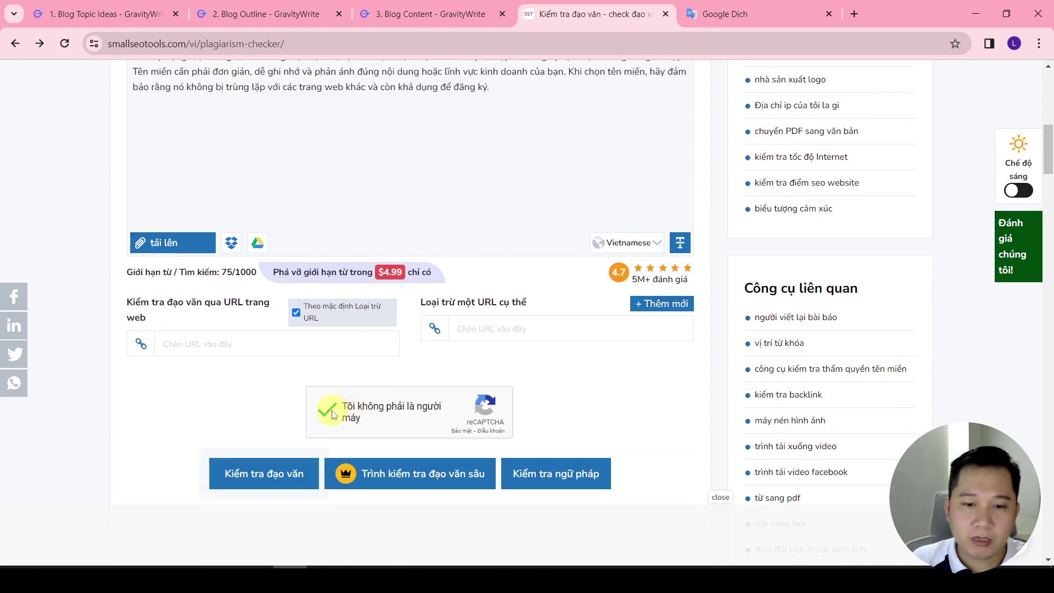
click(266, 473)
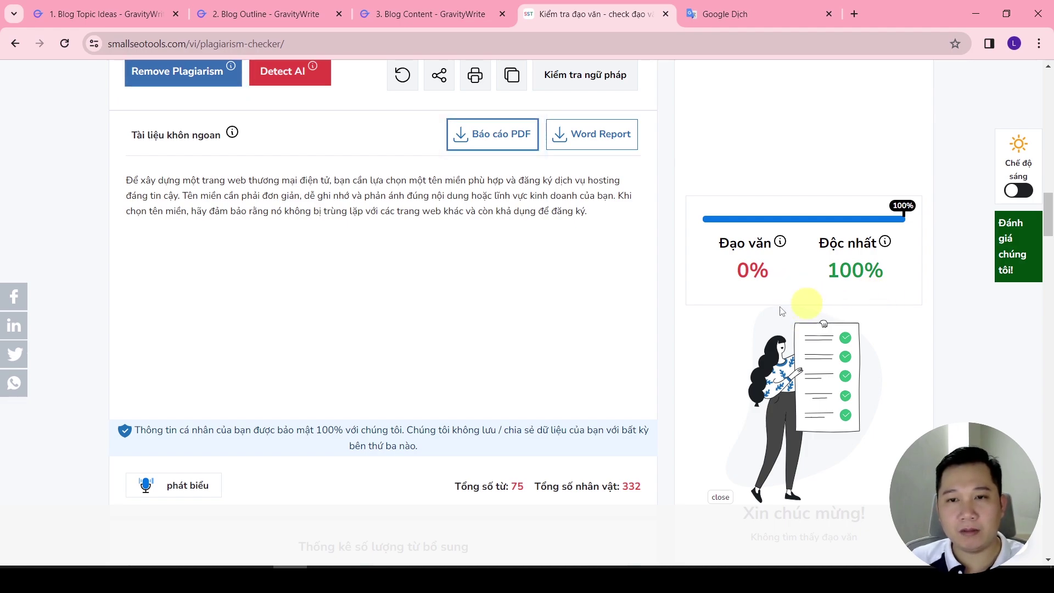
Return to the "3. Blog Content" page in GravityWrite and open the "Advanced Blog post" tool in a new tab.
key(ctrl+shift+Tab)
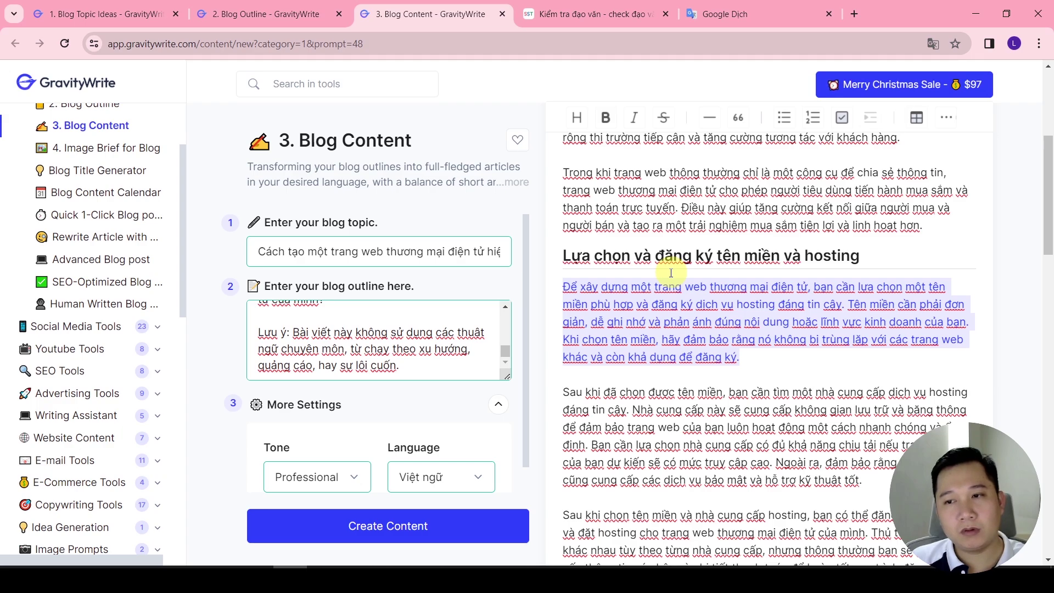
scroll(671, 271, up, 5)
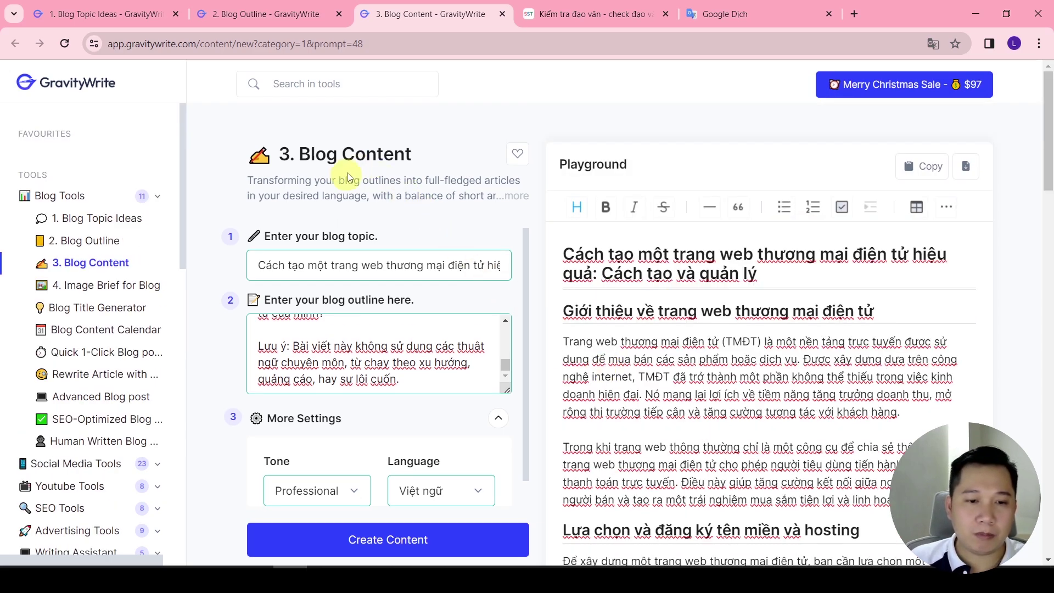
right_click(121, 402)
click(181, 200)
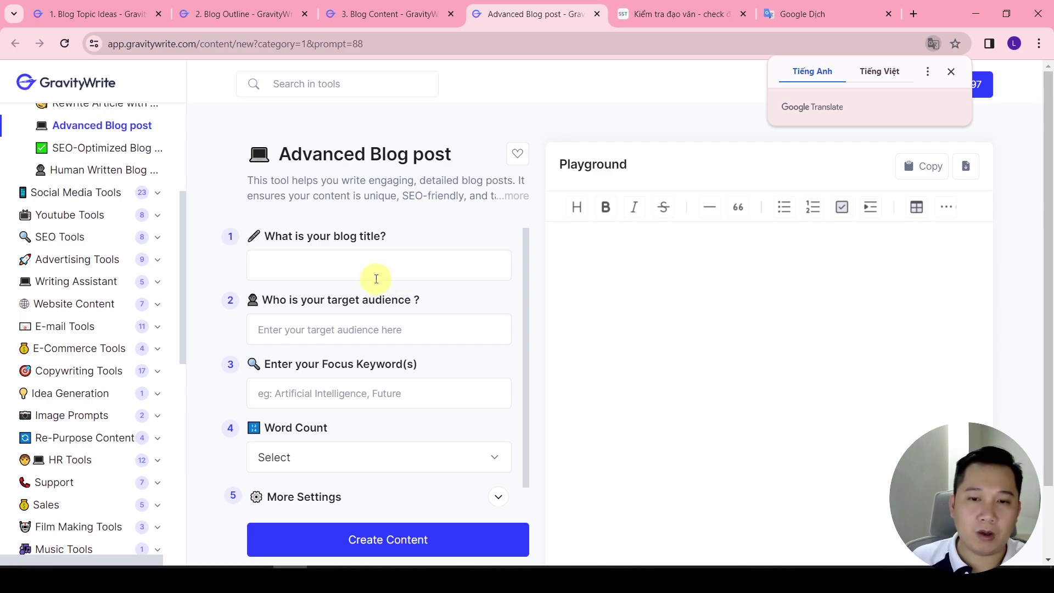
Examine the Advanced Blog post form's audience, keyword and word count fields, and expand the additional settings to view the tone options.
click(311, 323)
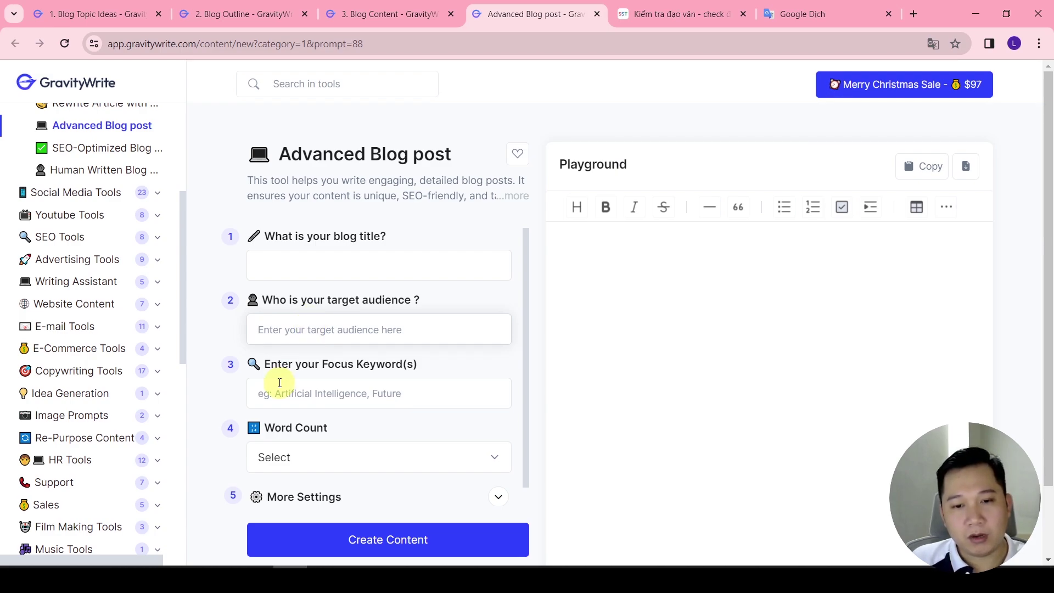
click(313, 391)
scroll(313, 395, down, 1)
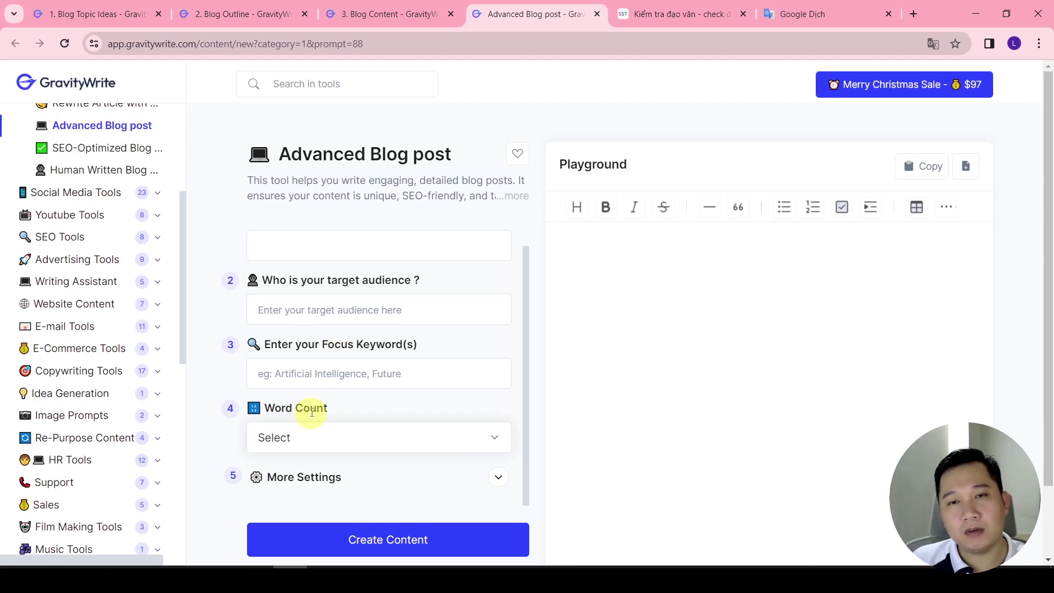
scroll(378, 416, down, 3)
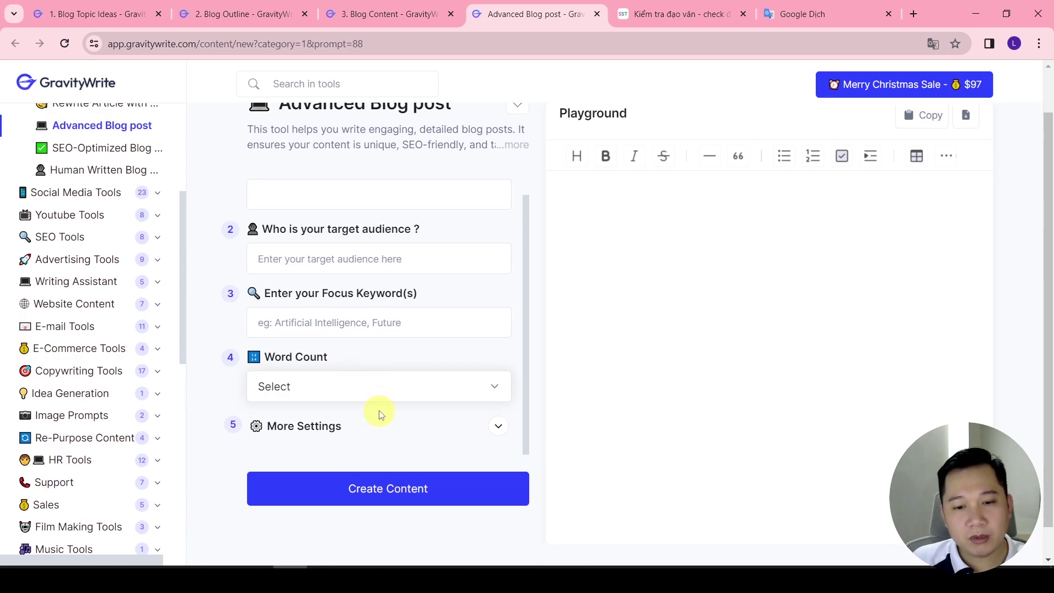
click(332, 391)
scroll(332, 388, down, 3)
click(335, 379)
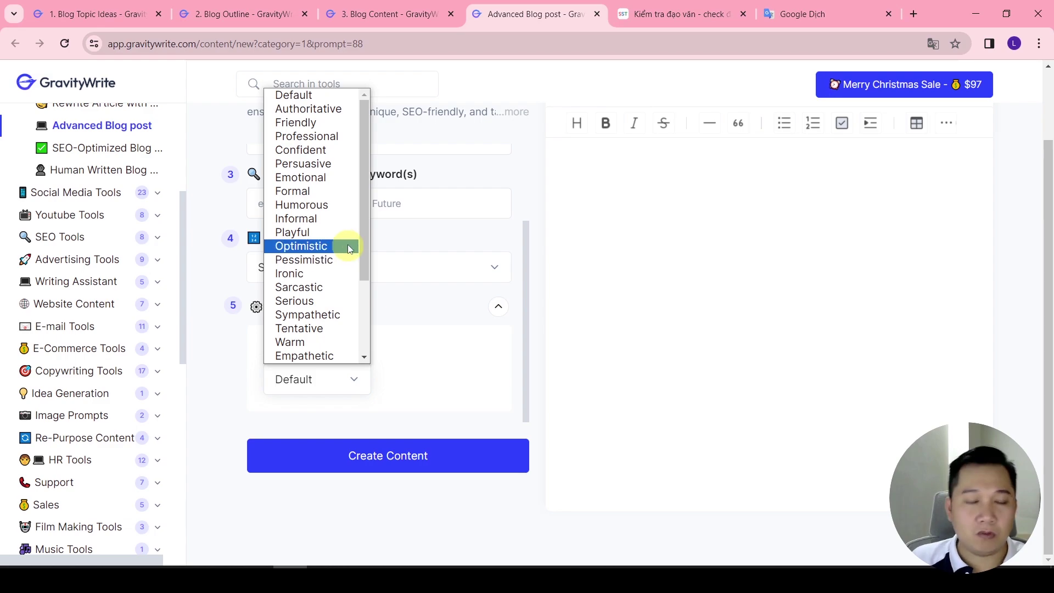
click(349, 246)
scroll(414, 316, up, 5)
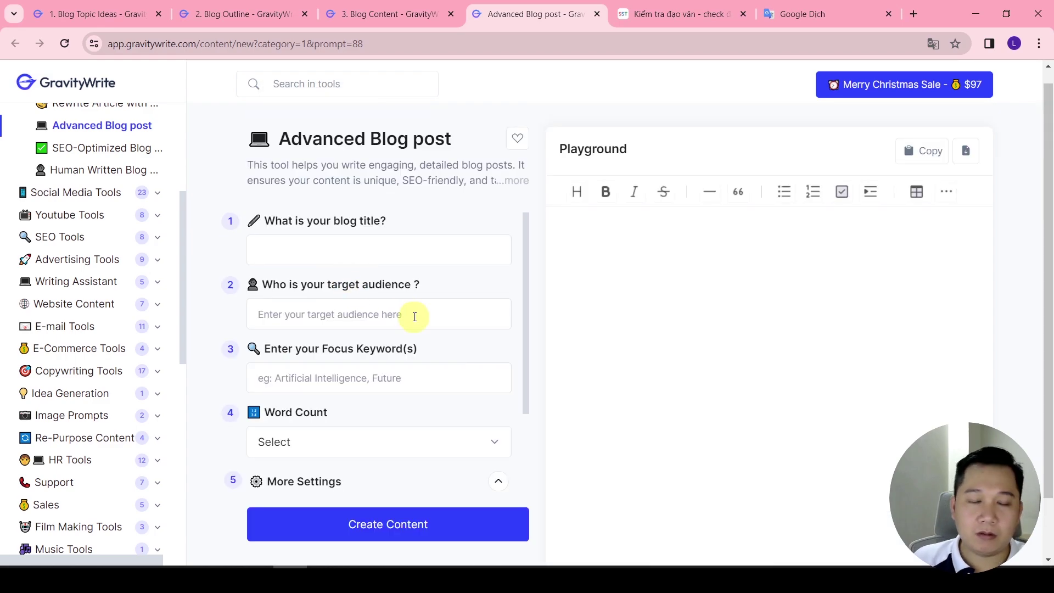
Copy the blog topic from the "3. Blog Content" page into the blog title field of "Advanced Blog post".
click(351, 252)
click(387, 14)
right_click(370, 269)
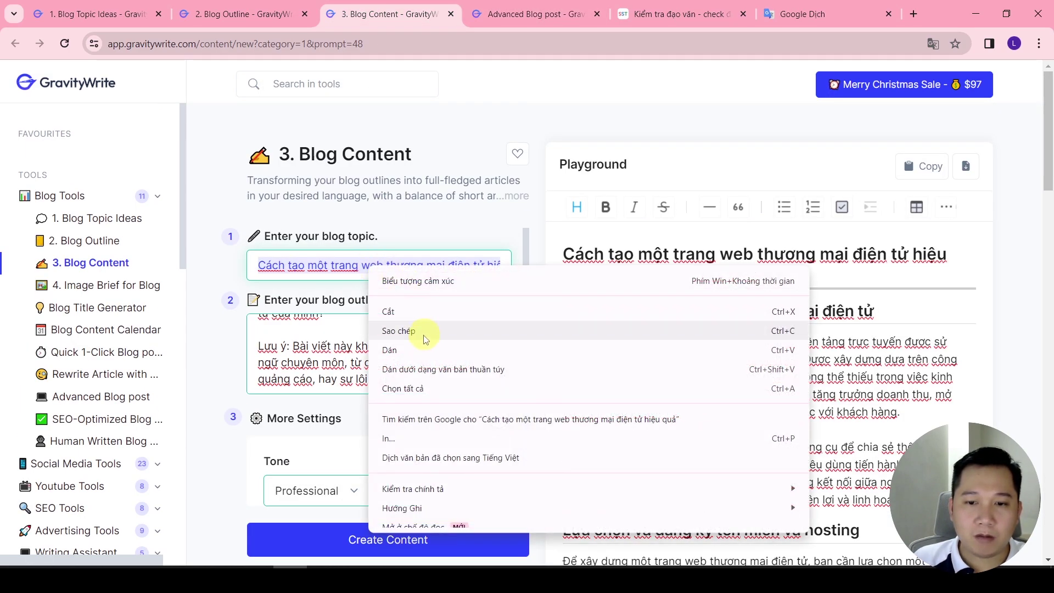
click(399, 330)
click(535, 13)
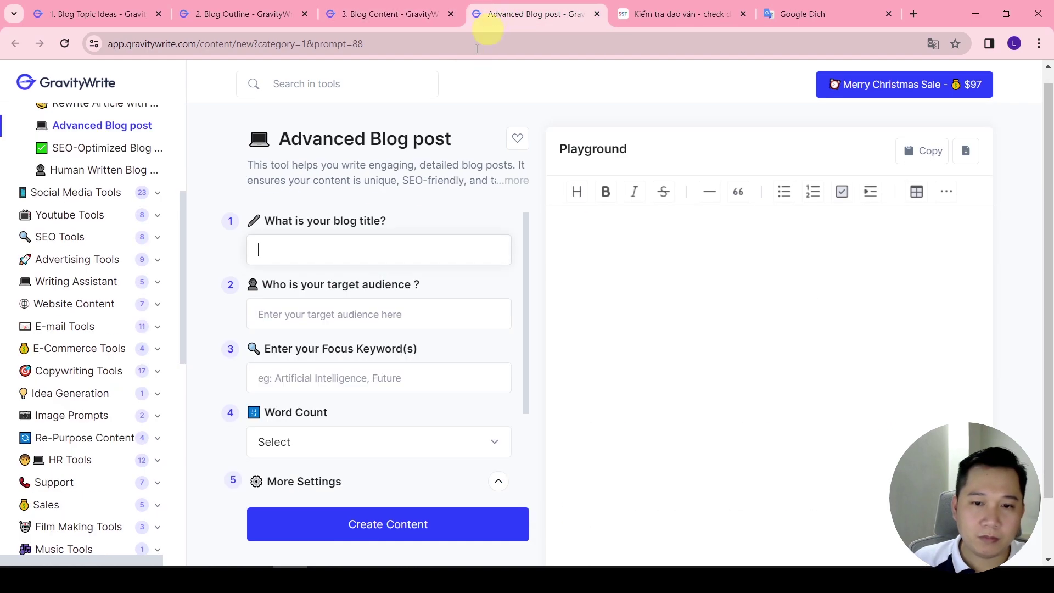
right_click(344, 244)
click(378, 377)
Set the target audience to "khách hàng, người dùng website" and the focus keywords to "thiết kế website bán hàng, thiết kế website".
click(297, 314)
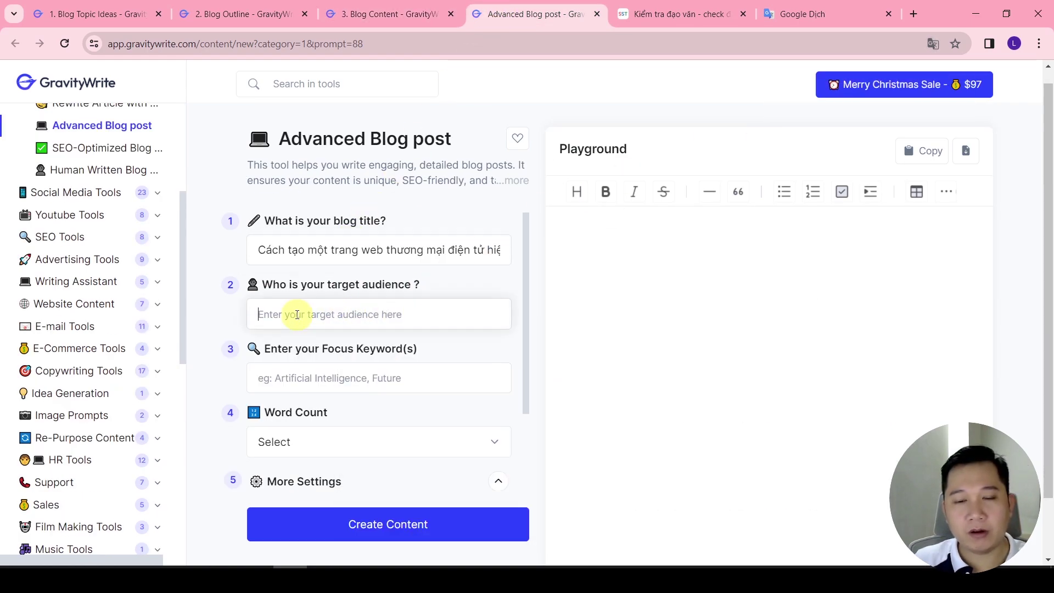
text(khách hàng, người dùng website)
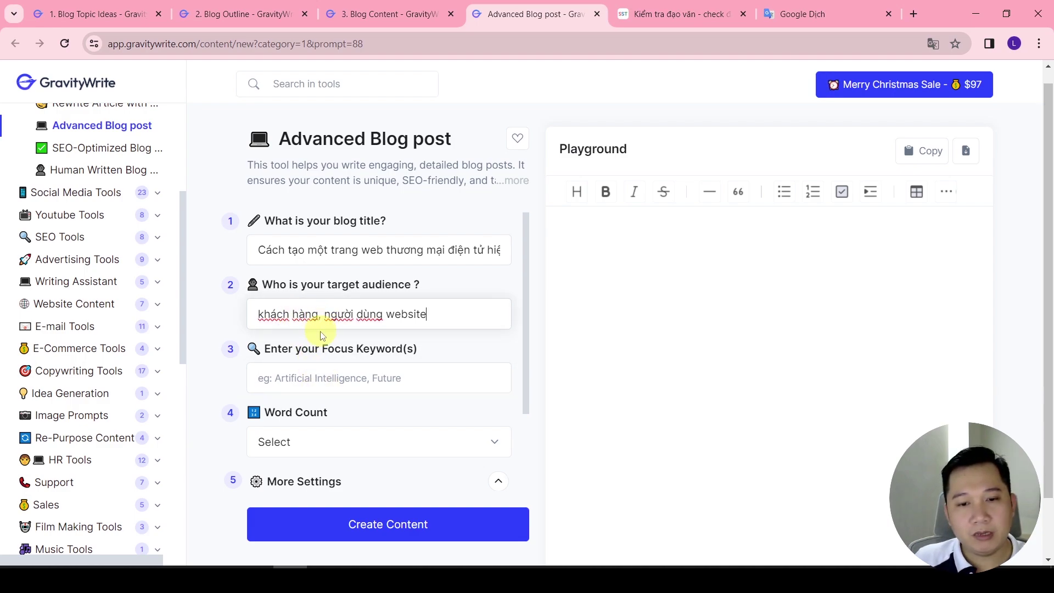
click(290, 373)
scroll(394, 369, down, 1)
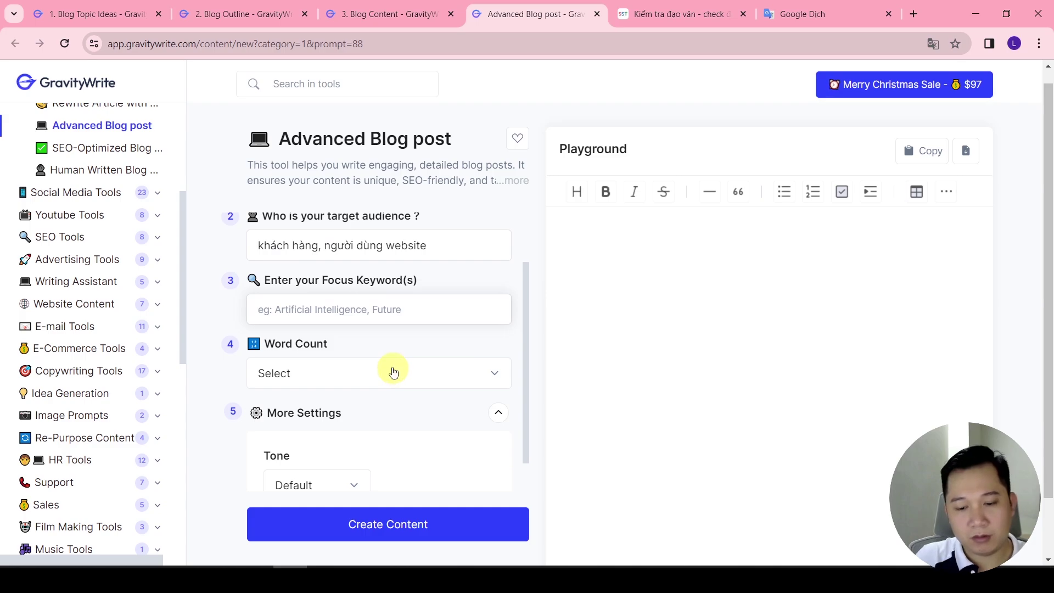
text(thiết)
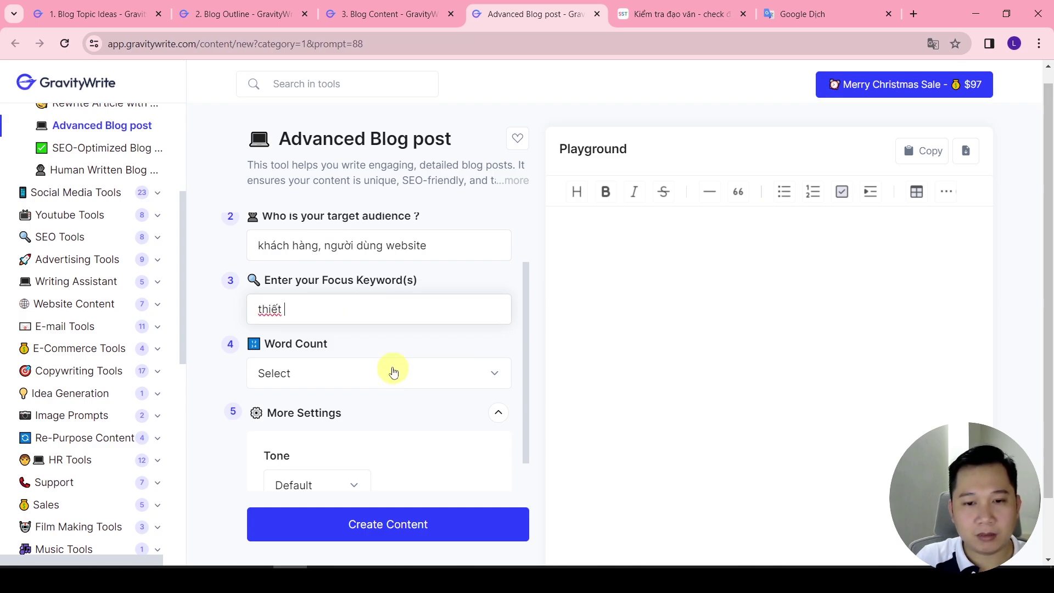
text( kế website bán hàng, )
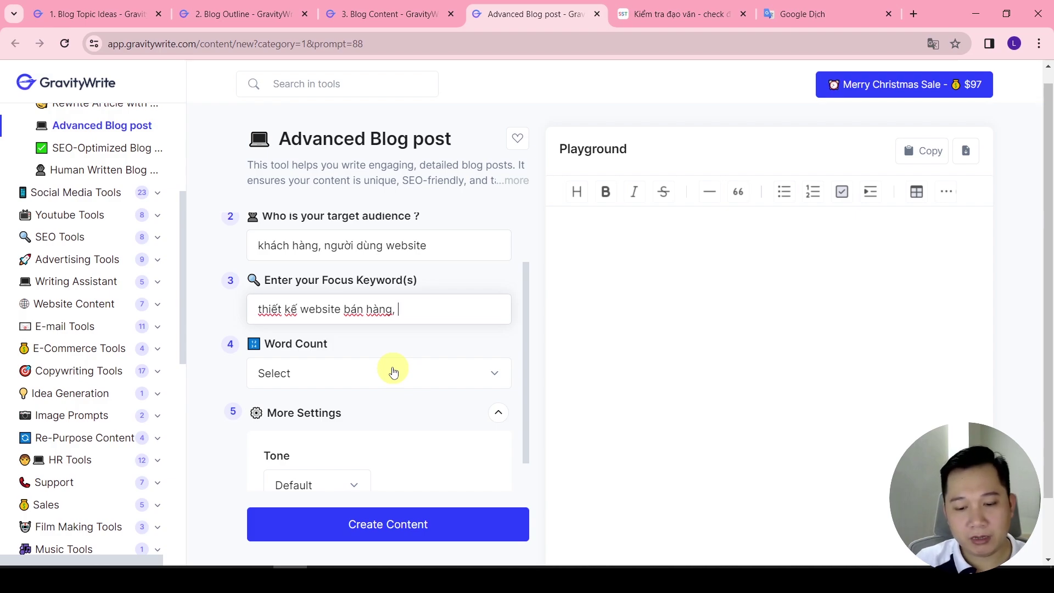
text(thiết kế website)
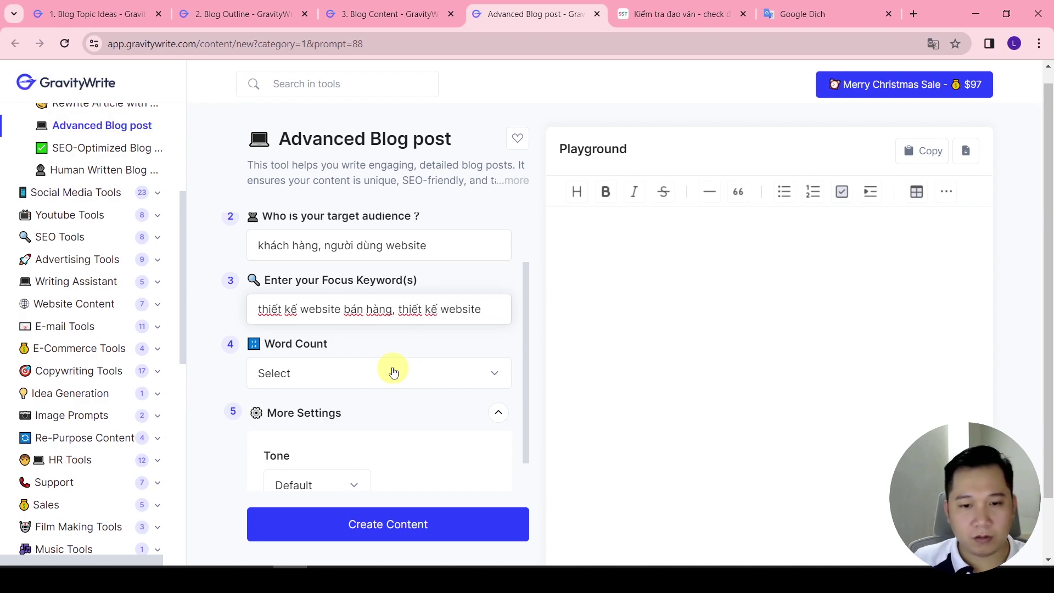
Set the word count to "500 to 1000" and the tone to "Friendly".
click(305, 378)
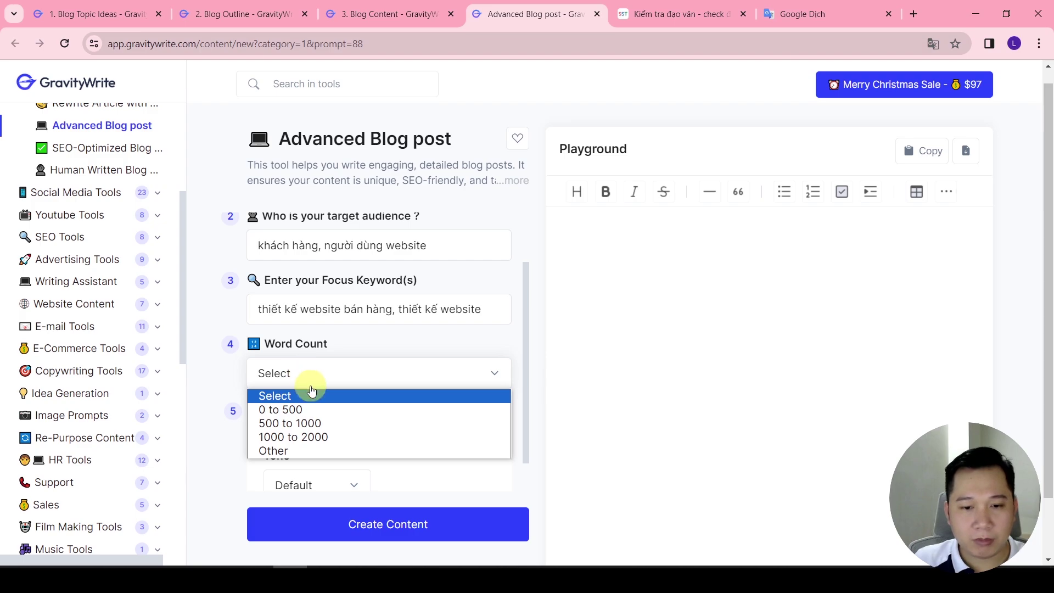
click(308, 422)
scroll(333, 400, down, 2)
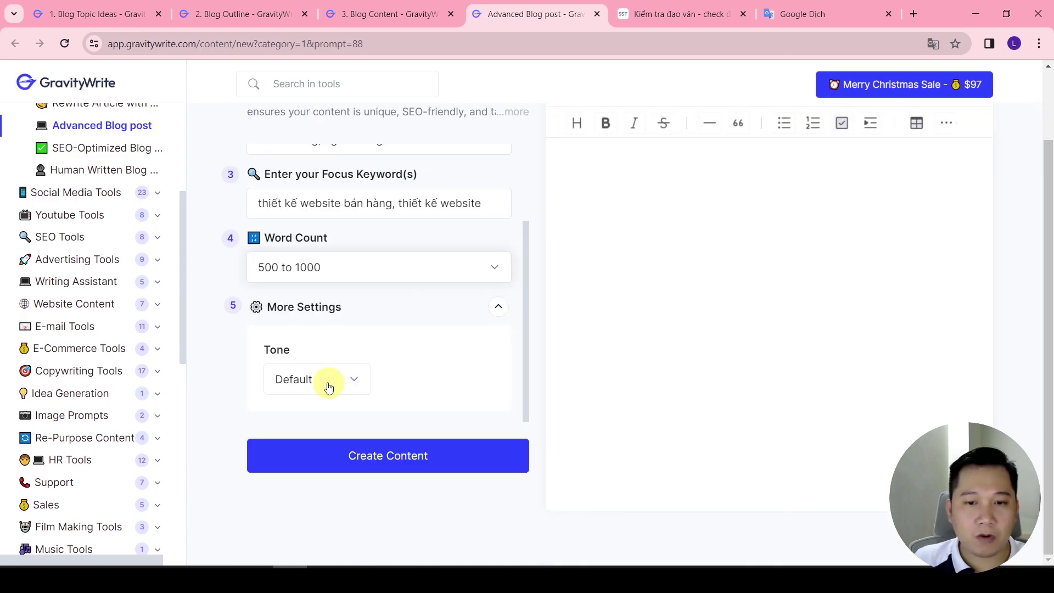
click(329, 379)
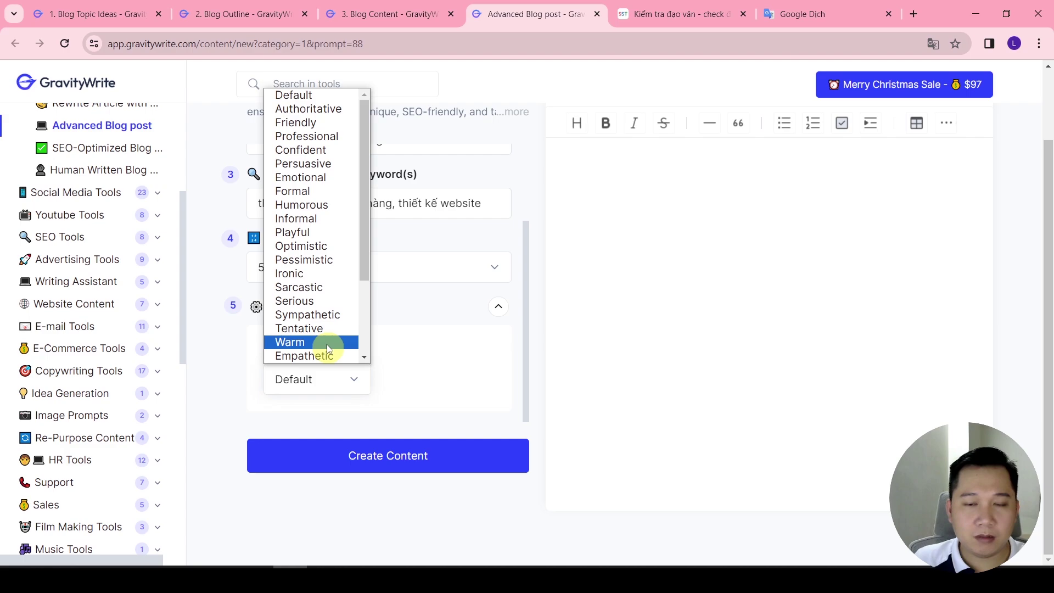
click(306, 123)
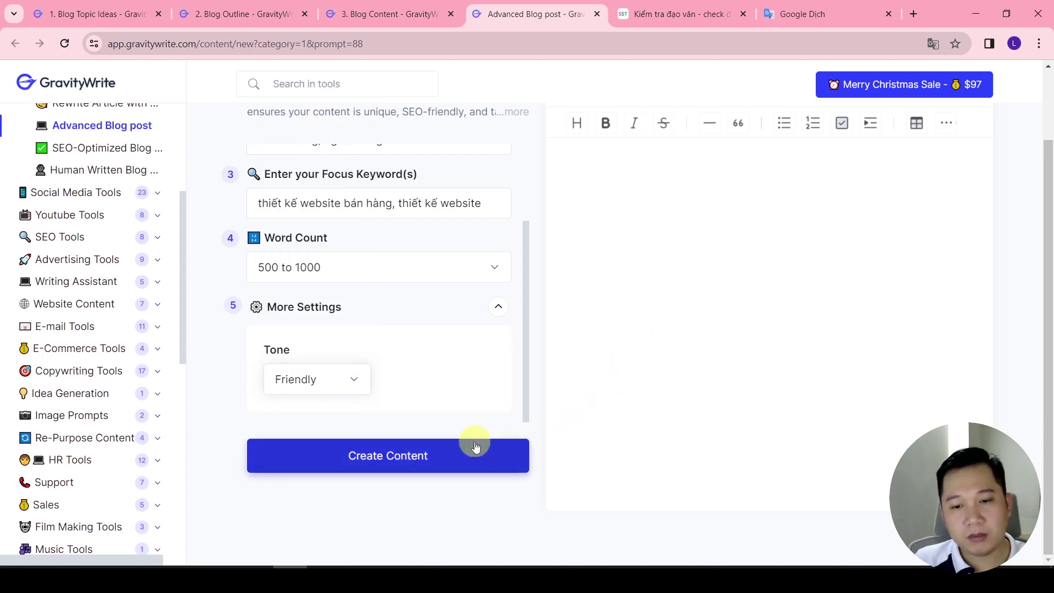
Check the completed Advanced Blog post form, generate the article from it and read its opening sections.
click(457, 464)
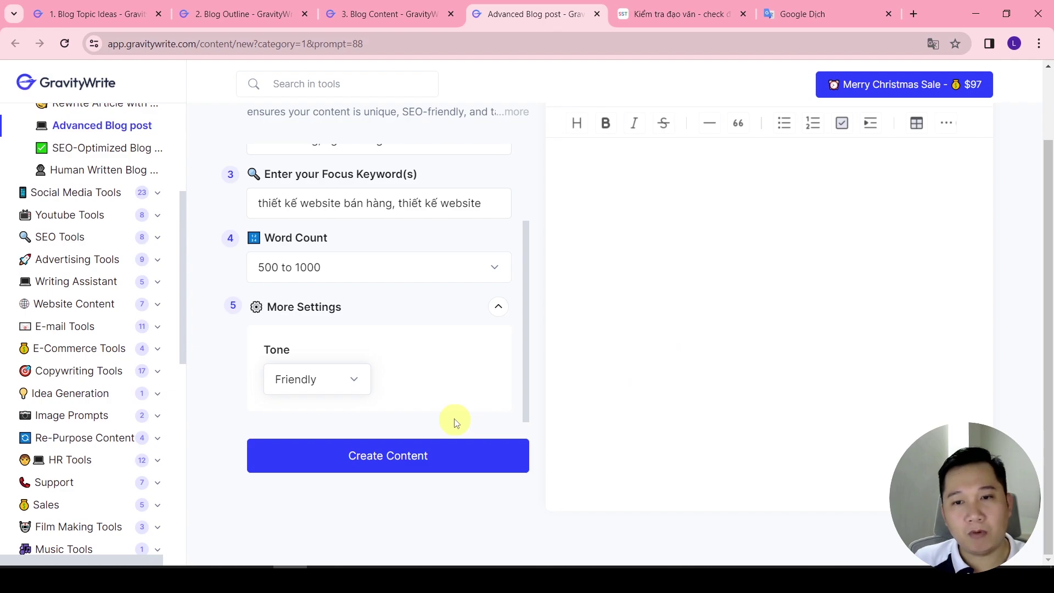
scroll(478, 356, up, 2)
scroll(363, 379, up, 2)
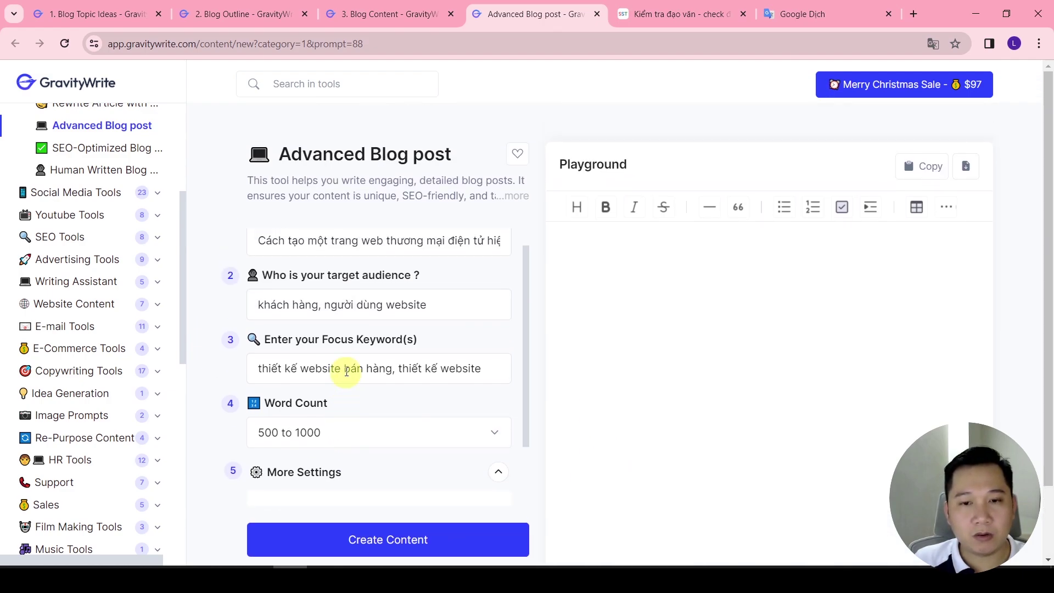
scroll(405, 363, down, 3)
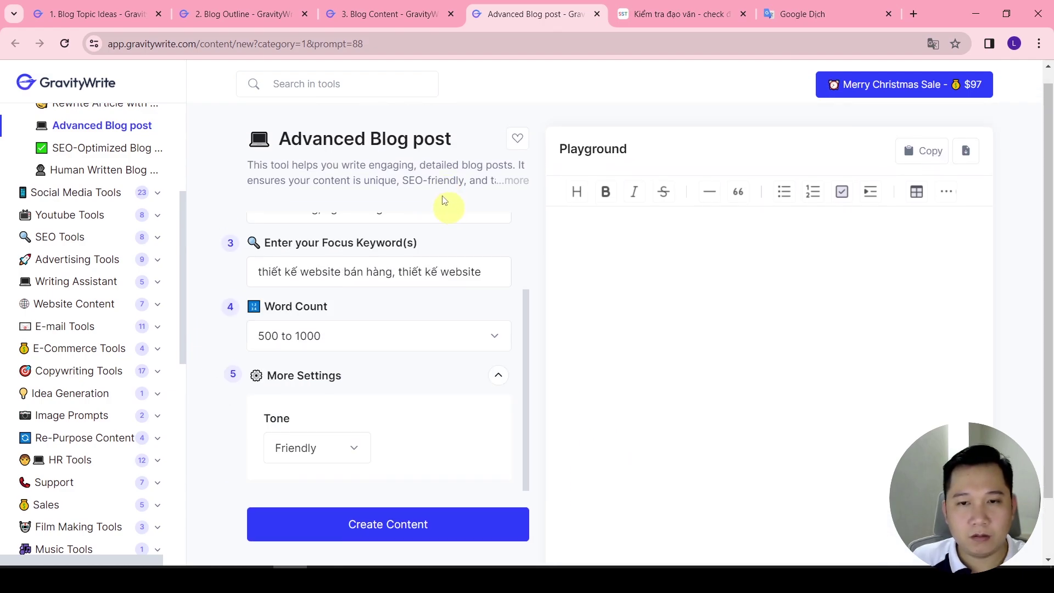
click(450, 15)
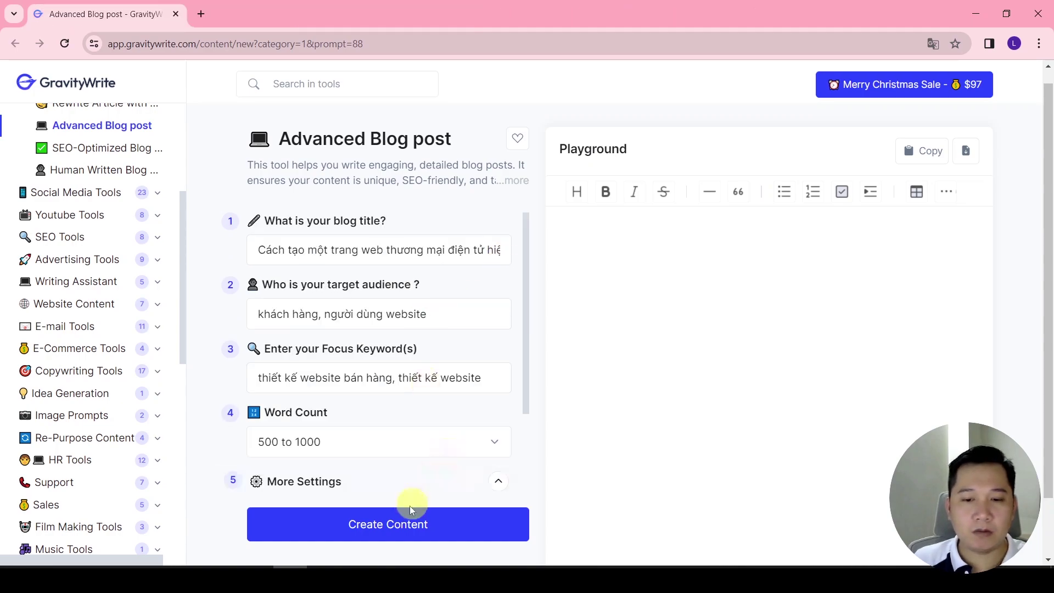
click(410, 508)
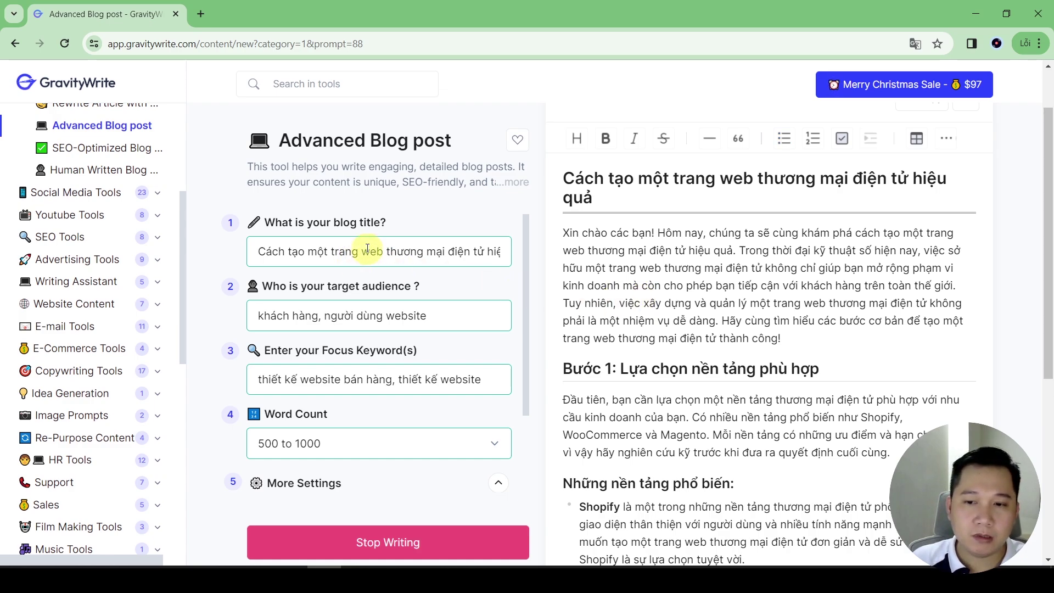
scroll(742, 262, down, 2)
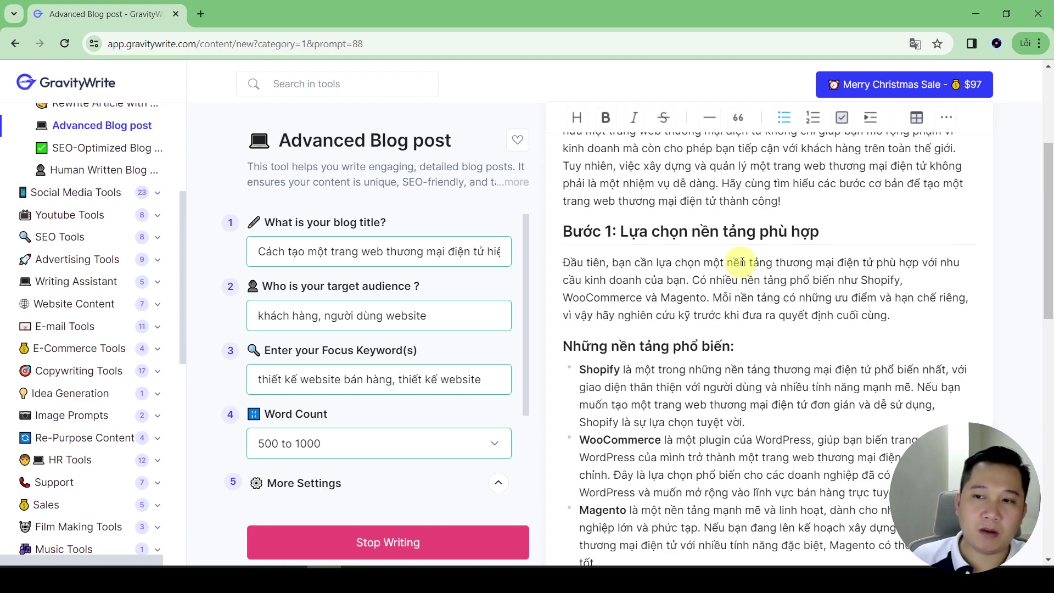
Open the account's Subscription page in a new tab and switch to it.
scroll(60, 289, down, 10)
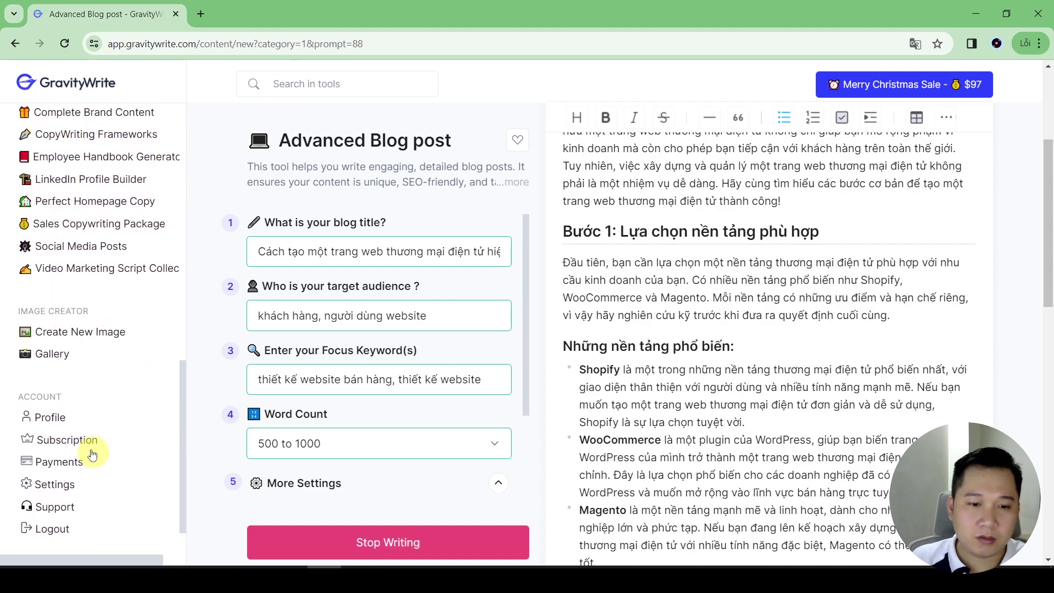
right_click(79, 448)
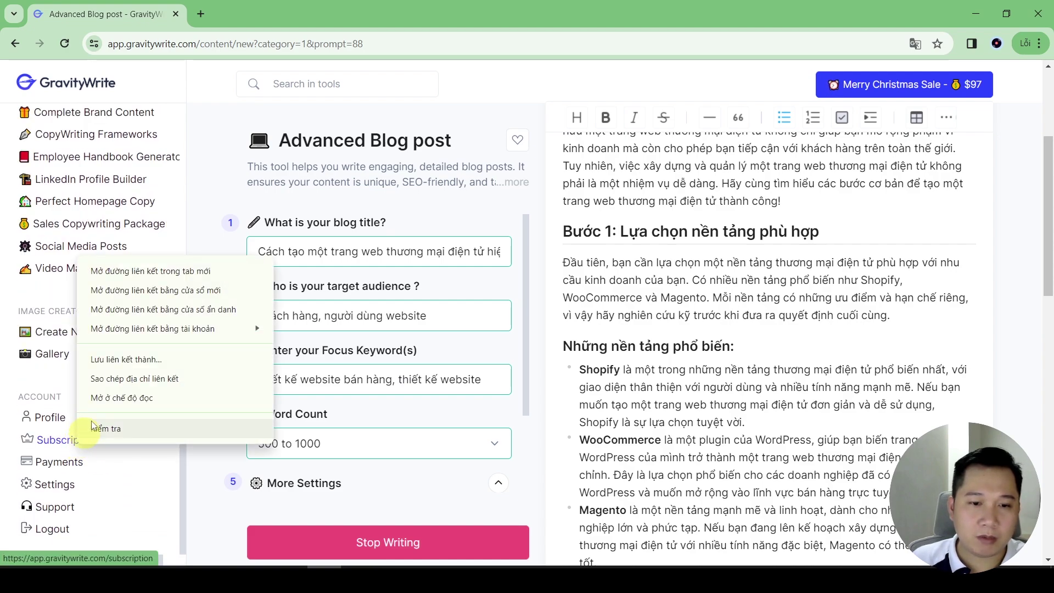
click(168, 271)
key(ctrl+Tab)
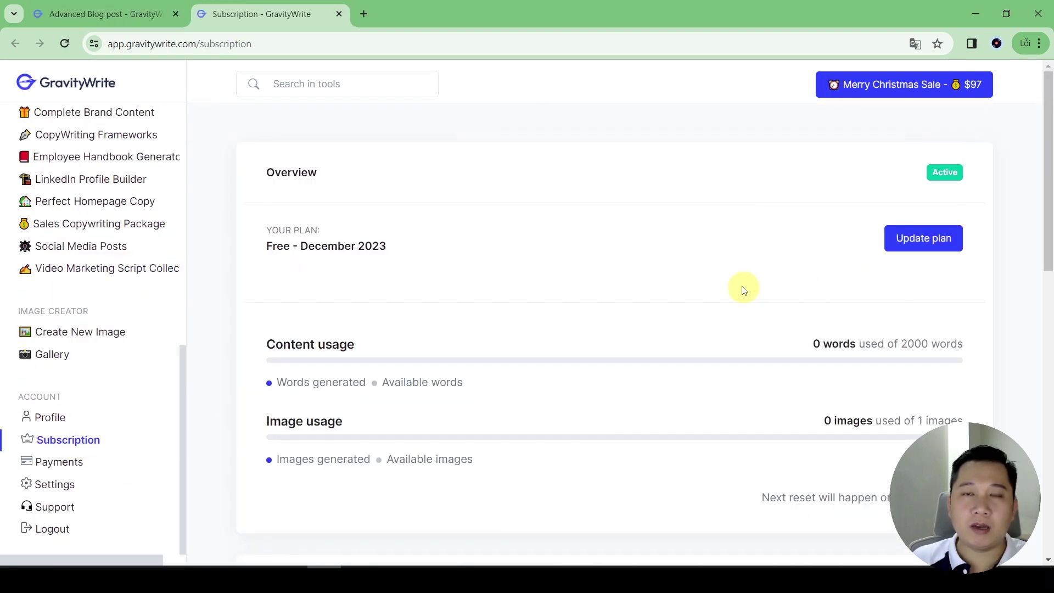
Bring up the upgrade plans, compare the Starter, Pro and Enterprise offers, and switch the pricing to yearly.
click(916, 245)
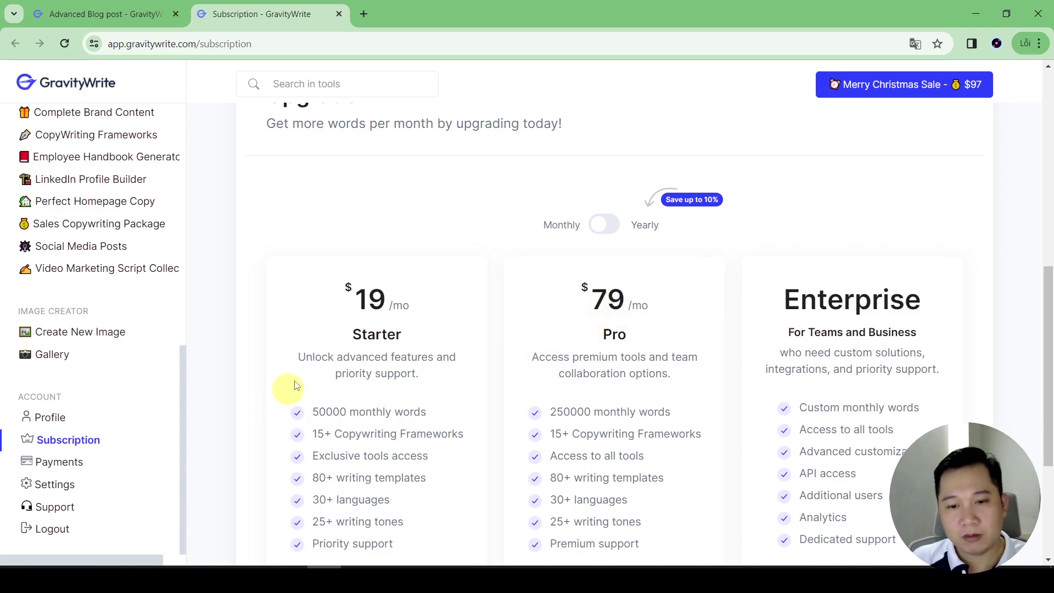
scroll(308, 352, down, 1)
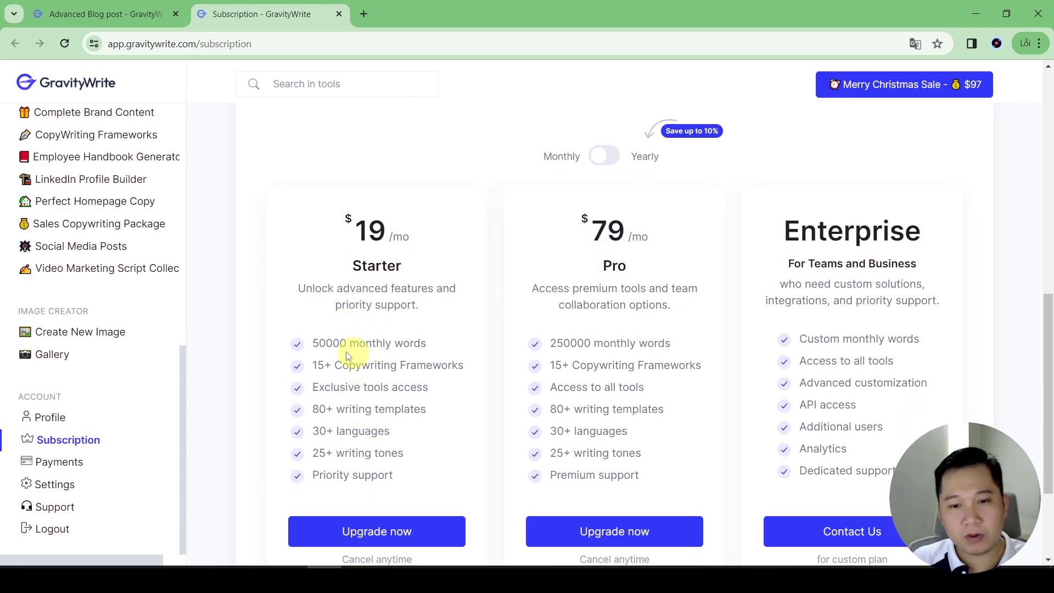
scroll(604, 341, up, 1)
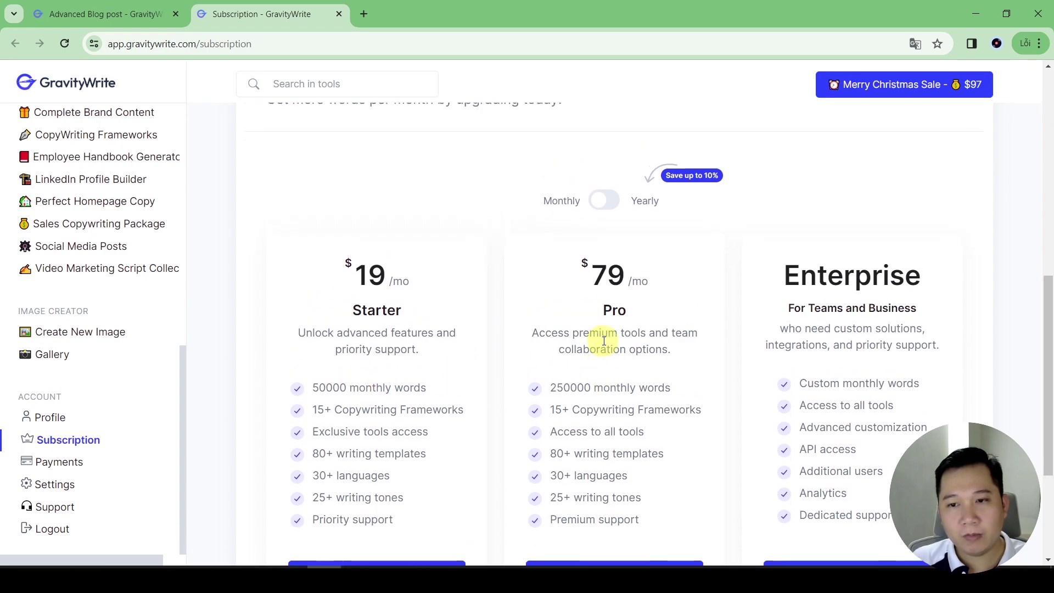
click(610, 233)
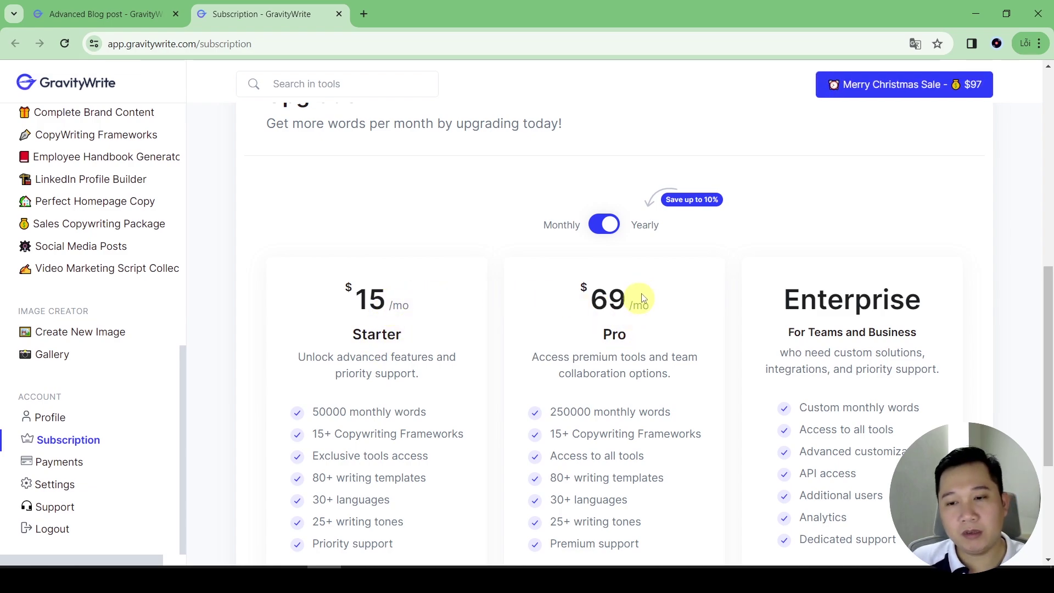
Return to the generated Advanced Blog post and read the article through to its conclusion.
key(ctrl+shift+Tab)
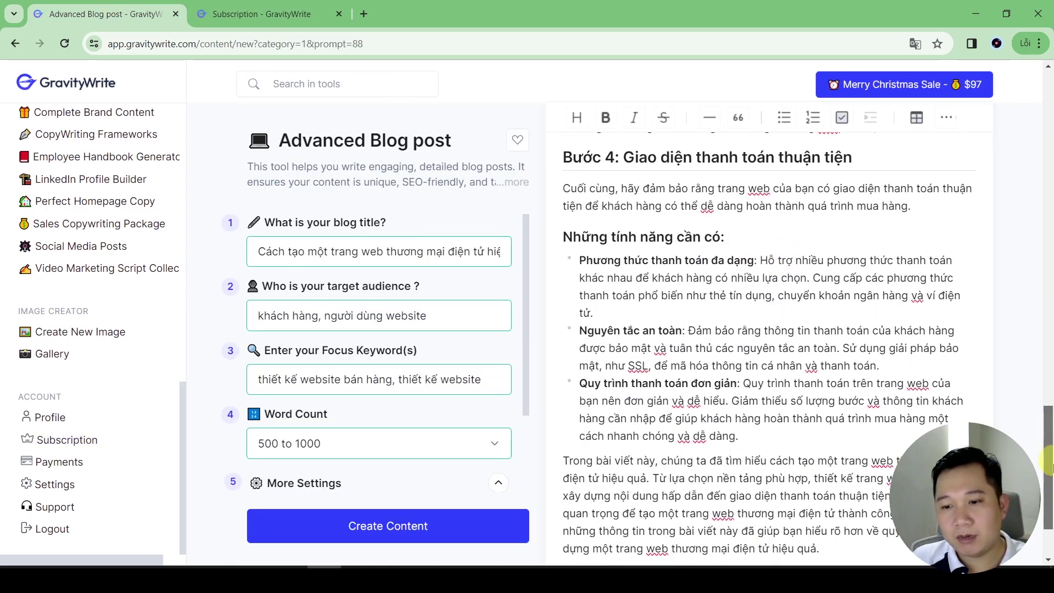
scroll(1049, 489, down, 3)
drag(1048, 489, 740, 373)
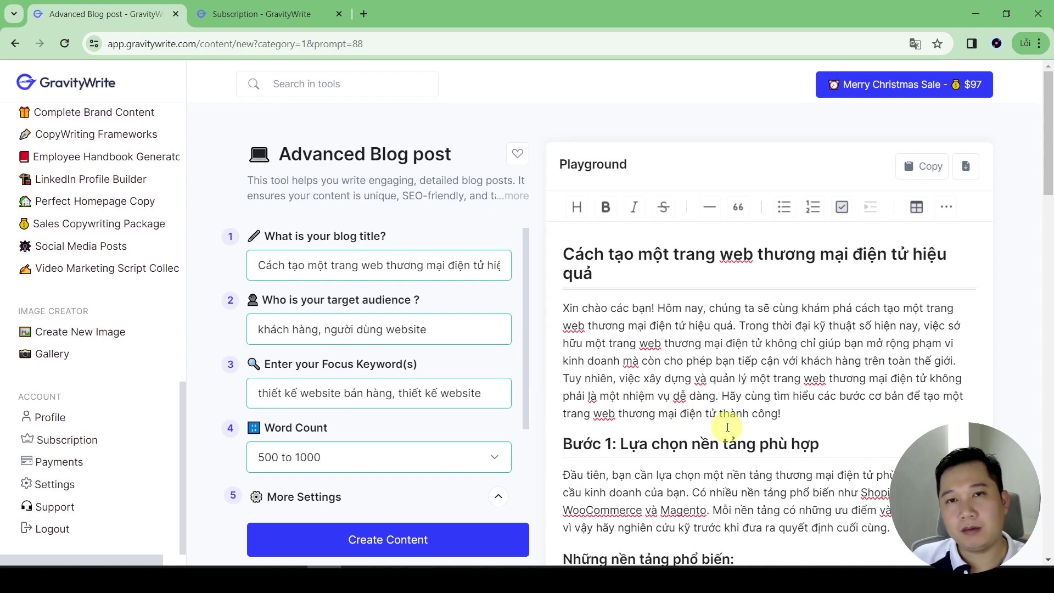
Expand the Social Media Tools and open "All in one Social Post" in a new tab.
scroll(159, 344, up, 10)
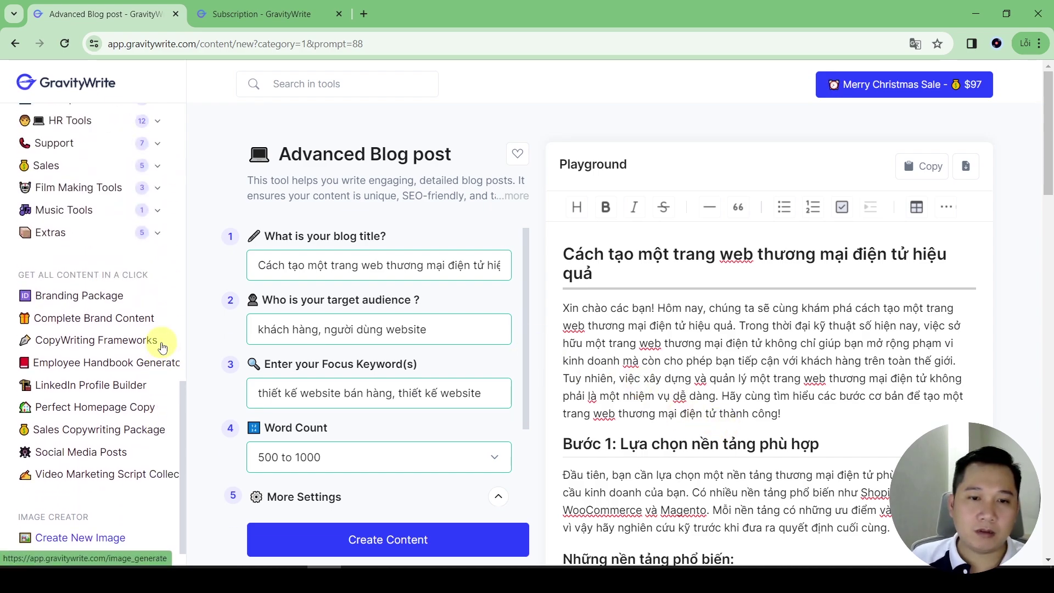
scroll(162, 346, up, 7)
scroll(165, 349, down, 3)
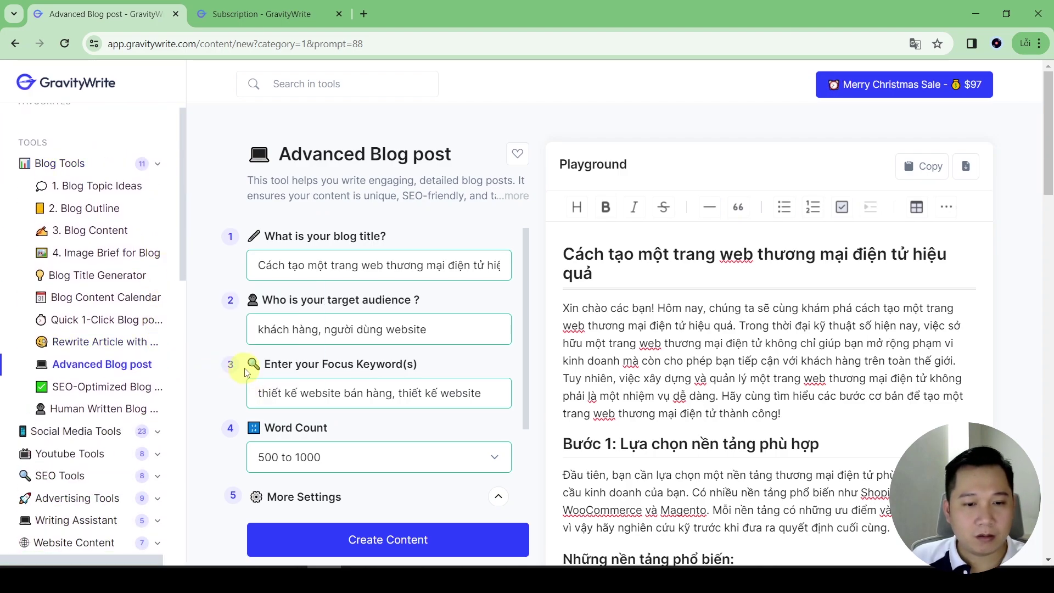
click(145, 436)
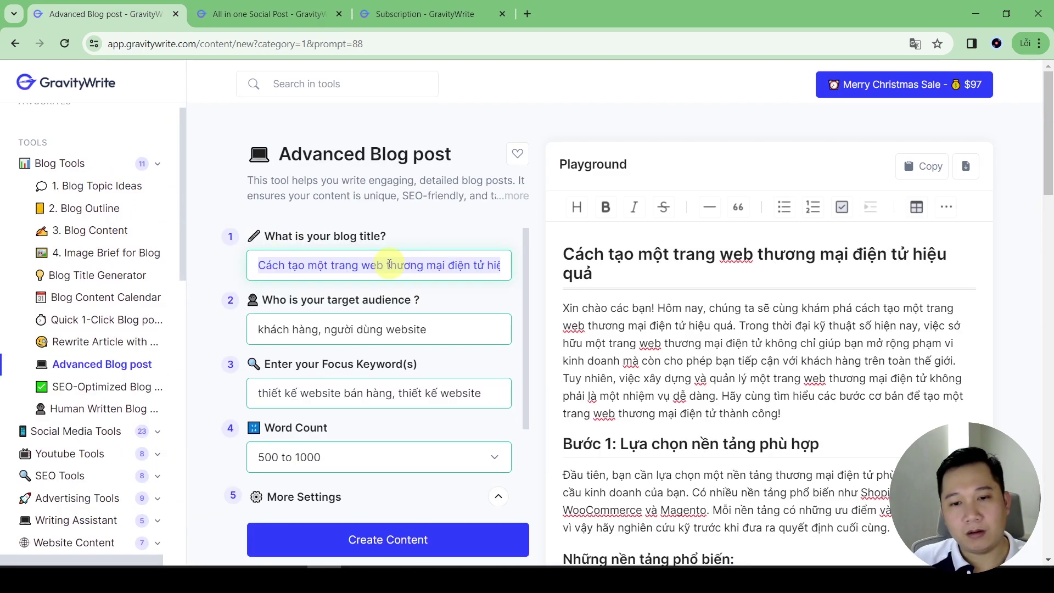
Copy the blog title from "Advanced Blog post" into the post topic field of "All in one Social Post".
right_click(388, 265)
click(443, 265)
key(ctrl+Tab)
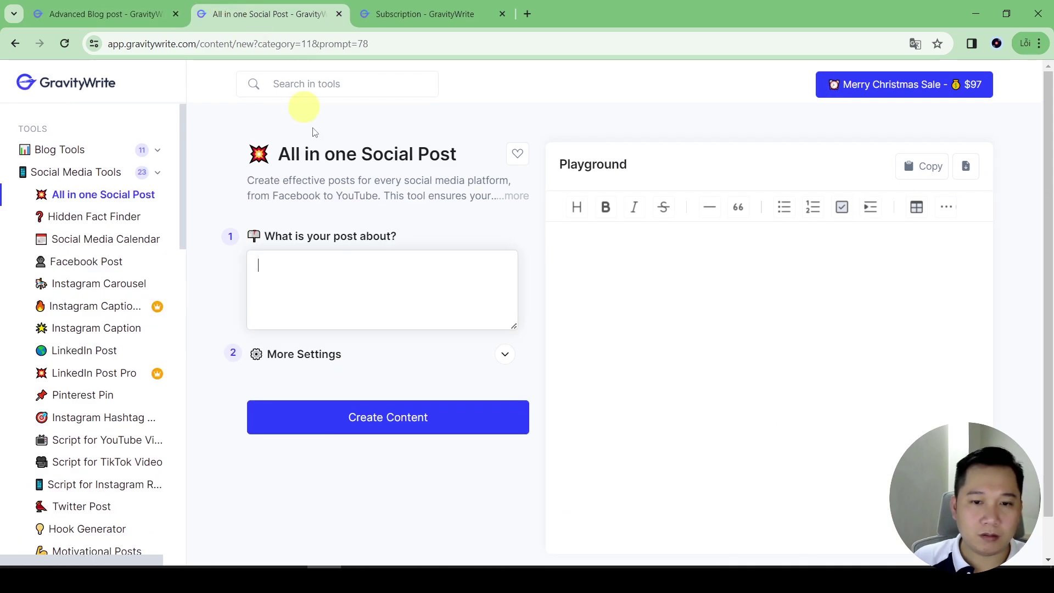
right_click(334, 279)
click(354, 414)
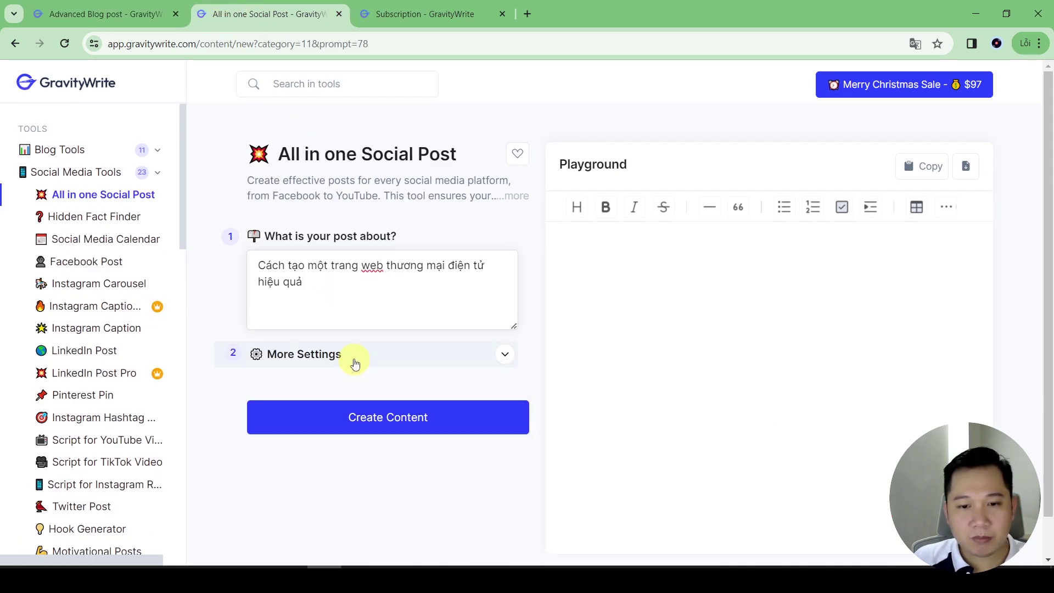
Set the output language to "Việt ngữ" and generate the social media posts.
click(353, 358)
click(326, 434)
drag(381, 184, 381, 346)
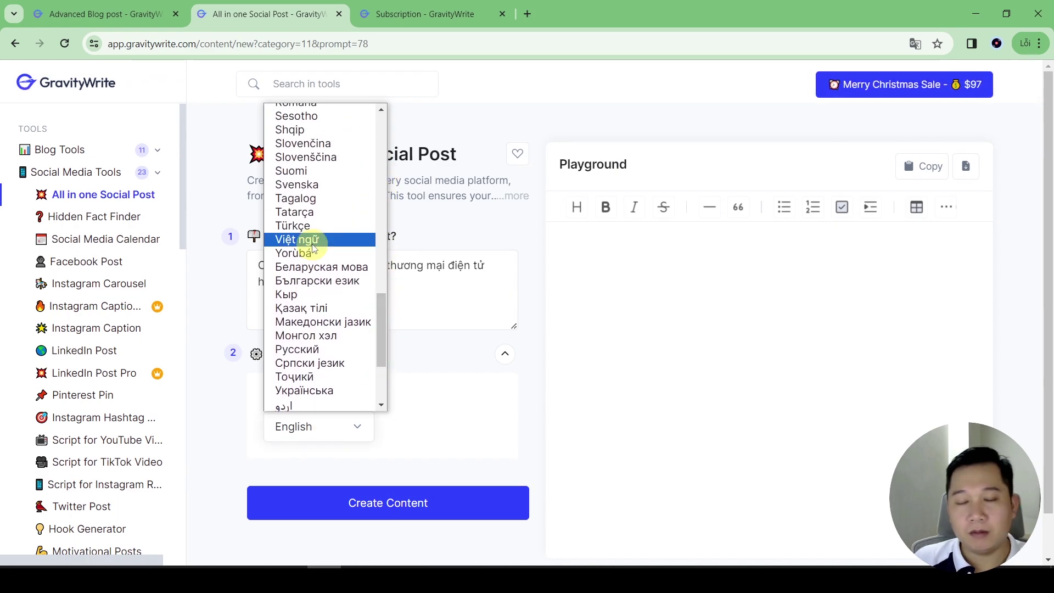
click(304, 240)
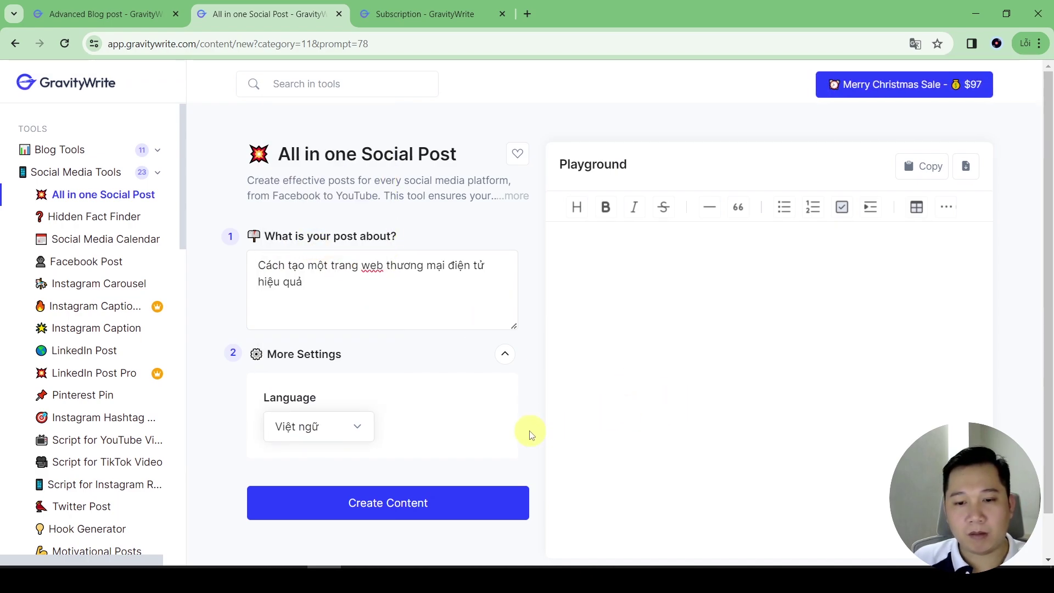
click(406, 501)
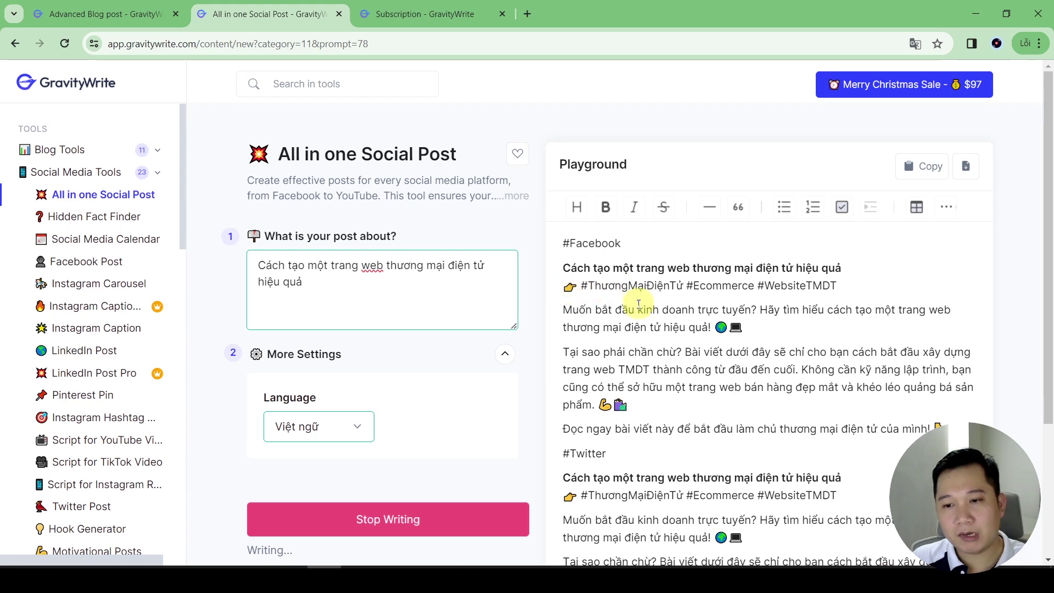
Read through the generated posts for Facebook, Twitter, Instagram, Pinterest and LinkedIn.
scroll(641, 305, down, 1)
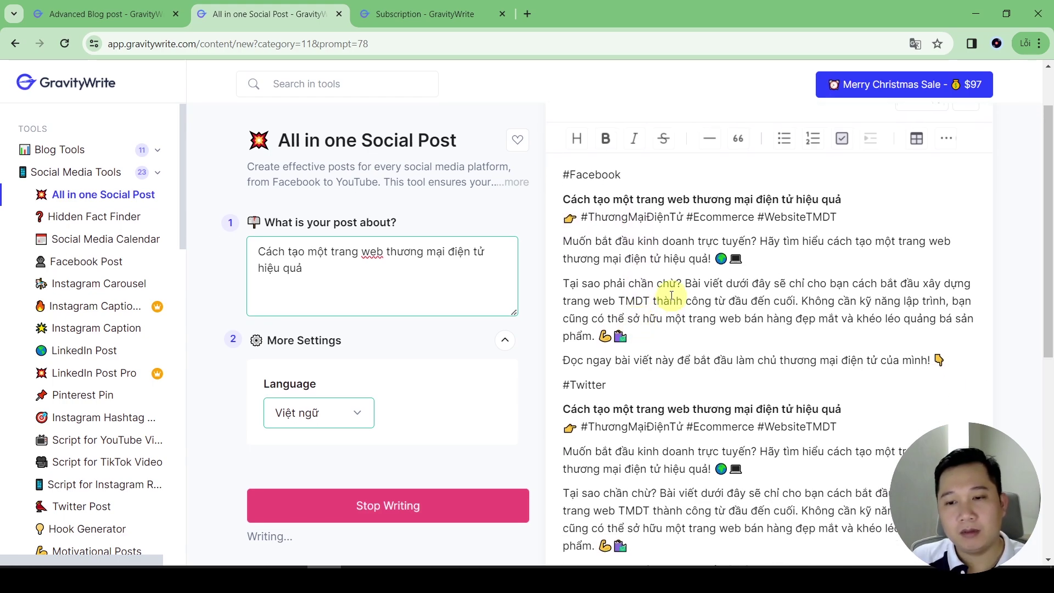
scroll(620, 308, down, 4)
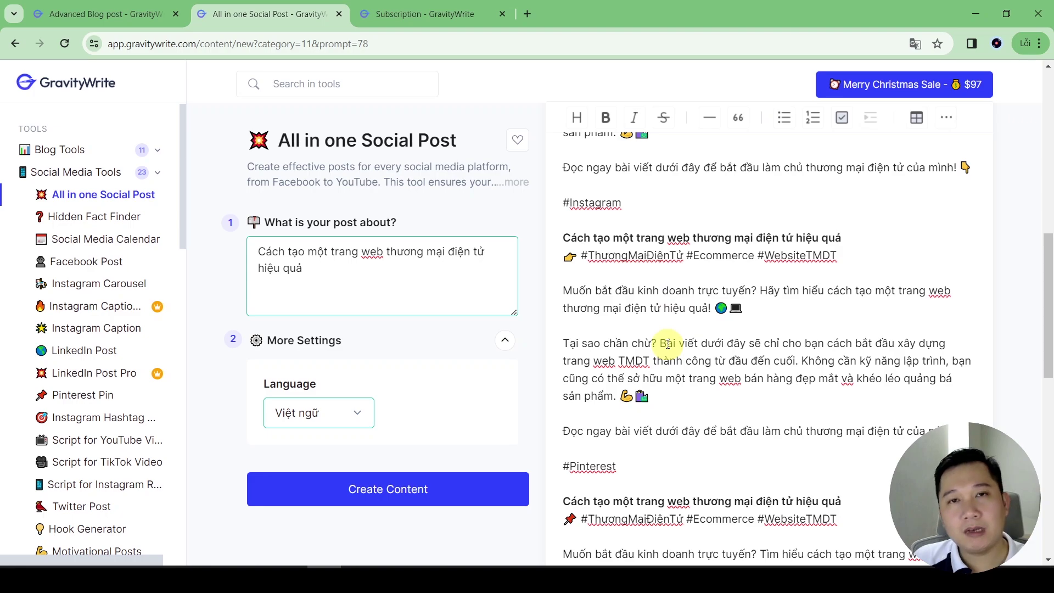
scroll(667, 345, down, 3)
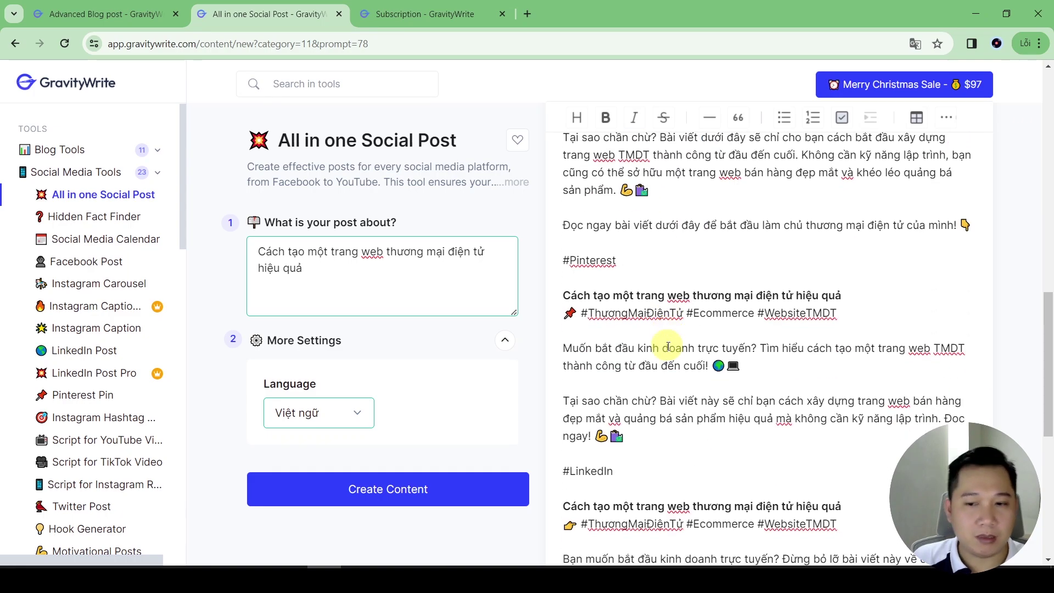
scroll(667, 345, down, 7)
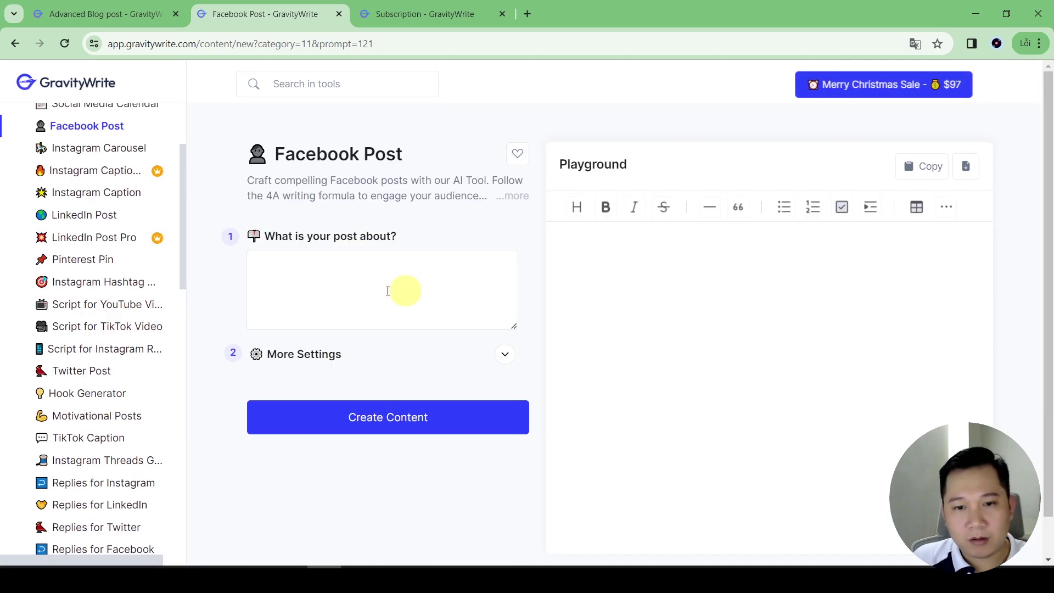
Paste the topic "Cách tạo một trang web thương mại điện tử hiệu quả" into the Facebook Post form and open its additional settings.
right_click(307, 267)
click(348, 396)
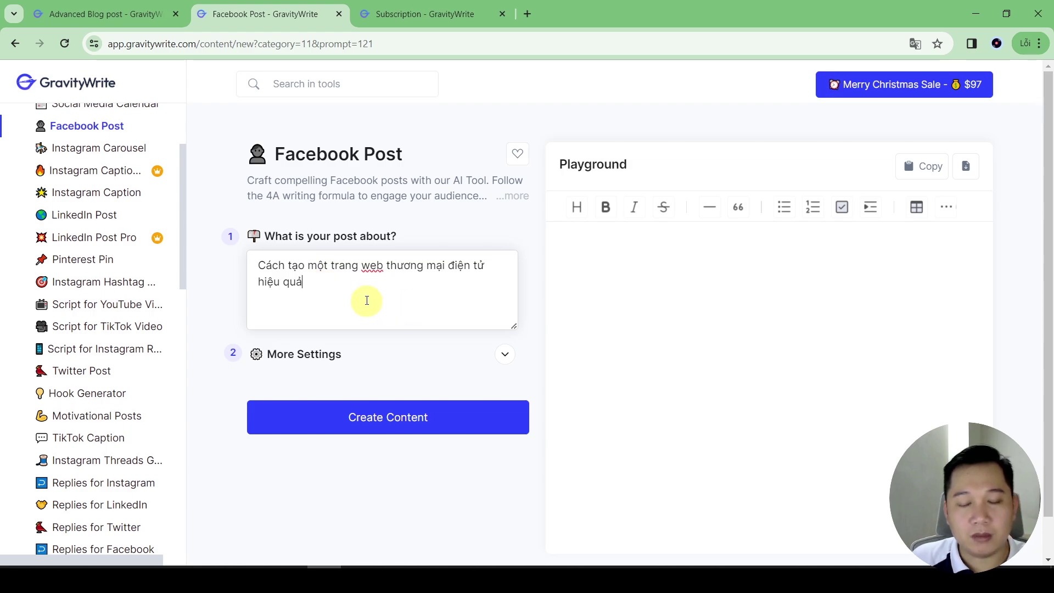
click(363, 356)
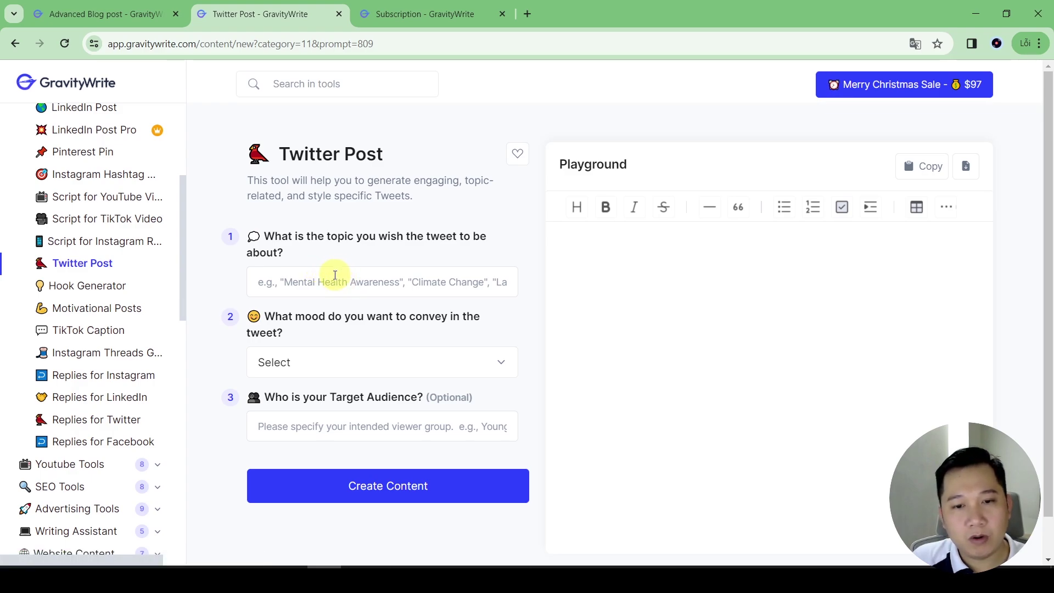
Paste the same e-commerce website topic into the Twitter Post form and look through the mood options without choosing one.
right_click(292, 282)
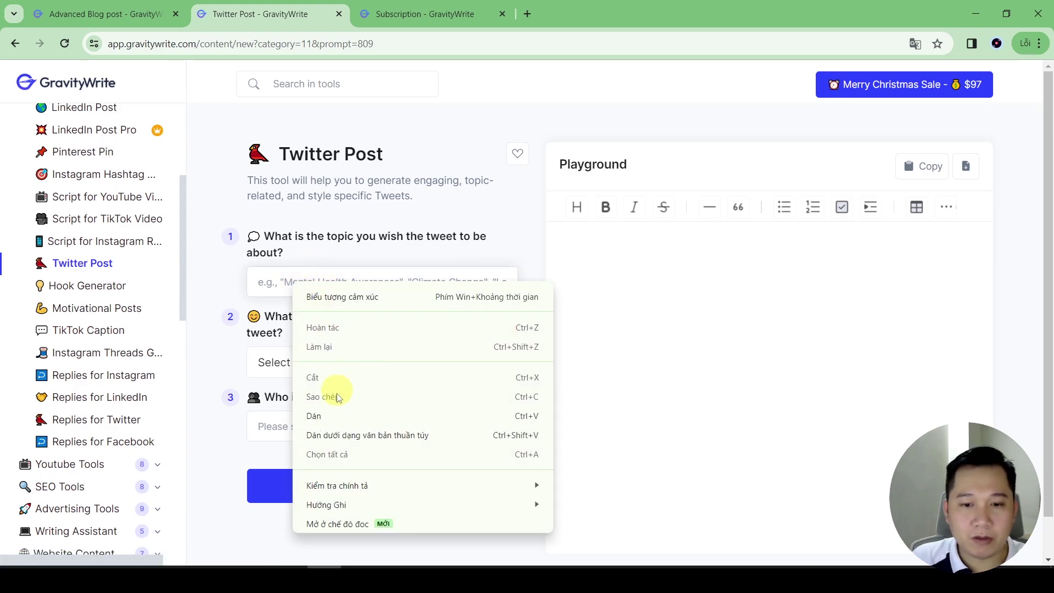
click(330, 415)
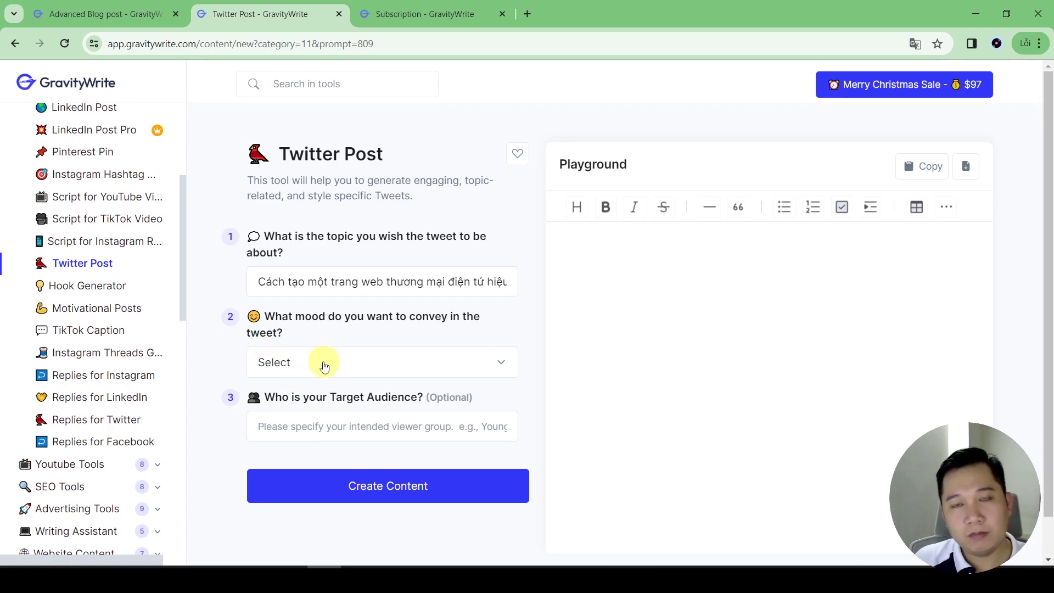
click(324, 367)
scroll(336, 165, down, 3)
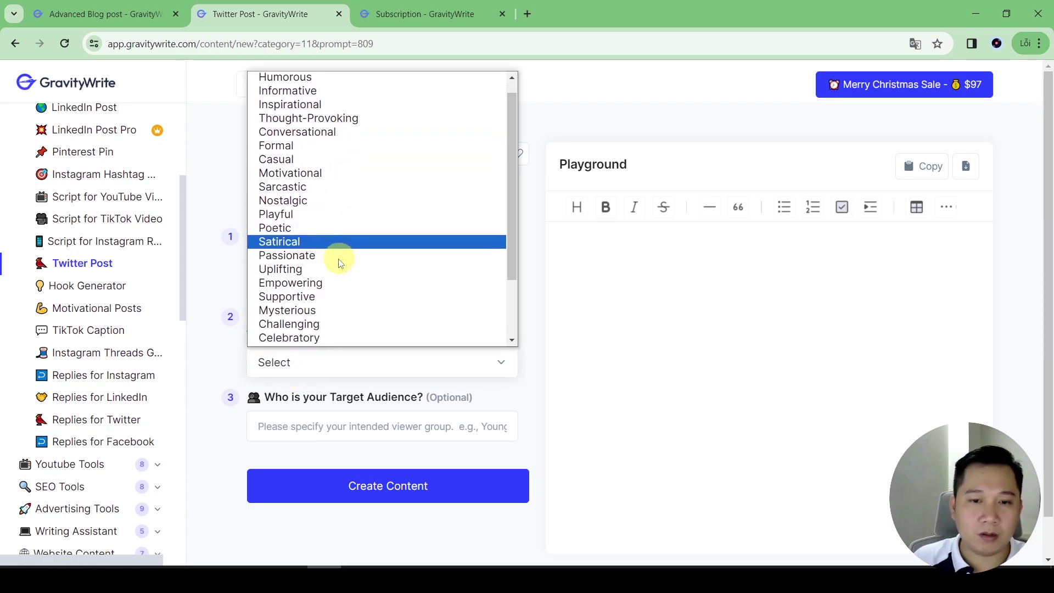
scroll(315, 313, up, 3)
double_click(478, 336)
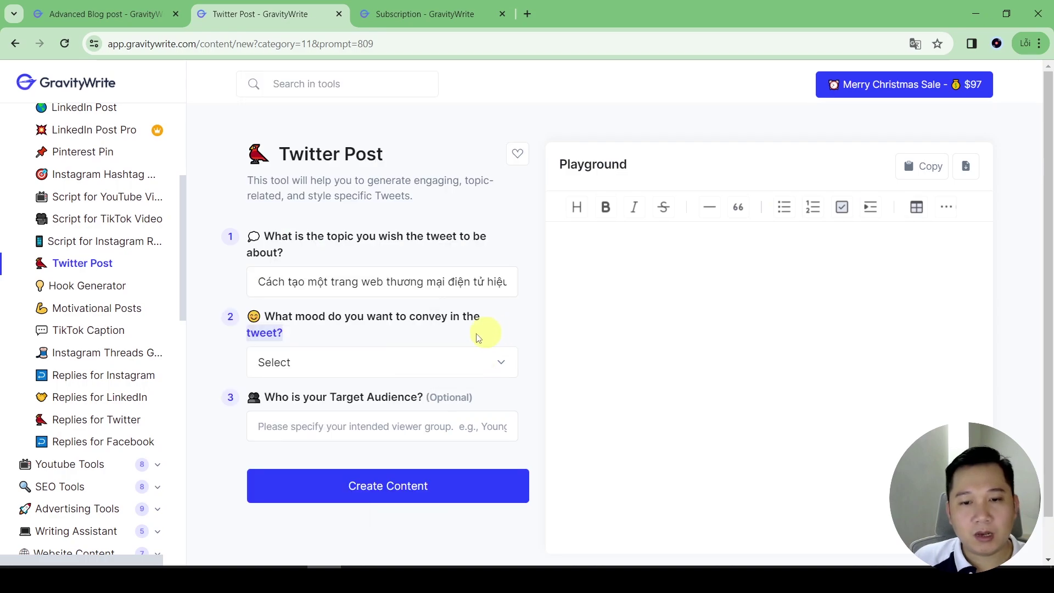
Translate the Twitter Post page into Vietnamese.
right_click(215, 296)
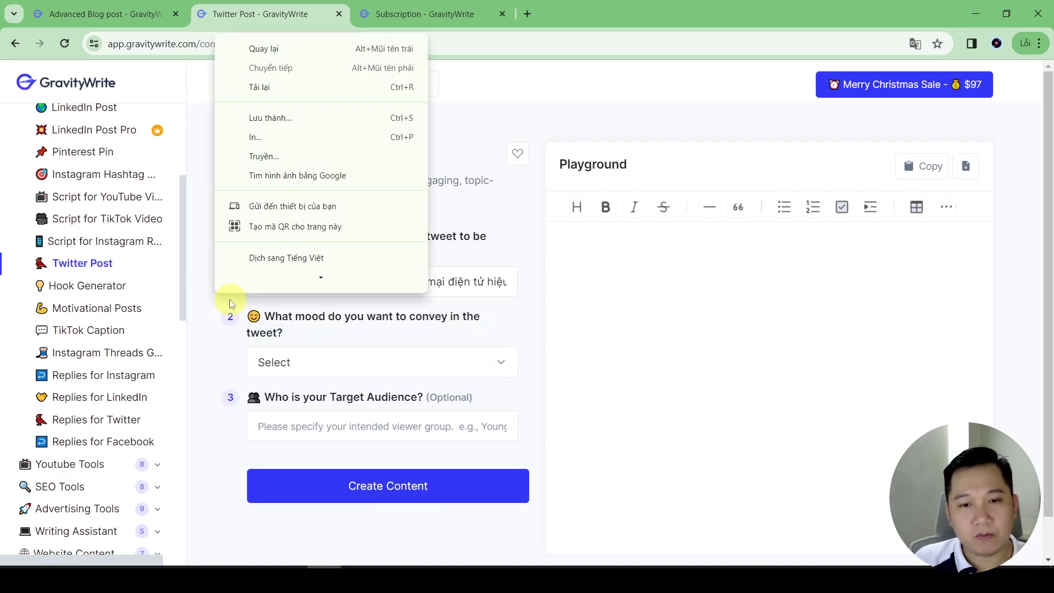
scroll(301, 207, down, 2)
click(286, 209)
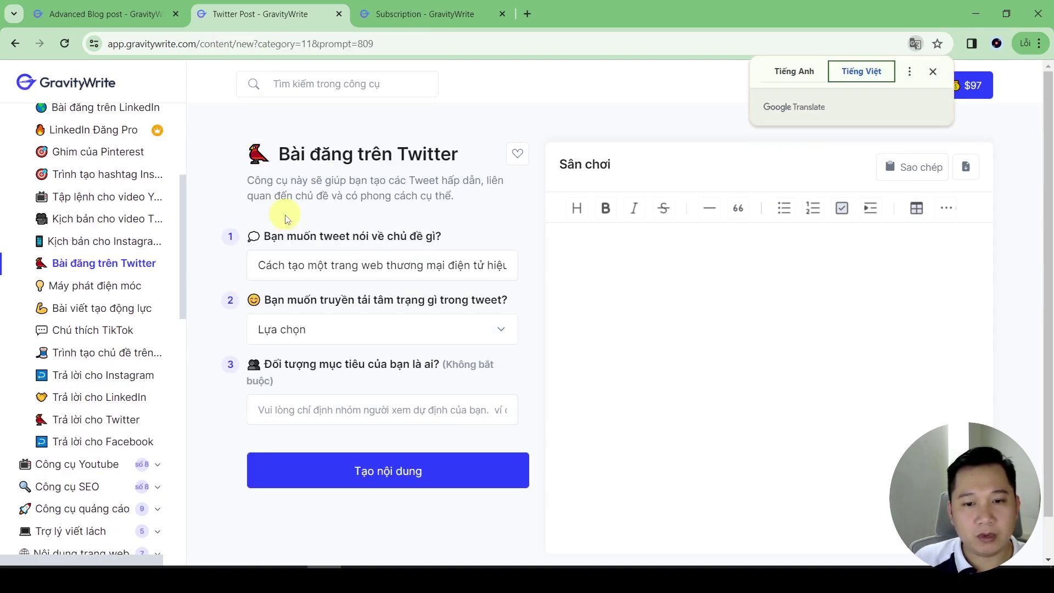
Set the tweet's mood to "truyền cảm hứng" and its target audience to "sinh viên, người đi làm" in the Twitter Post form.
click(328, 330)
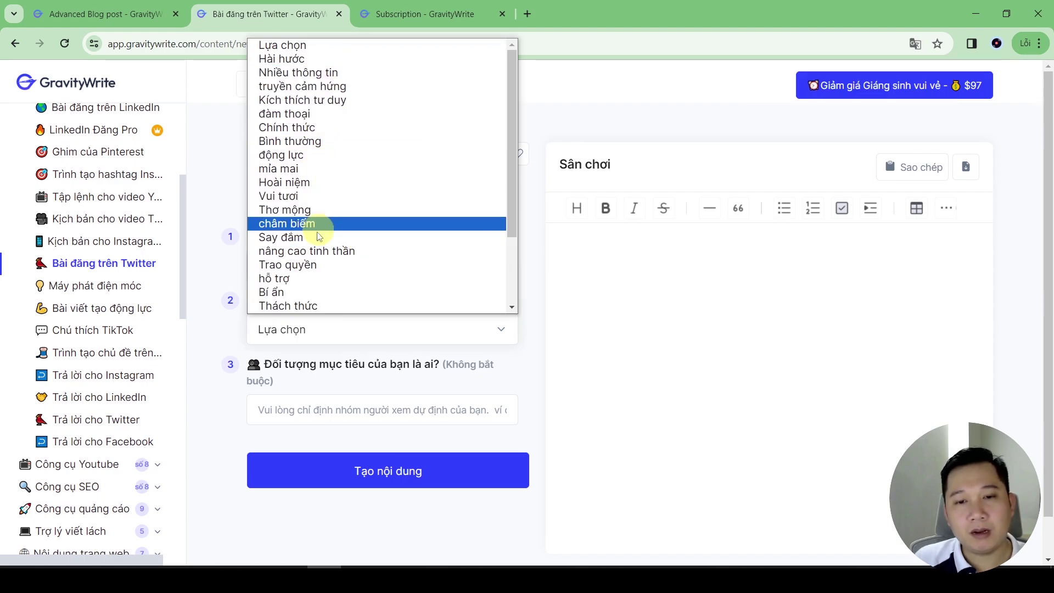
scroll(316, 280, down, 3)
scroll(317, 280, up, 3)
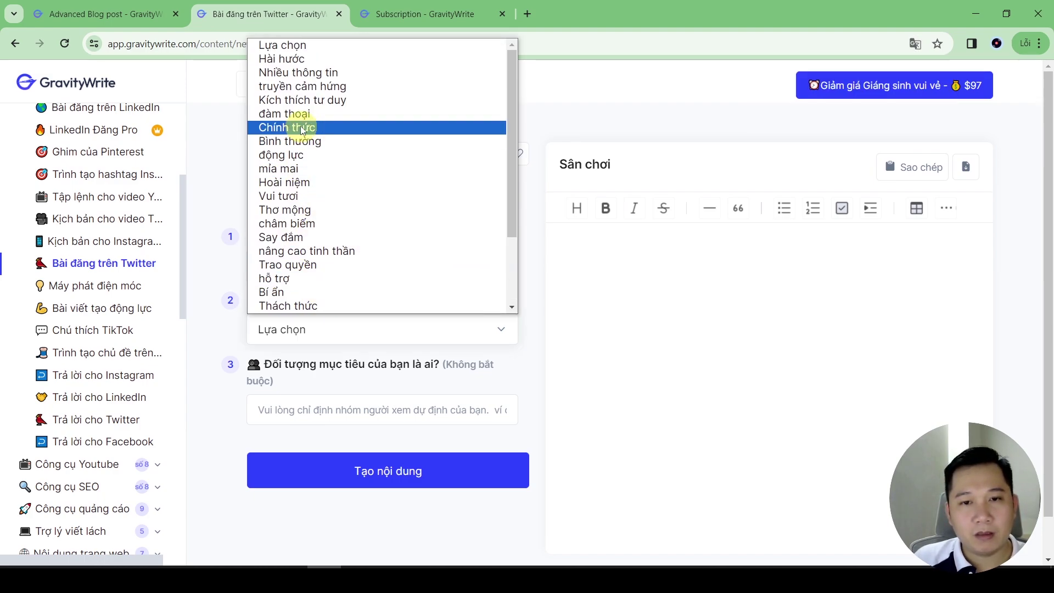
click(301, 88)
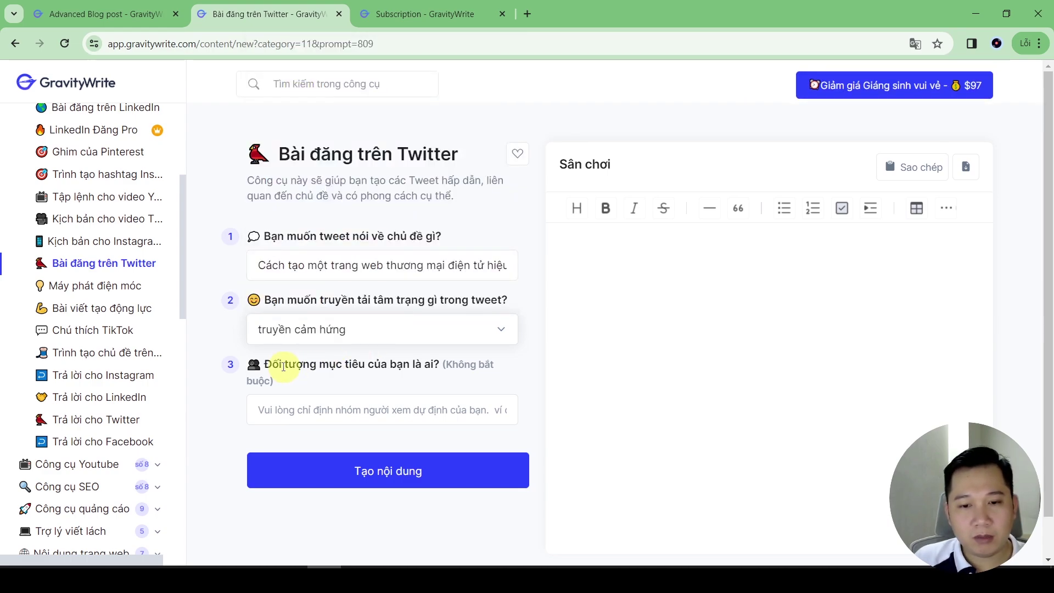
click(341, 412)
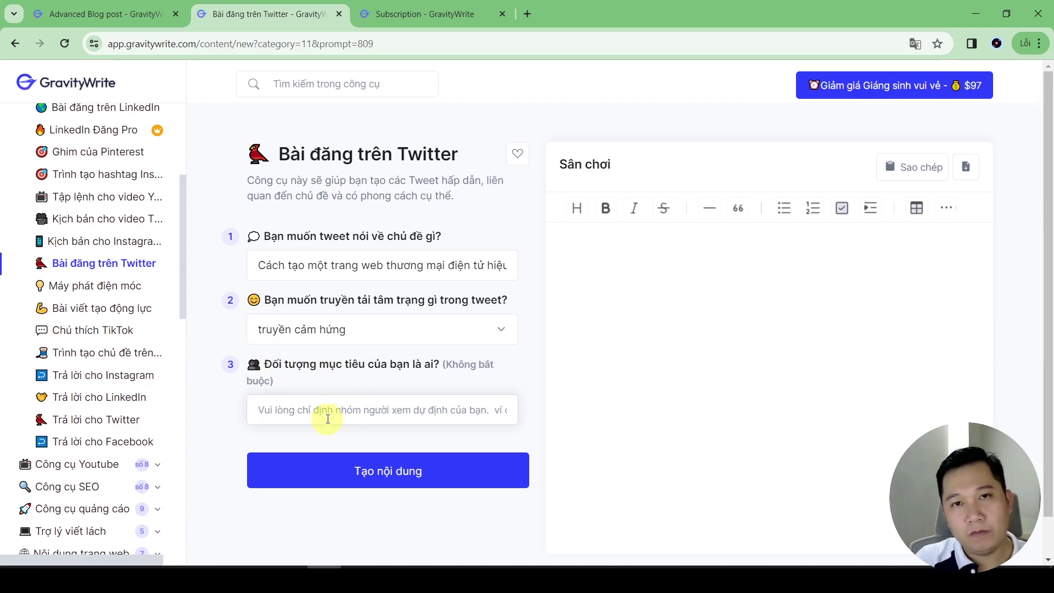
text(sinh viên, người đi làm)
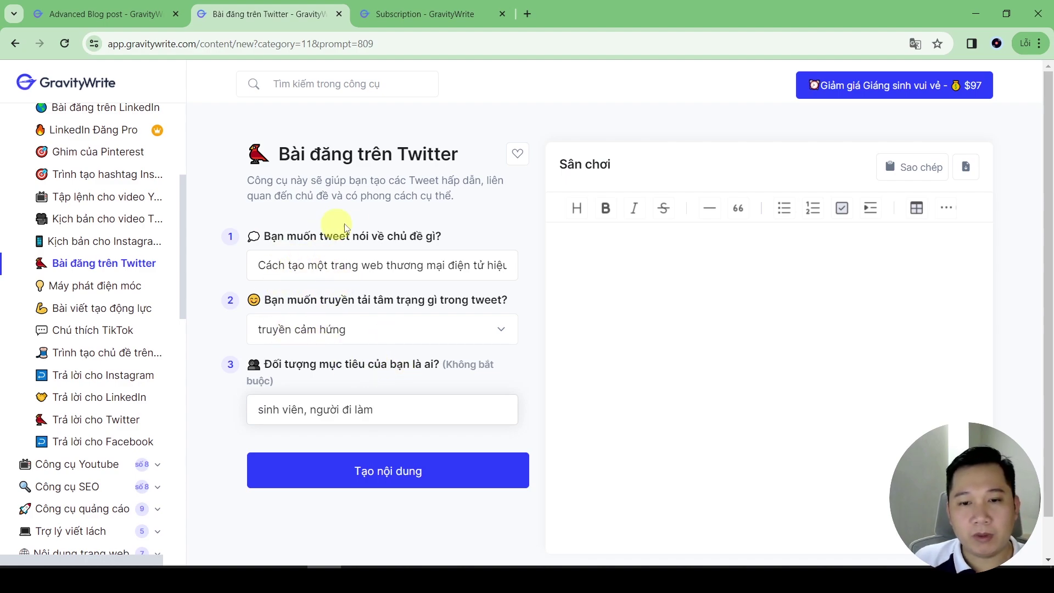
click(372, 472)
Expand the SEO tools category "Công cụ SEO" and look through the tools it offers.
scroll(132, 390, down, 2)
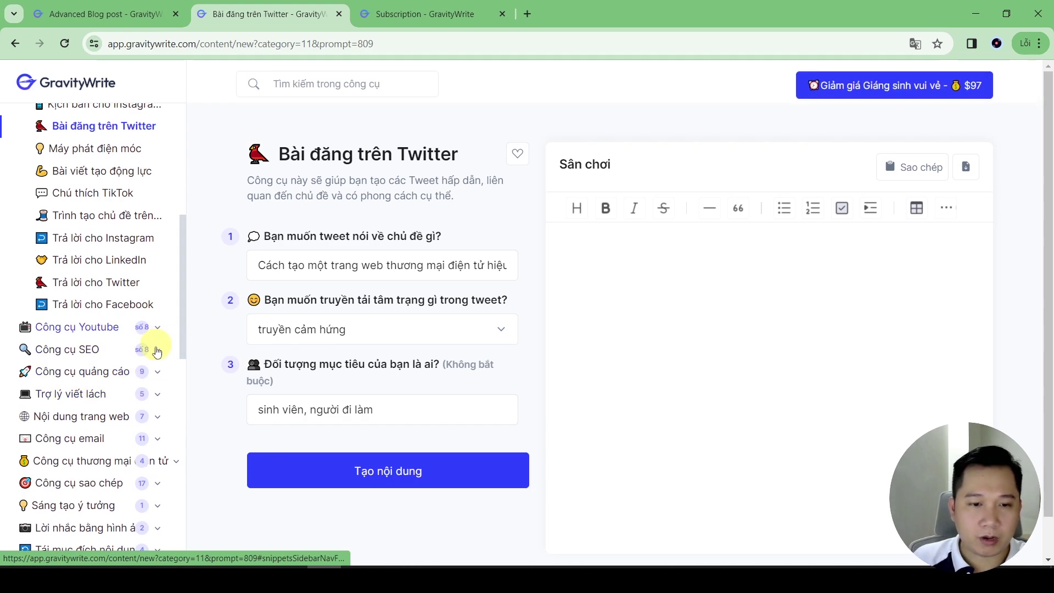
click(107, 351)
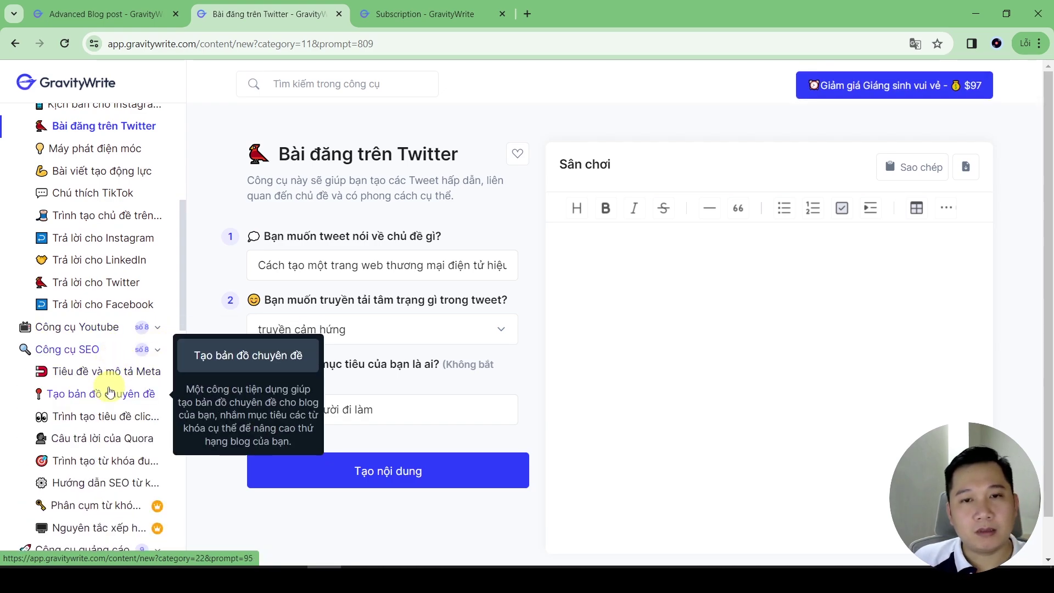
scroll(93, 406, down, 1)
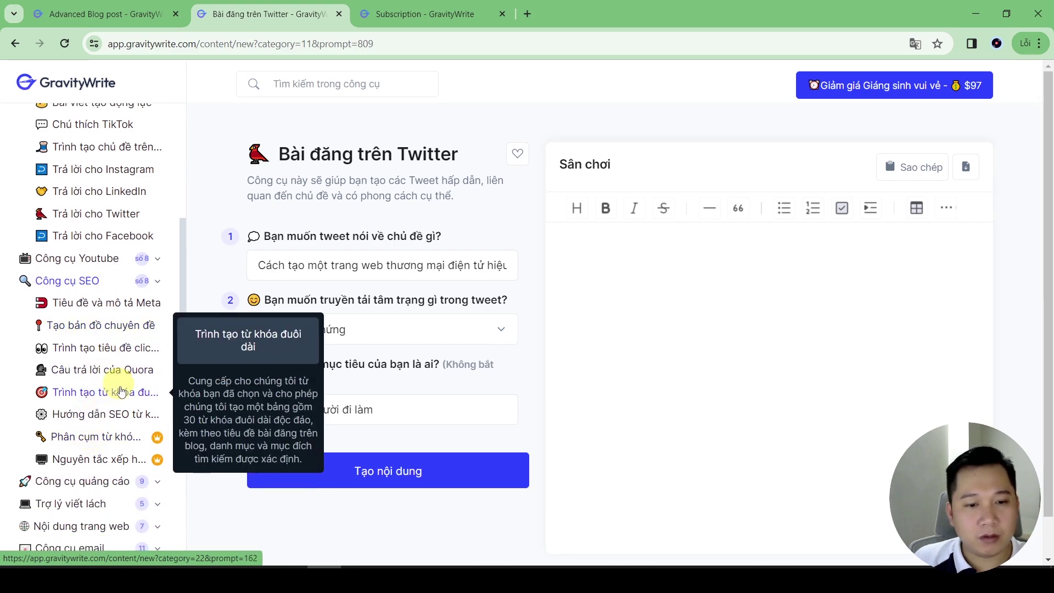
scroll(113, 409, down, 1)
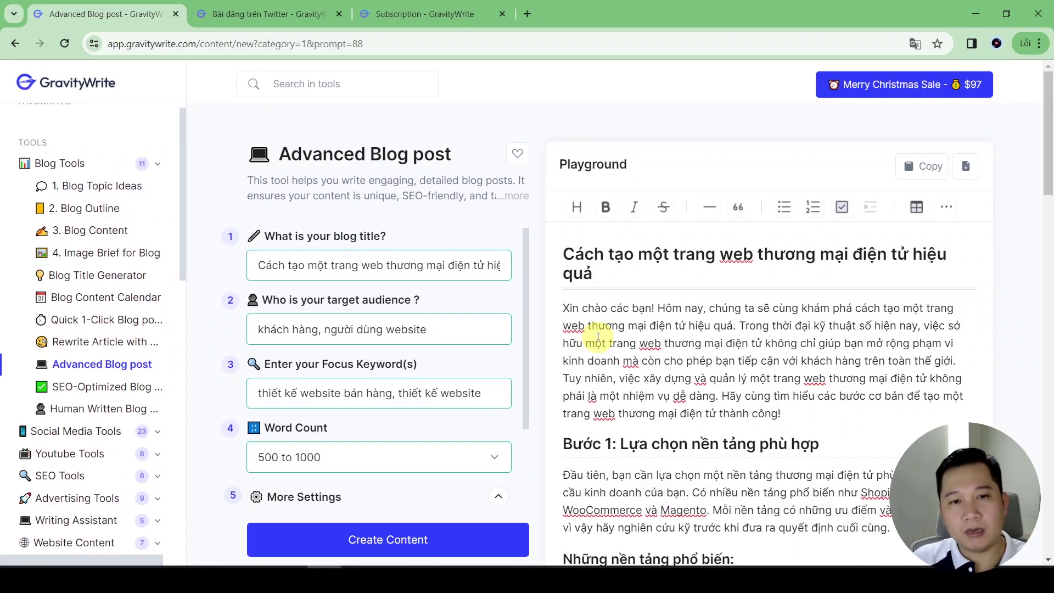